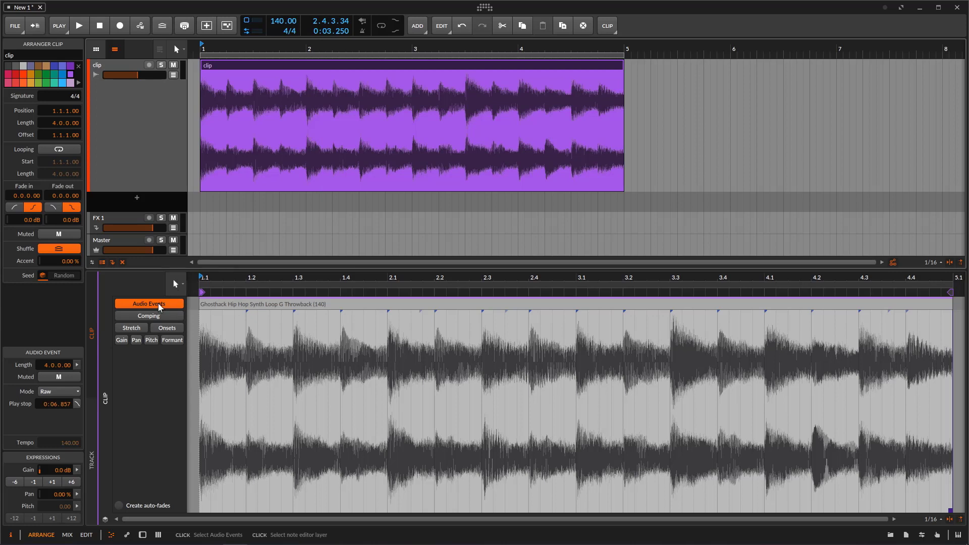
Step: Show the gain expression of the audio event and insert 0 dB gain points at 1.2, 1.3, 2.1 and 2.3
click(244, 306)
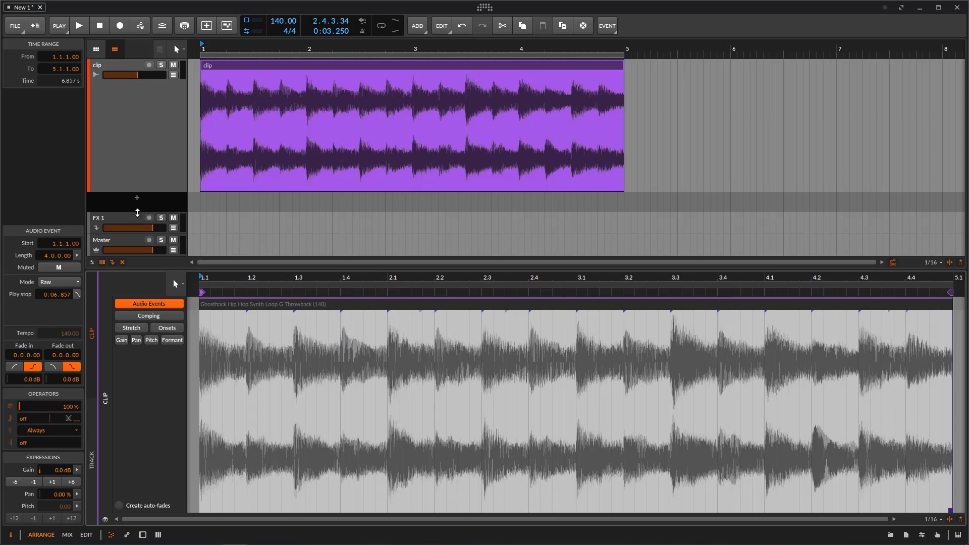
click(122, 340)
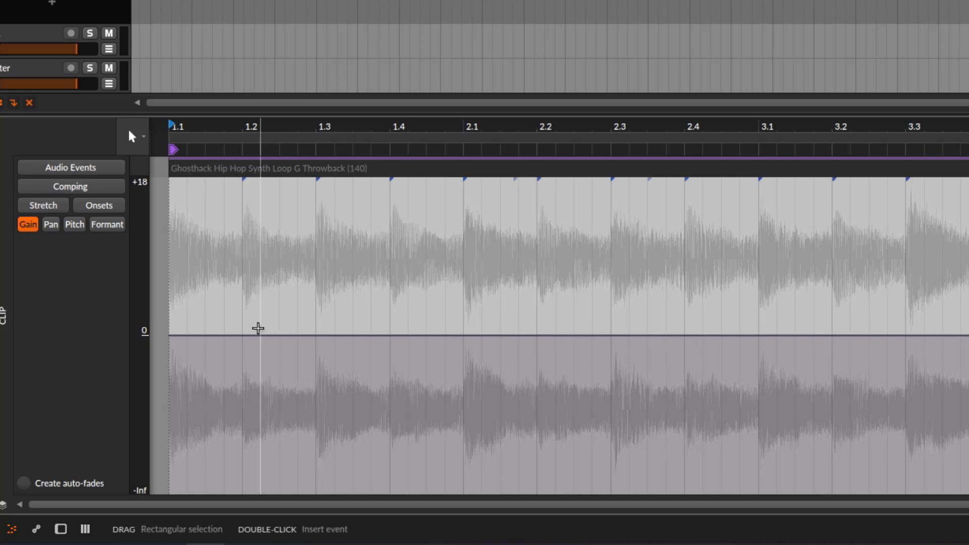
double_click(243, 335)
double_click(464, 335)
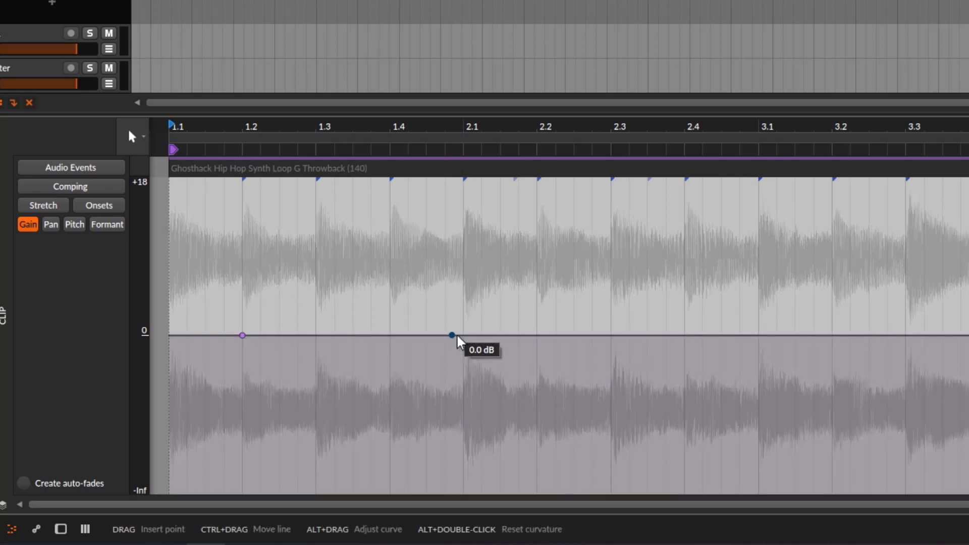
double_click(546, 335)
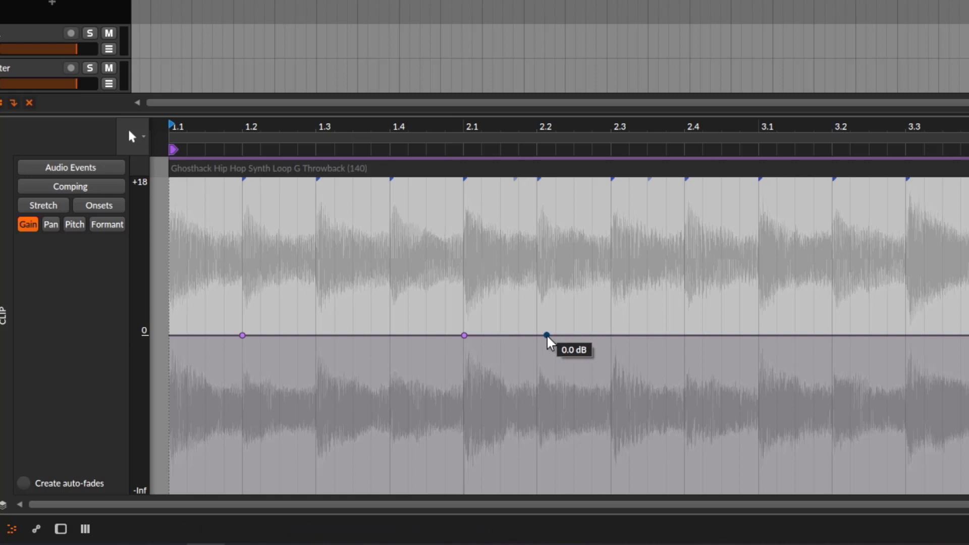
click(612, 335)
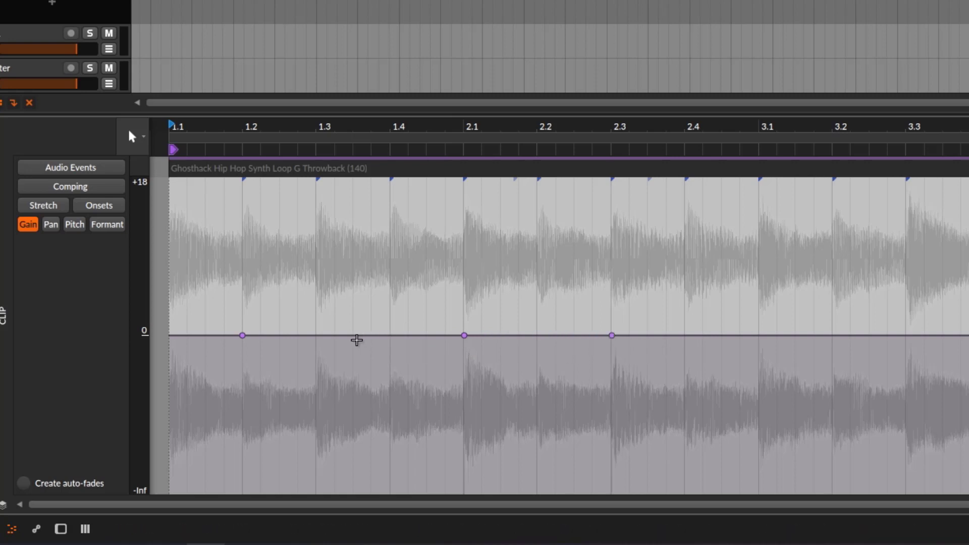
click(317, 335)
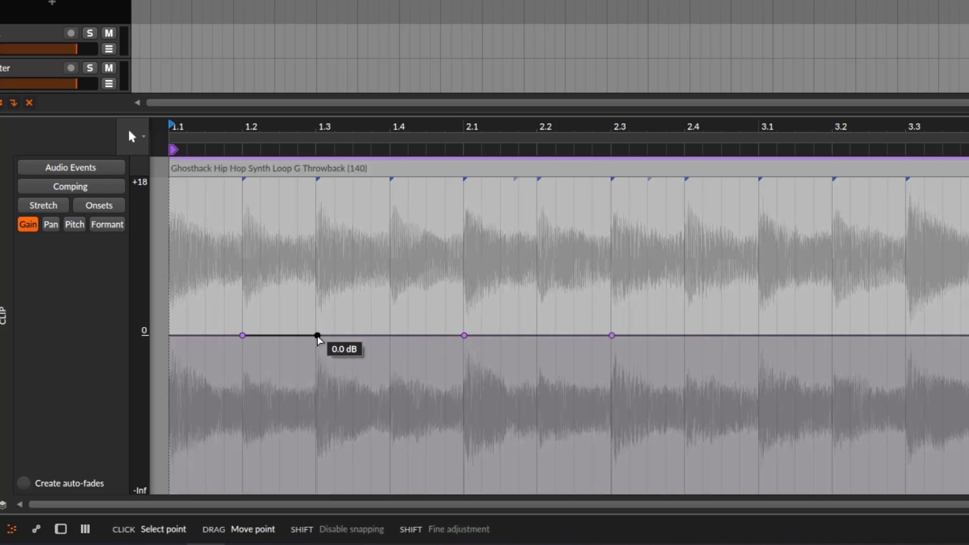
Step: Raise the 1.3 gain point, lower 2.1, and shape a peak with +10.0 dB at 2.2 and -4.4 dB at 2.3
drag(318, 335, 317, 288)
drag(465, 335, 465, 365)
mouse_move(616, 340)
mouse_down()
mouse_move(591, 264)
mouse_move(560, 266)
mouse_move(577, 266)
mouse_move(628, 328)
mouse_up()
click(609, 267)
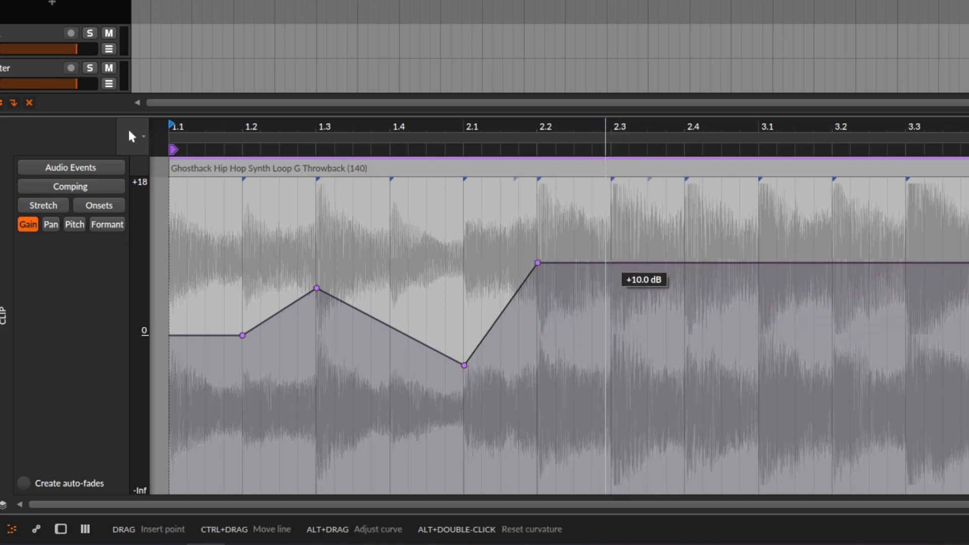
drag(613, 264, 612, 360)
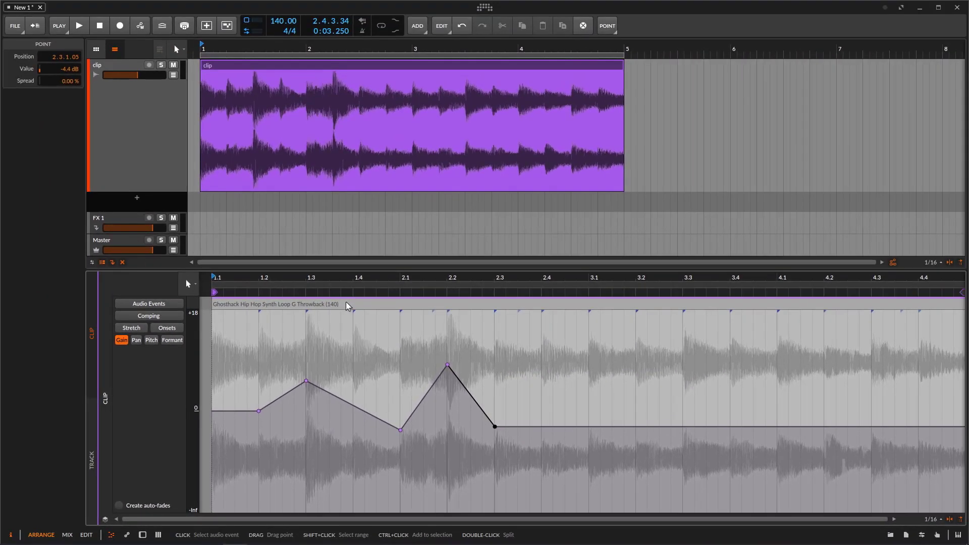
Step: Select the whole audio event and play the clip to hear the gain changes, stopping playback after the edited section
click(346, 305)
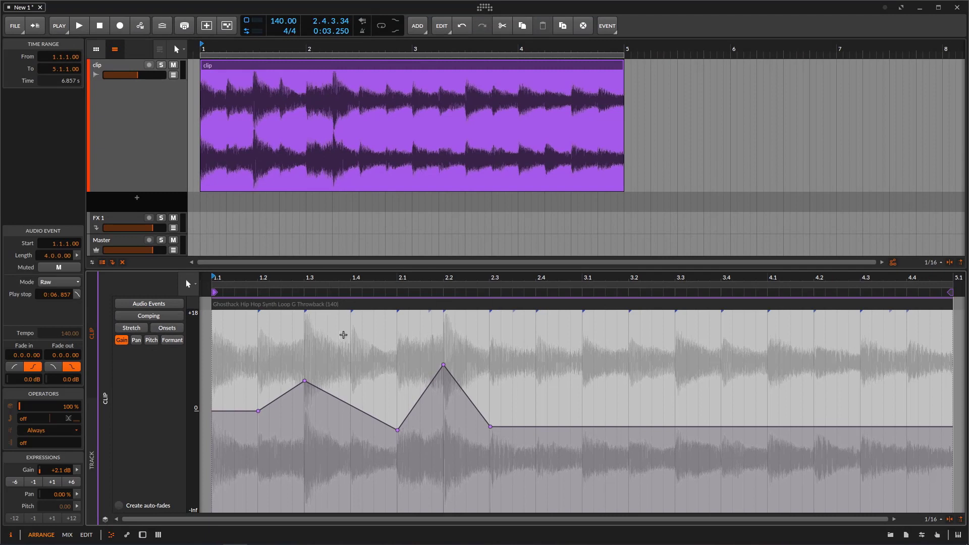
click(79, 26)
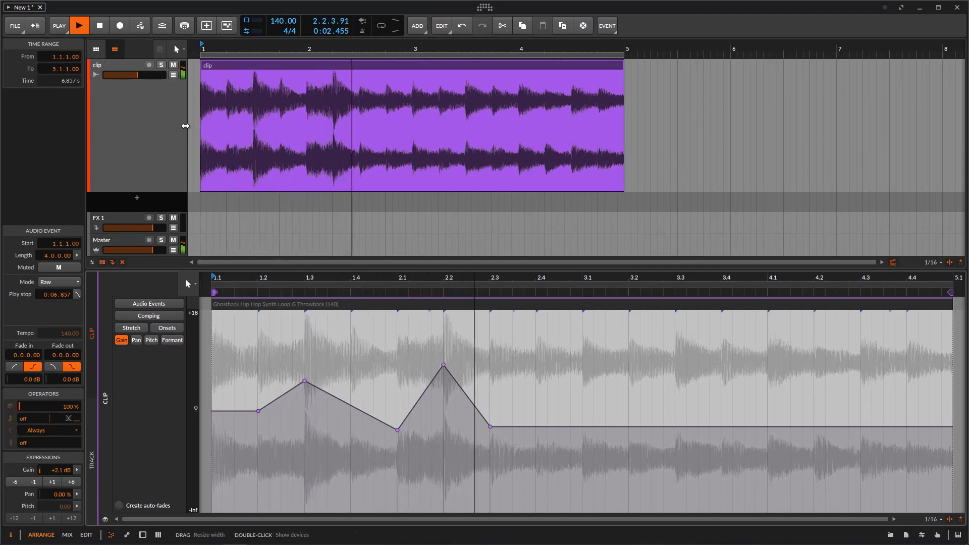
click(99, 26)
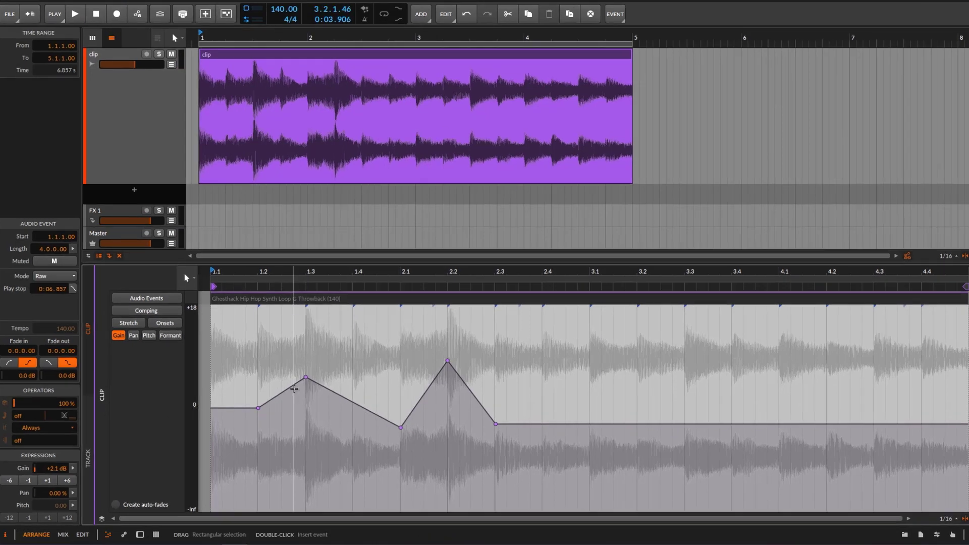
Step: Bend the gain segments into curves, downward from 1.2 to 1.3, upward from 1.3 to 2.1, and downward on both sides of 2.2
click(285, 393)
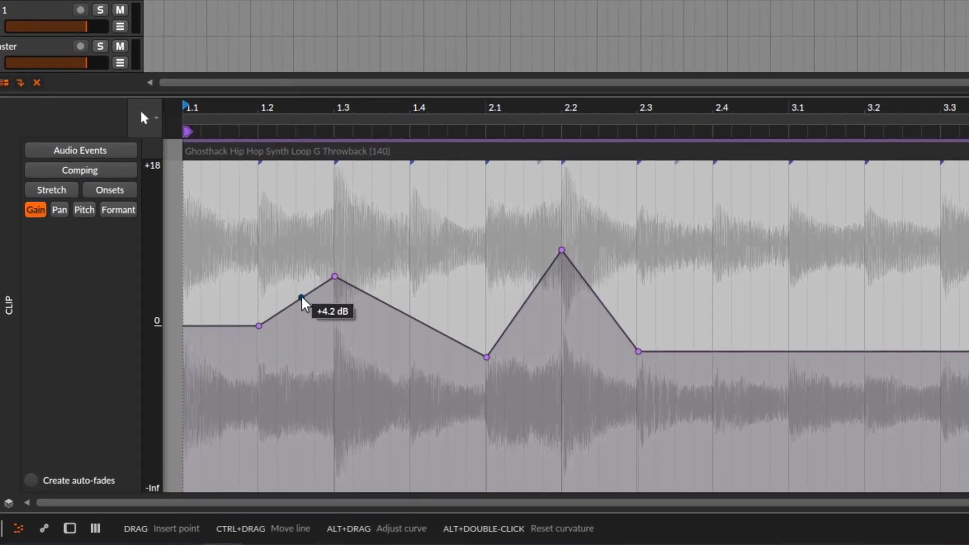
key(alt)
key(alt)
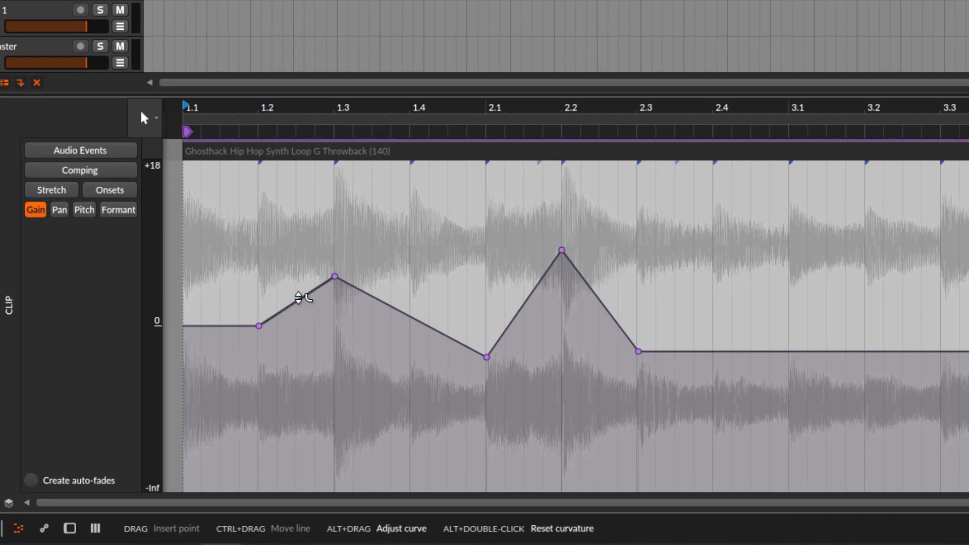
drag(298, 298, 301, 348)
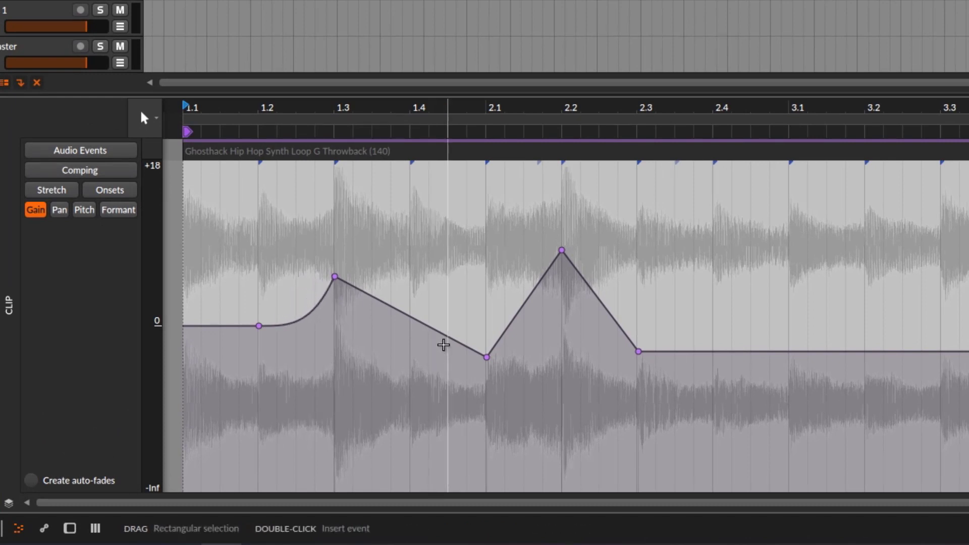
drag(428, 326, 428, 283)
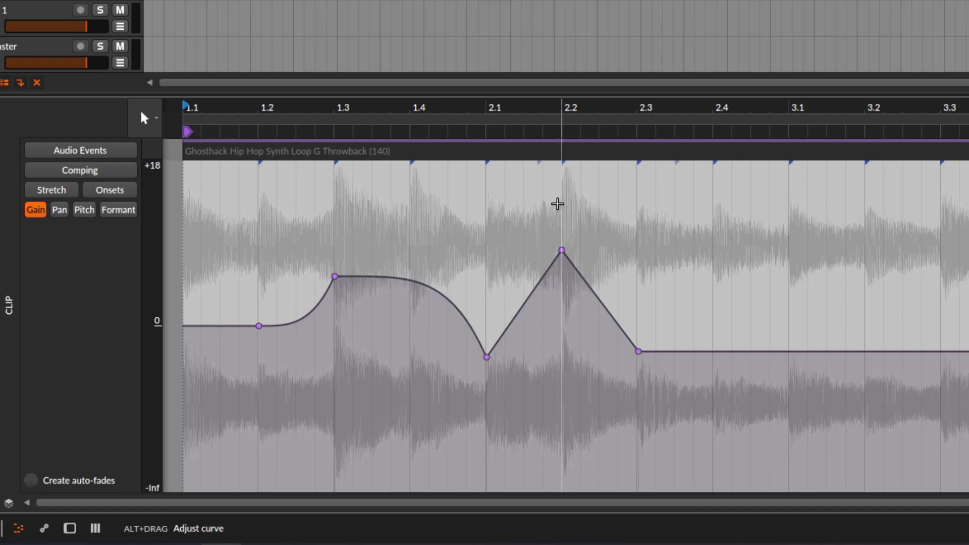
key(alt)
drag(531, 295, 535, 331)
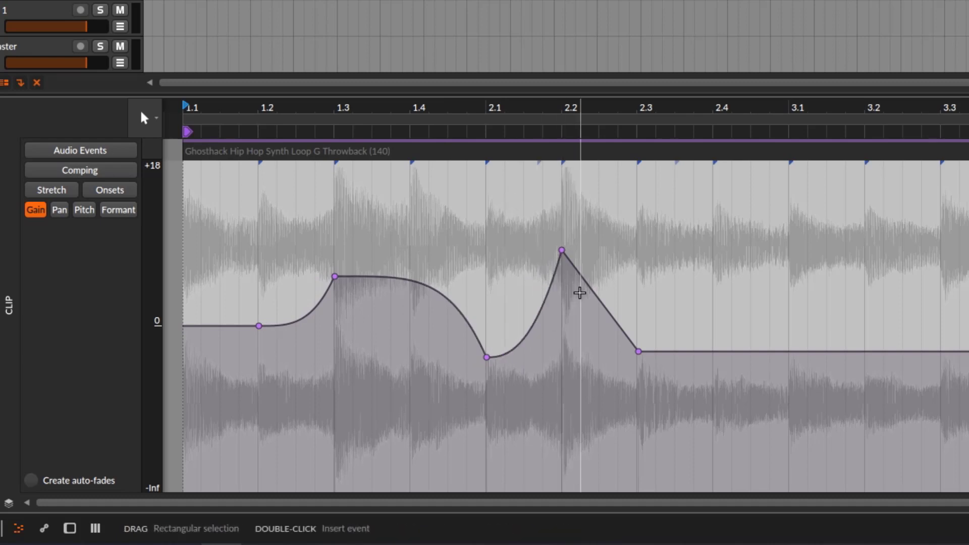
key(alt)
drag(601, 301, 601, 341)
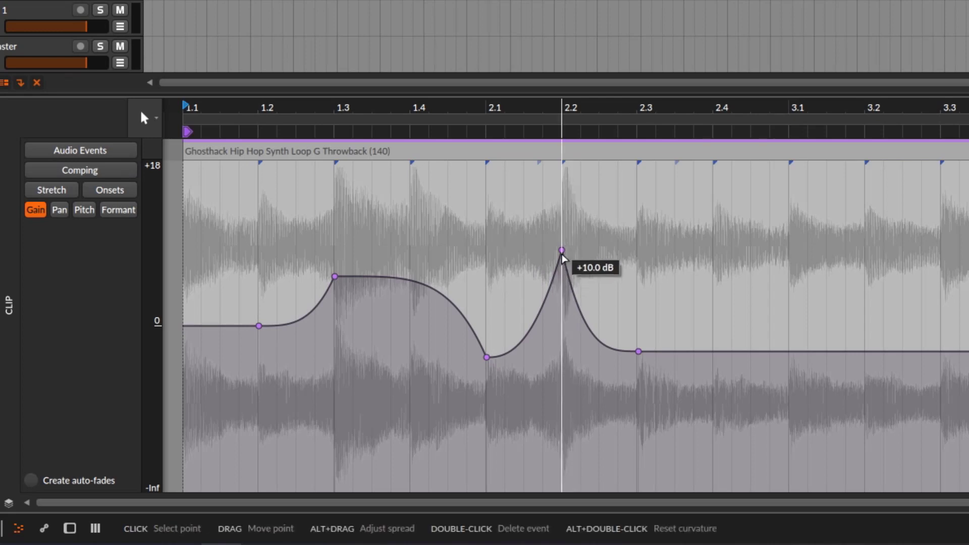
Step: Lower the gain point at 2.2 to +3.3 dB and play the clip
drag(562, 250, 561, 290)
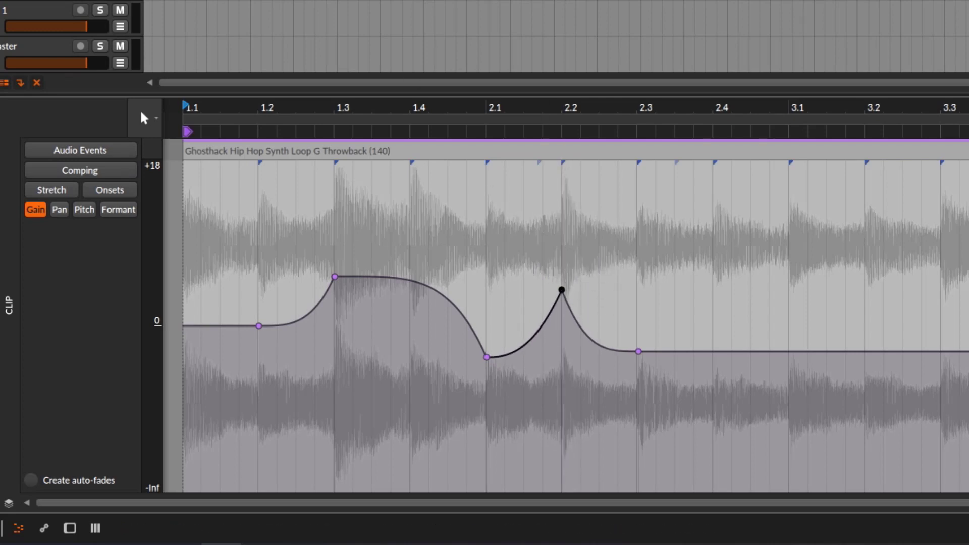
key(space)
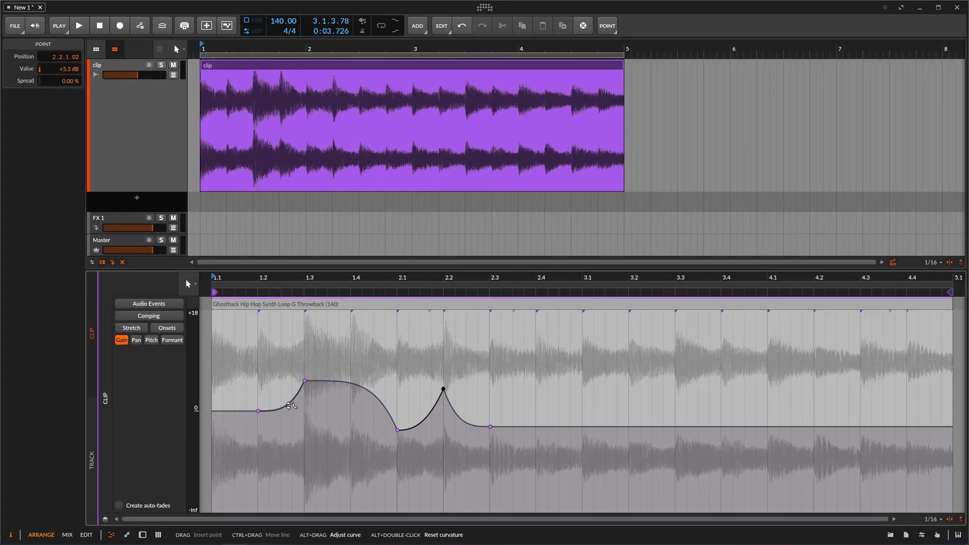
Step: Reset the curved gain segments between 1.2 and 2.2 to straight lines, removing the stray point inserted after 2.2
double_click(288, 404)
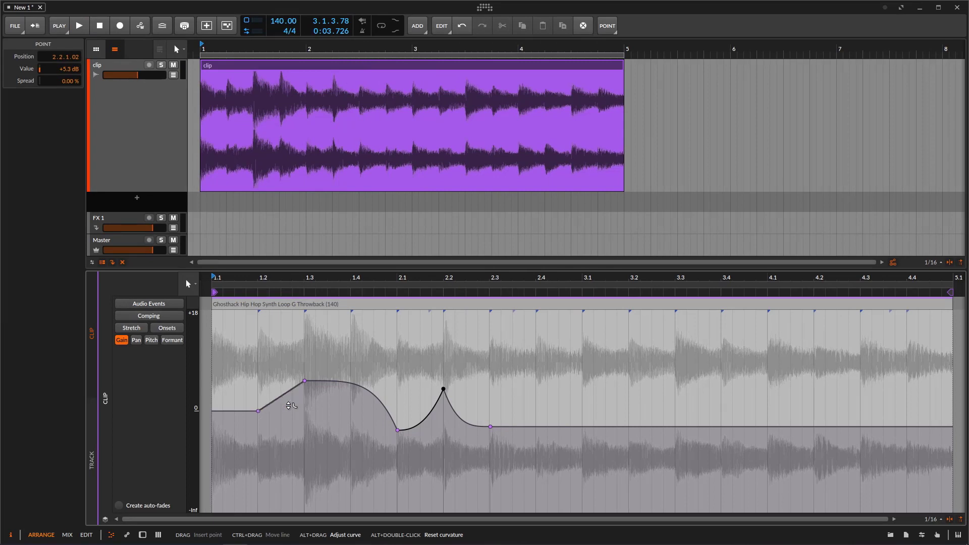
alt+double_click(359, 392)
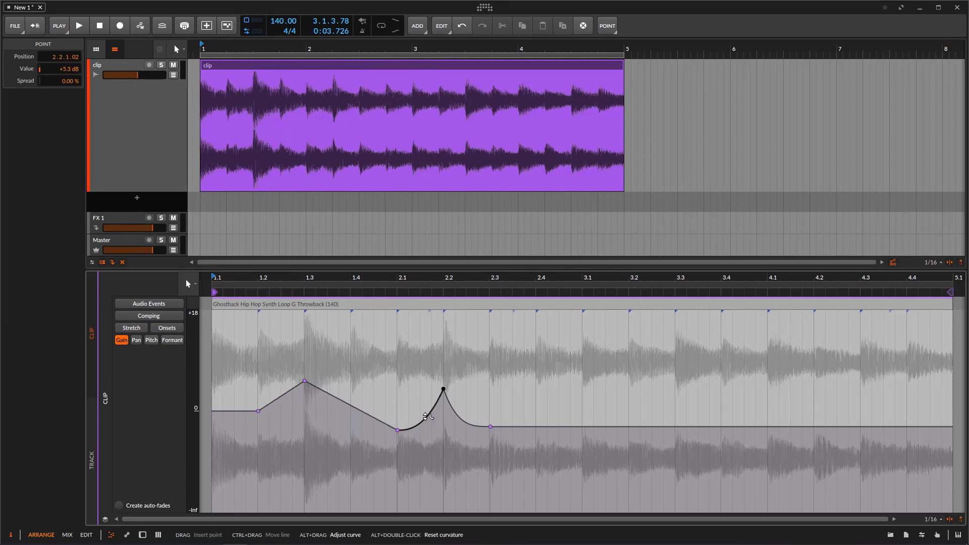
alt+double_click(427, 413)
click(465, 419)
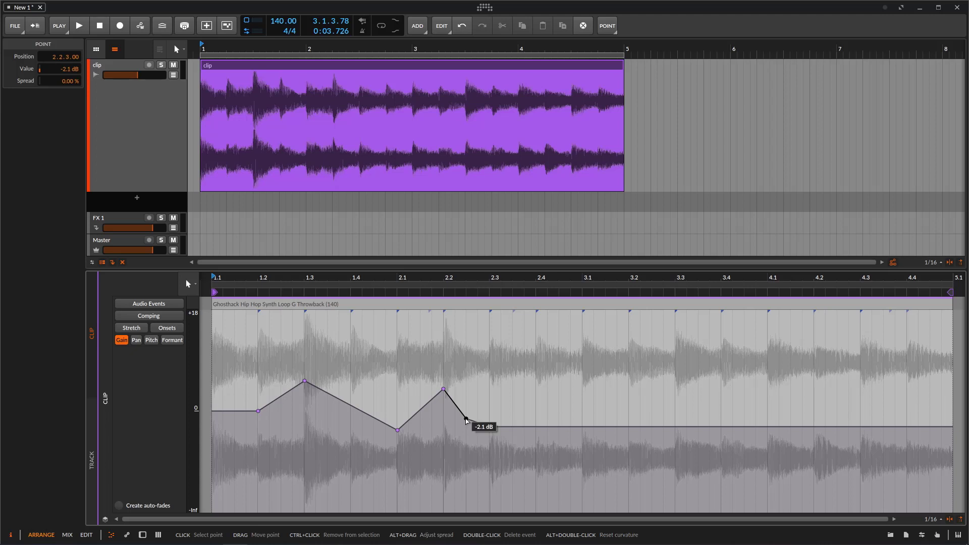
double_click(465, 419)
Step: Delete the remaining gain points at 2.2, 2.1, 2.3, 1.3 and 1.2
double_click(443, 389)
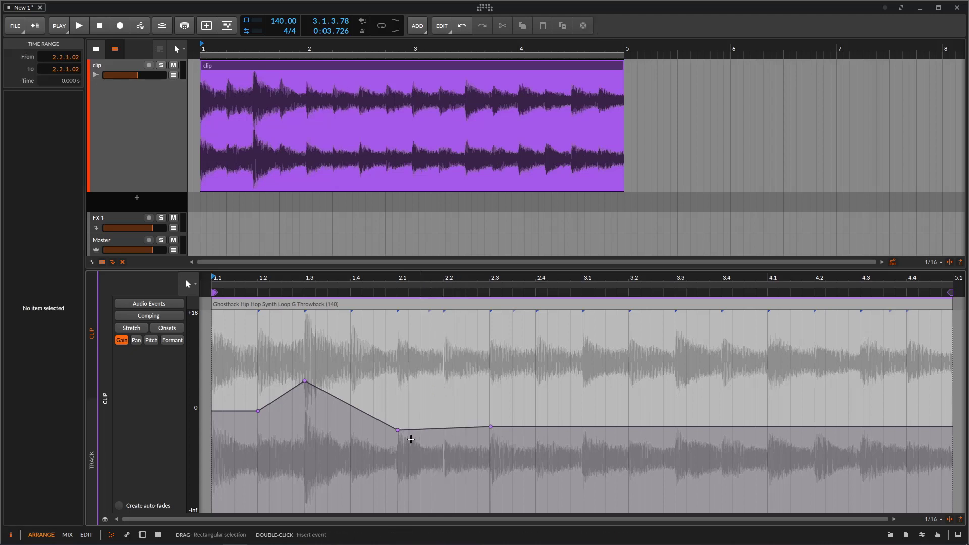
double_click(397, 430)
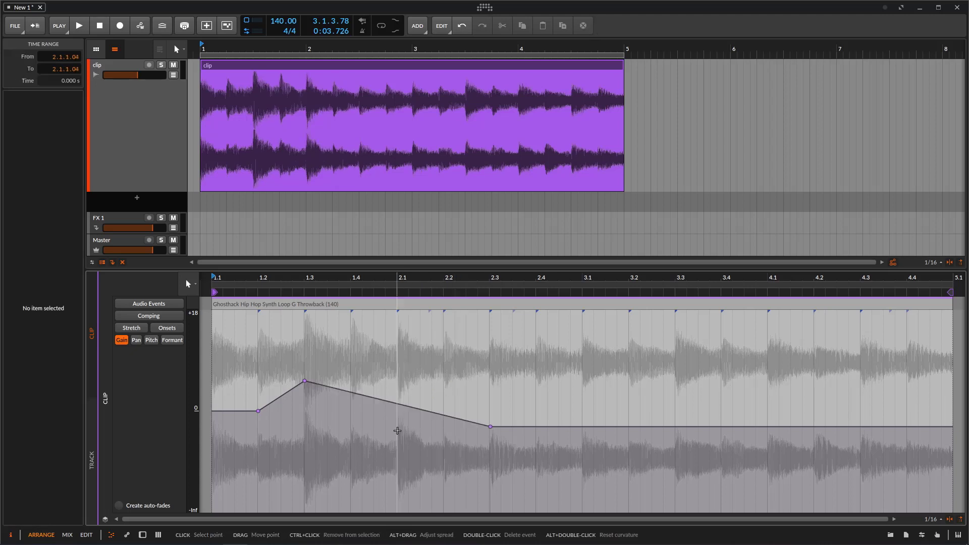
click(491, 426)
double_click(491, 427)
double_click(305, 380)
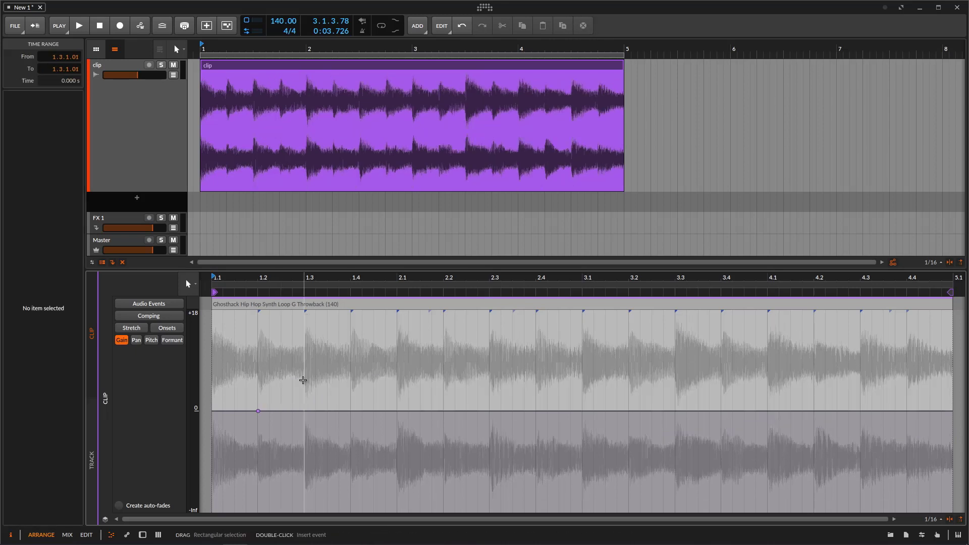
double_click(259, 412)
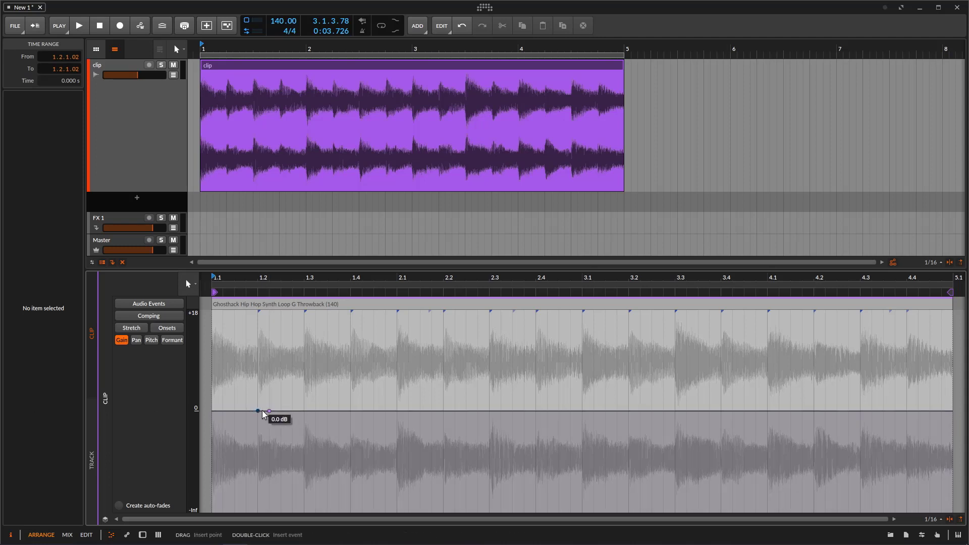
Step: Draw a new gain envelope starting at 1.2, with a dip just after 1.3, a peak between 2.2 and 2.3, and an end point after 2.3
double_click(259, 411)
double_click(355, 411)
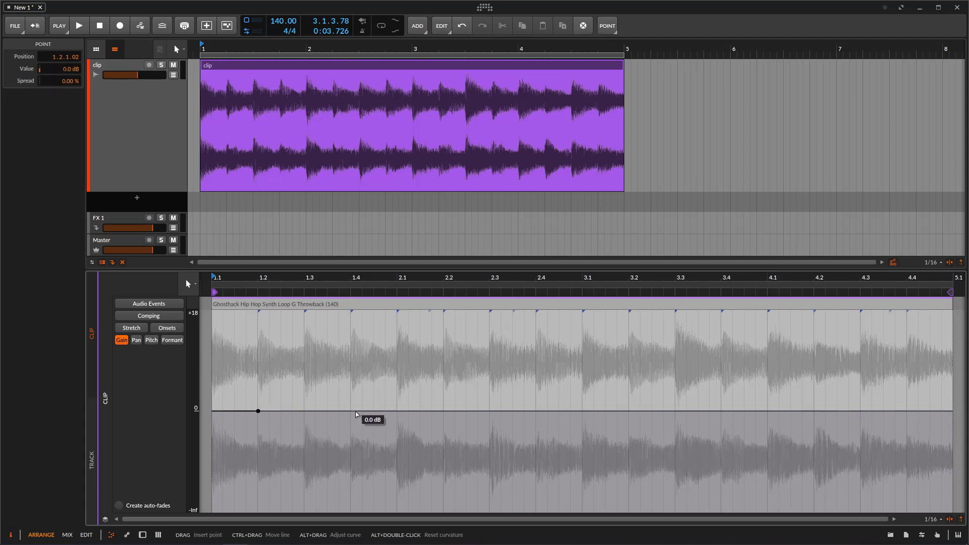
click(420, 411)
double_click(506, 411)
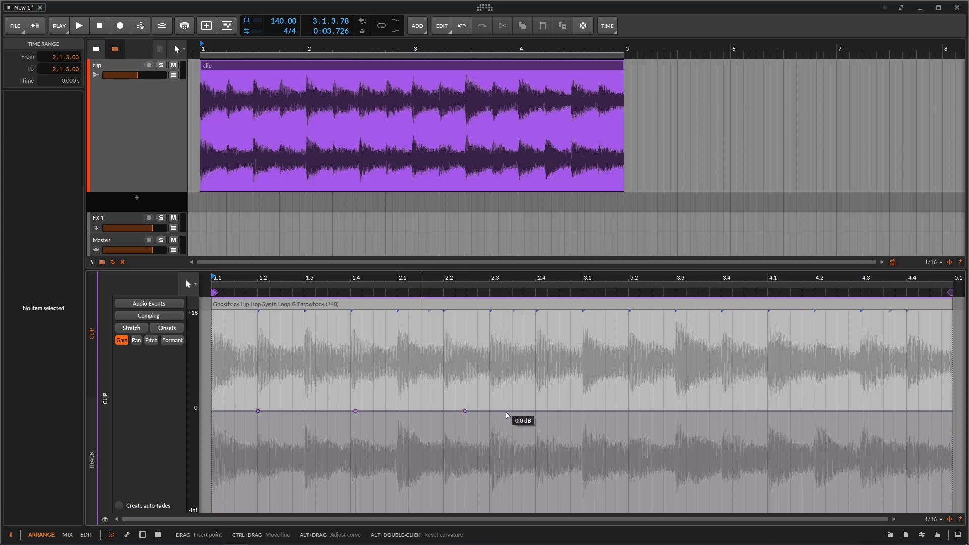
double_click(465, 411)
drag(464, 411, 465, 391)
drag(356, 411, 316, 439)
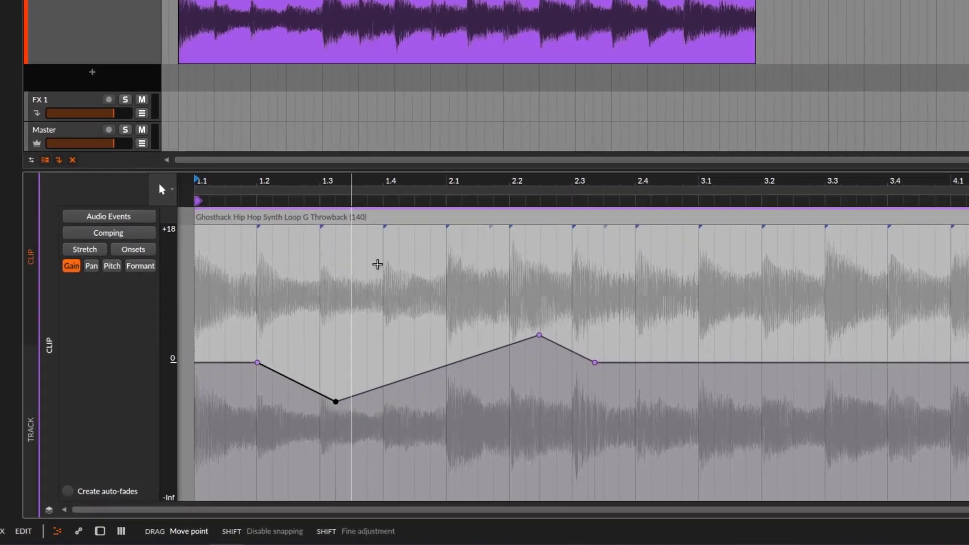
Step: Lower the audio event's average gain expression to -6.6 dB, and reset the average to its 0.0 dB default
click(378, 222)
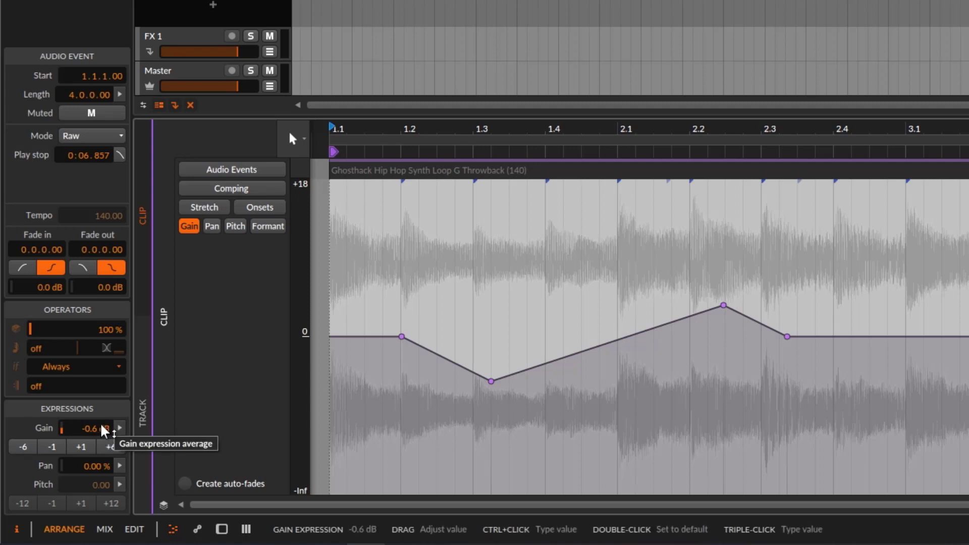
mouse_move(105, 430)
mouse_down()
mouse_move(104, 469)
mouse_move(111, 429)
mouse_up()
click(119, 428)
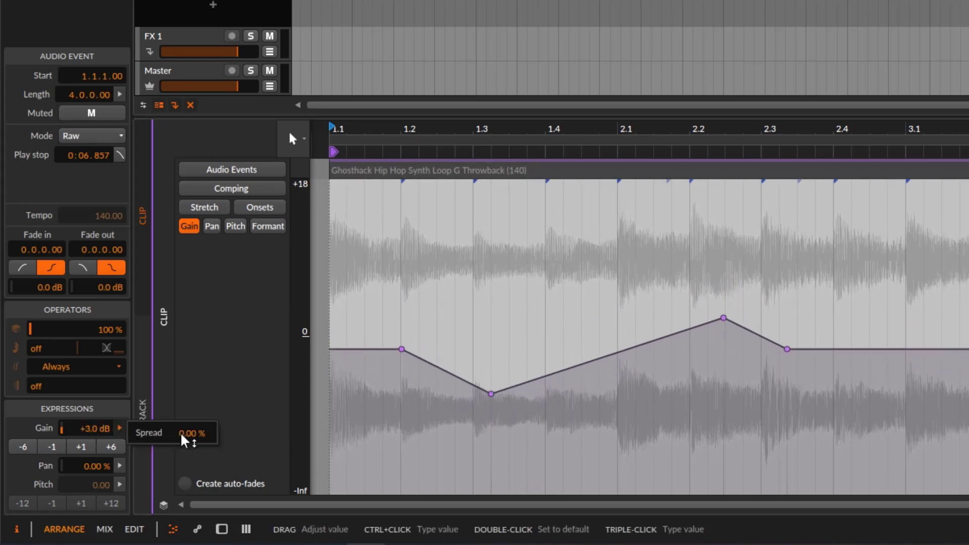
click(239, 364)
drag(94, 431, 94, 452)
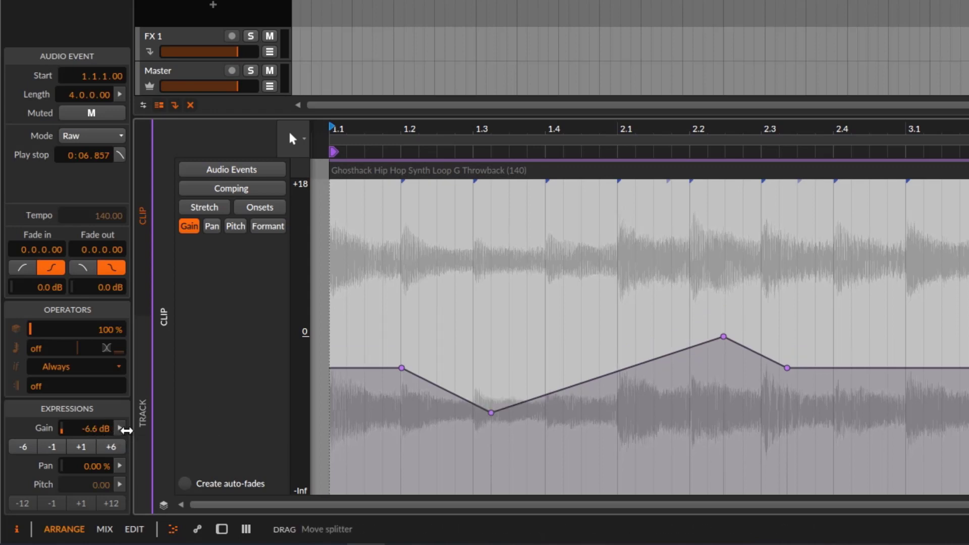
double_click(104, 432)
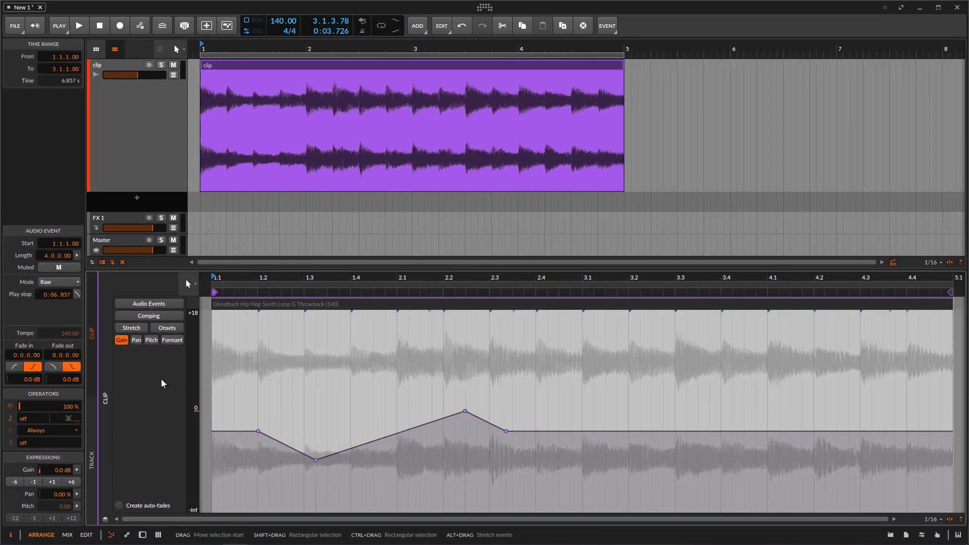
Step: Delete all gain points of the audio event and show its pan expression
click(542, 390)
drag(542, 390, 216, 468)
key(Delete)
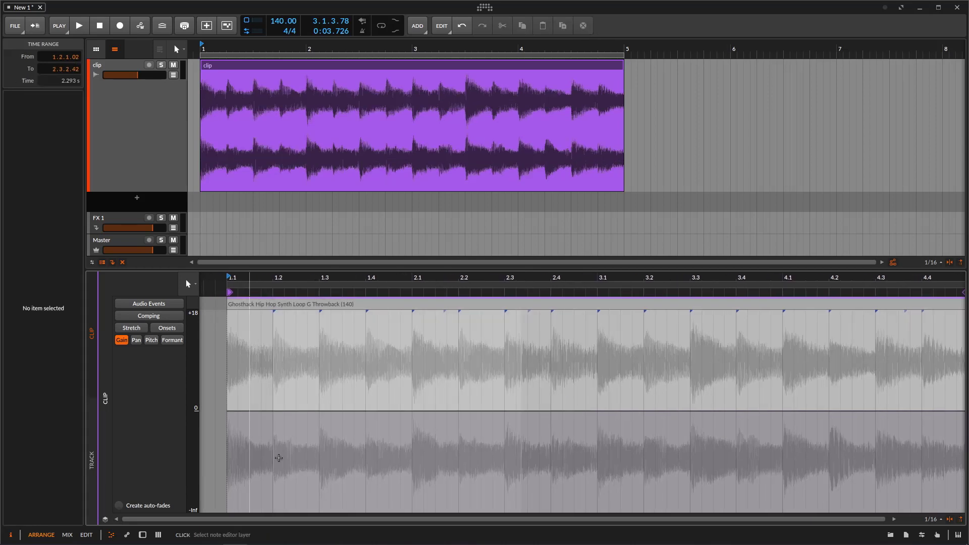
click(136, 339)
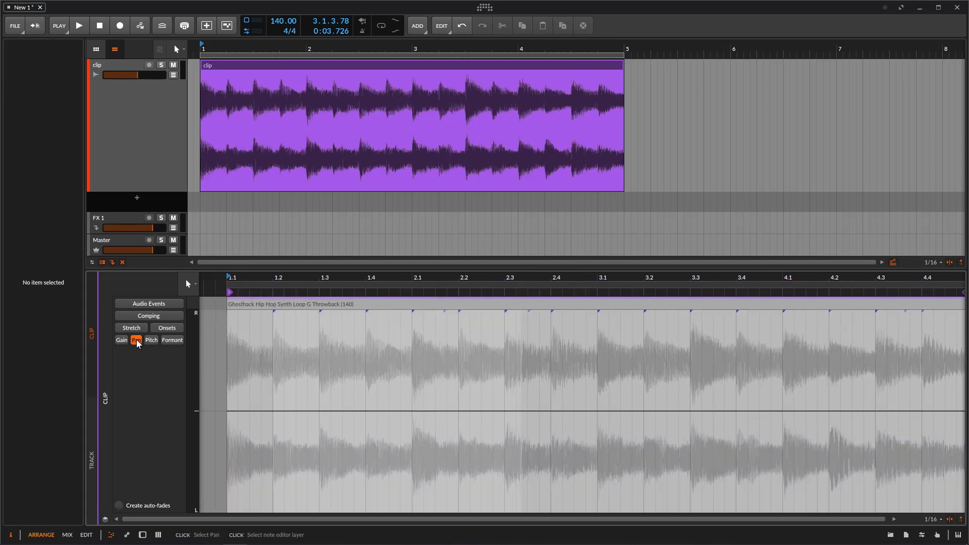
Step: Draw a pan envelope that jumps from the centre to 100 % at 1.2 and holds 100 % until 1.3
click(276, 411)
click(318, 411)
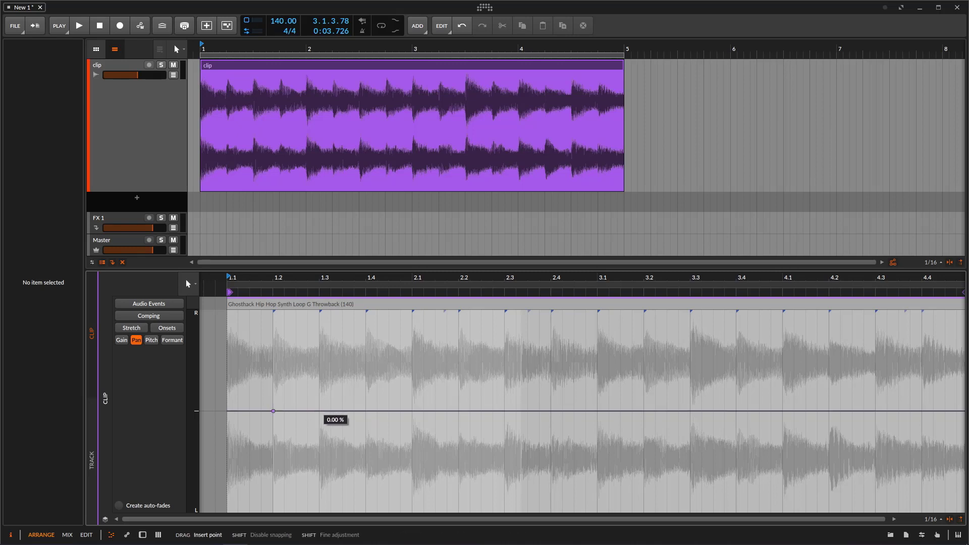
drag(319, 411, 275, 315)
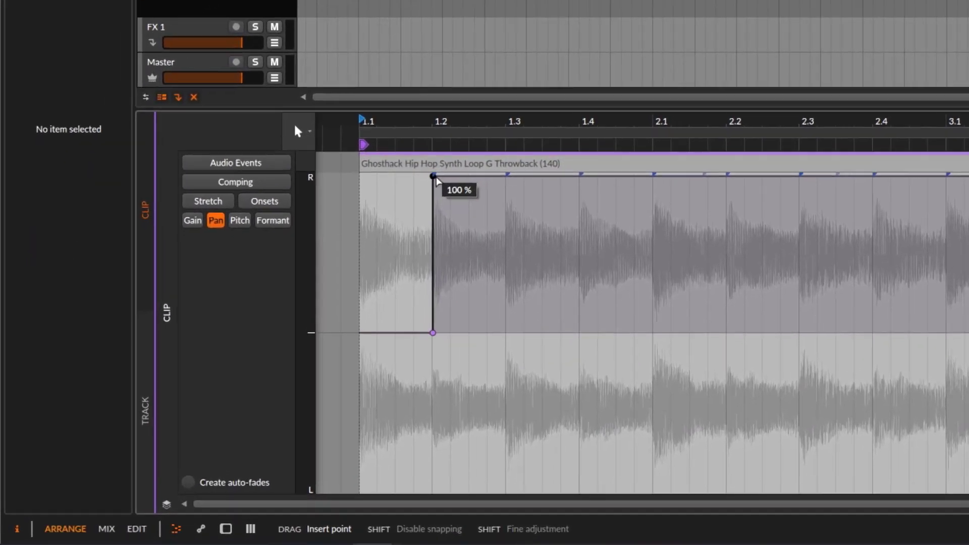
drag(580, 177, 524, 175)
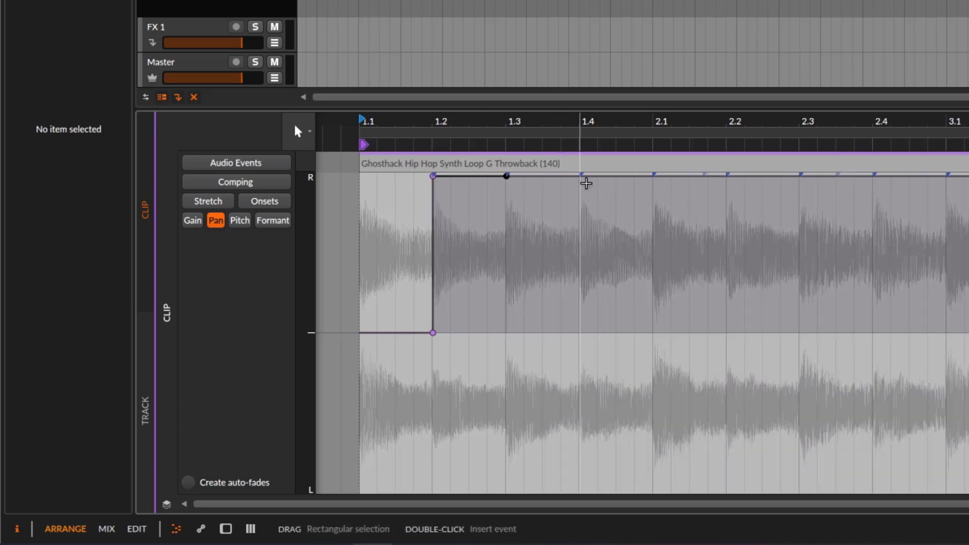
Step: Extend the pan envelope to full left before 2.1, full right after 2.2 and about the centre after 2.3, and play it back
double_click(581, 176)
drag(581, 177, 741, 176)
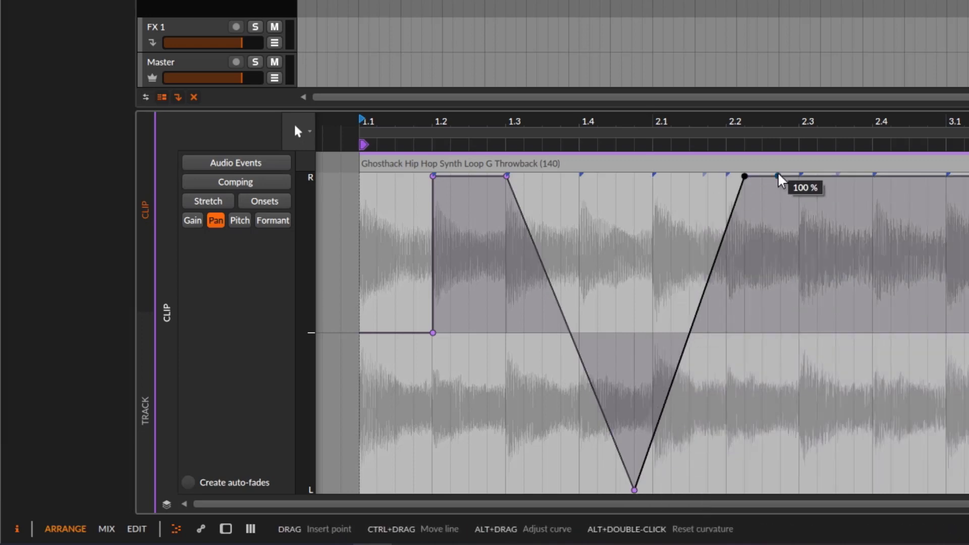
click(788, 182)
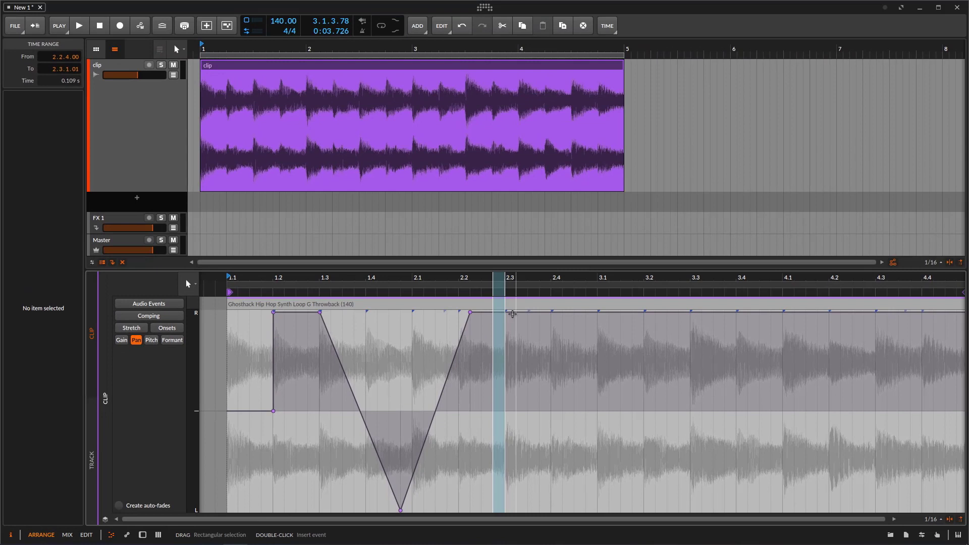
drag(643, 296, 643, 380)
drag(512, 414, 512, 411)
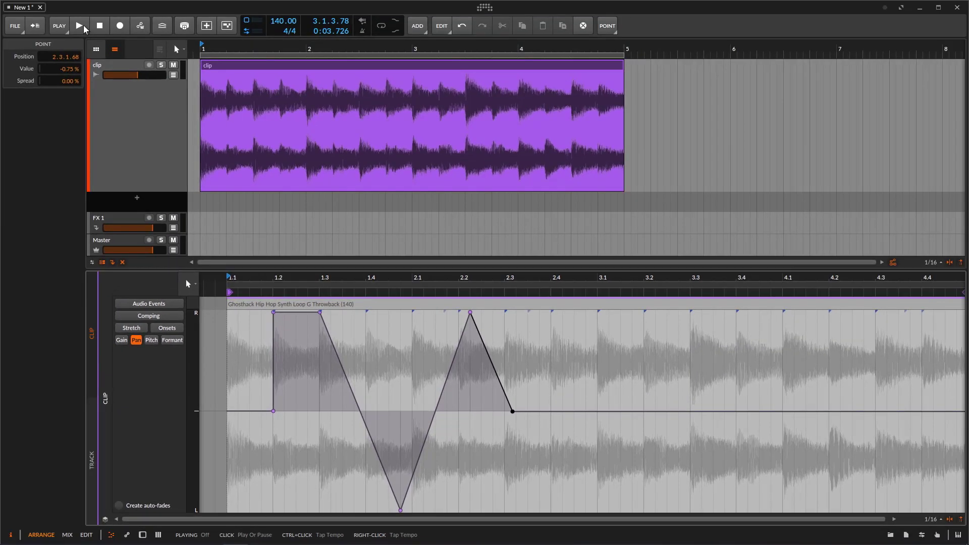
key(space)
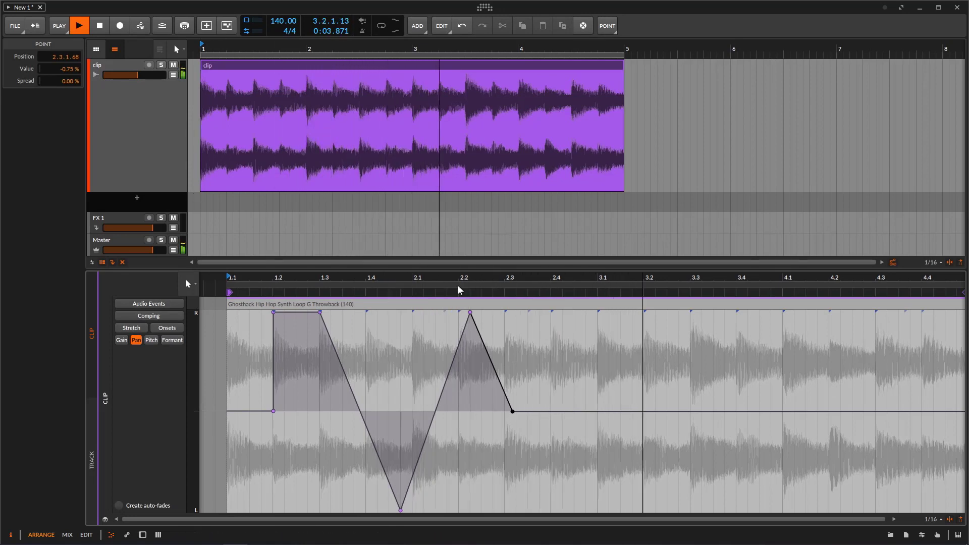
click(101, 31)
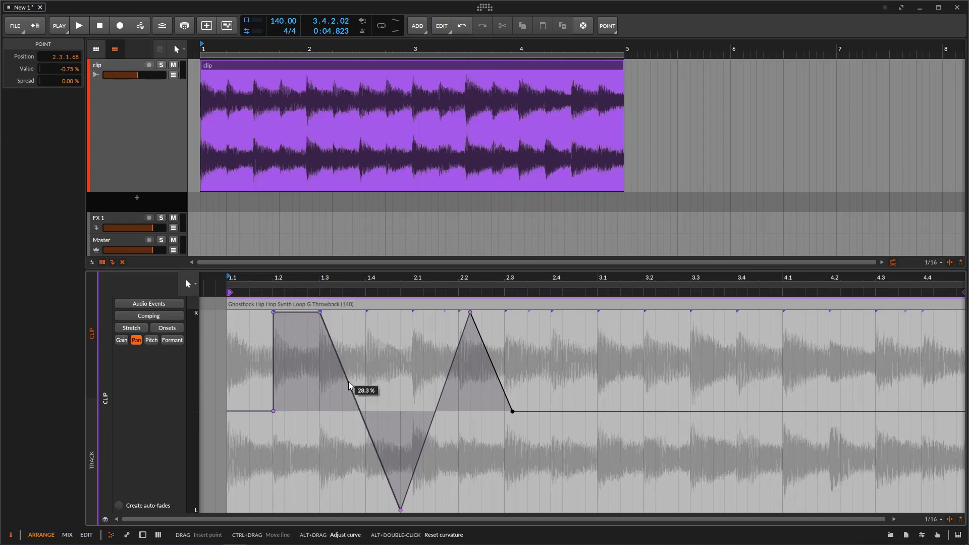
Step: Bend the two pan segments on either side of the full-left point downward into smooth curves
drag(349, 382, 354, 418)
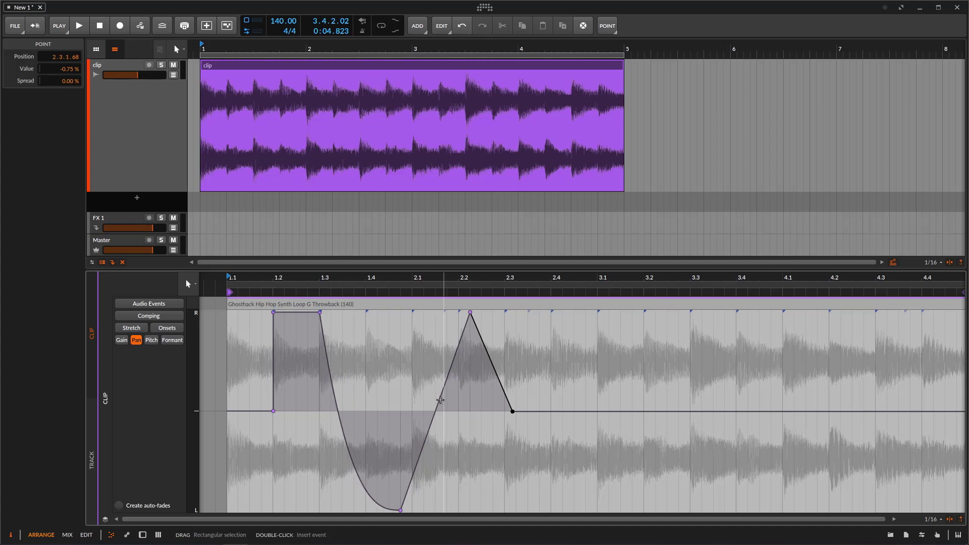
click(438, 398)
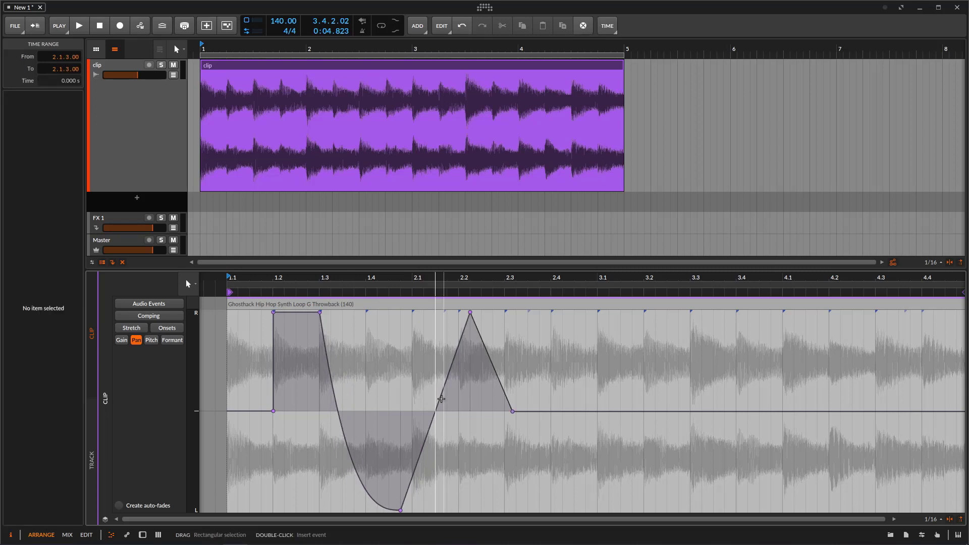
drag(441, 399, 447, 423)
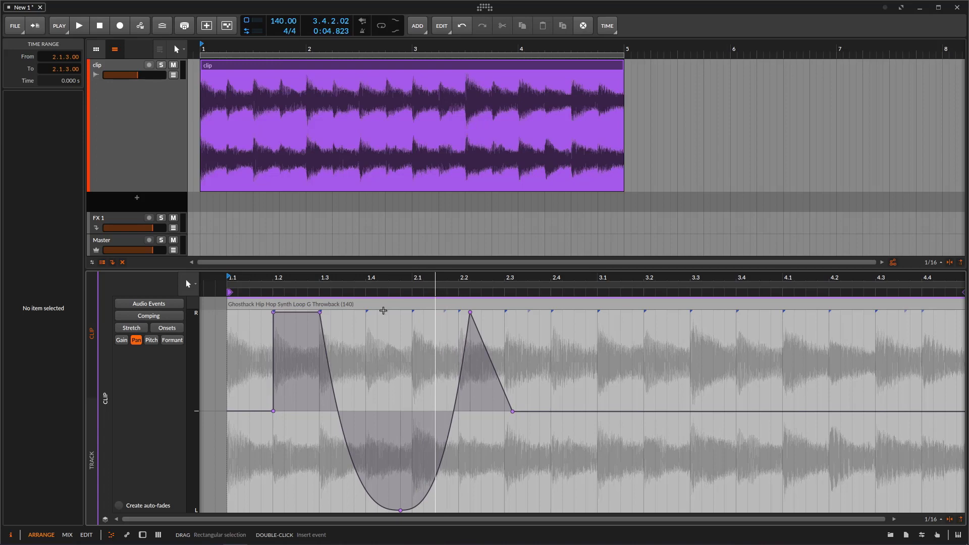
Step: Select the audio event, set its average pan expression to about -3.46 %, and play it back
click(371, 308)
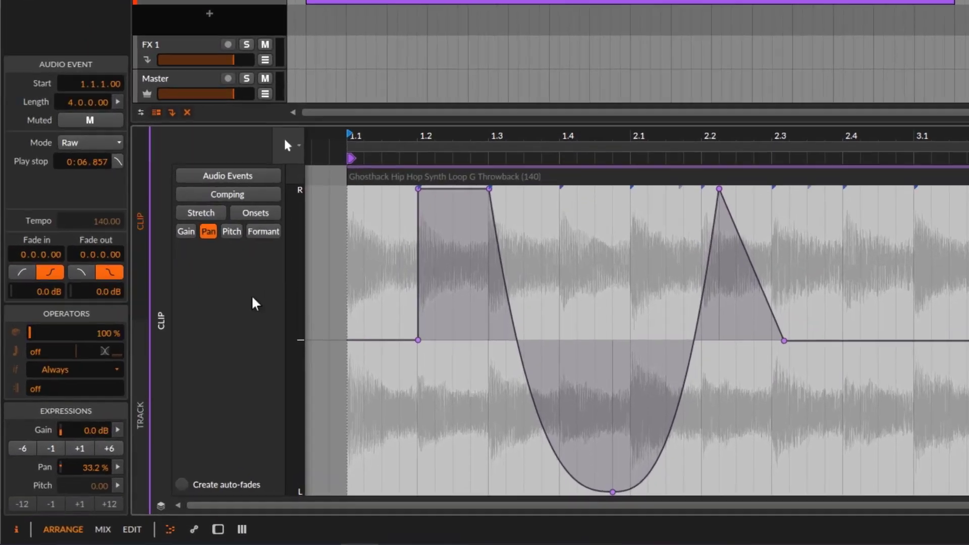
mouse_move(107, 469)
mouse_down()
mouse_move(107, 479)
mouse_move(112, 463)
mouse_up()
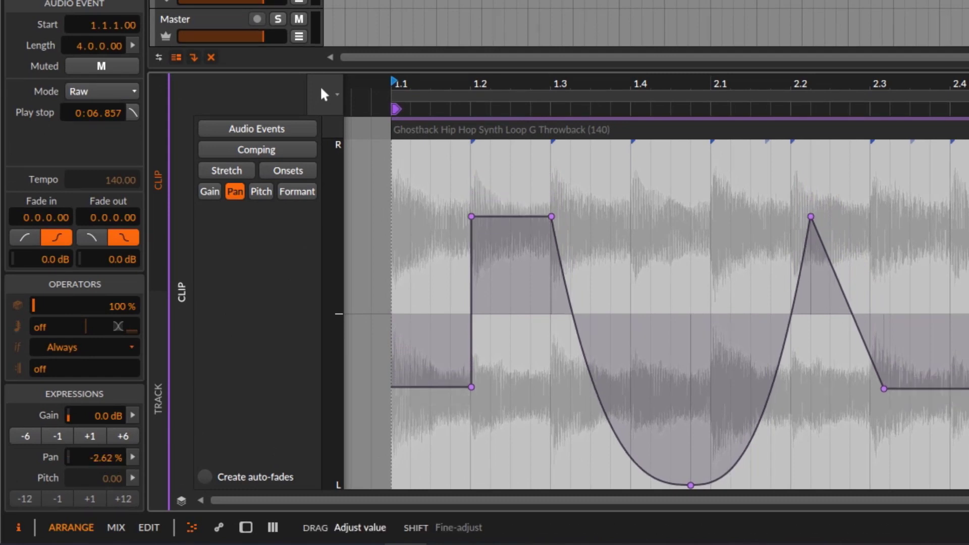
key(space)
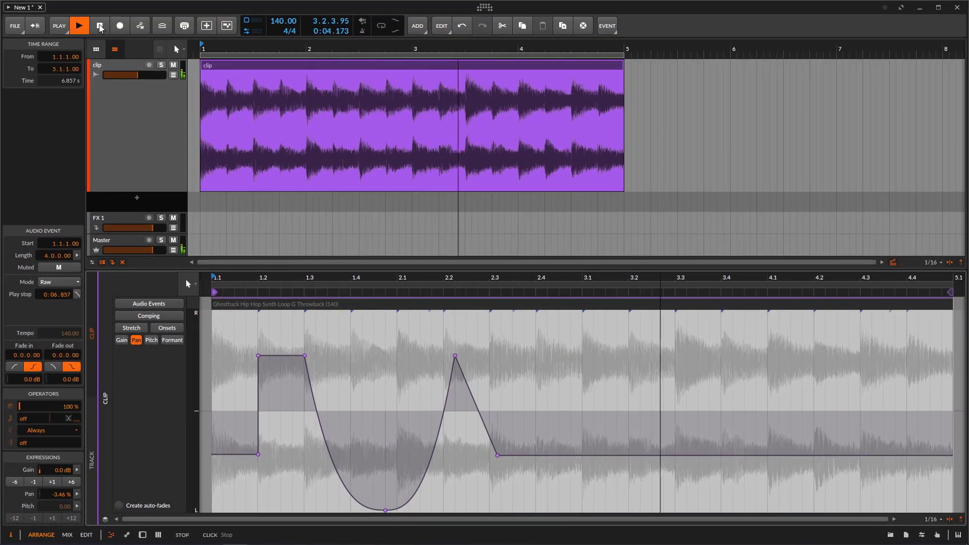
click(100, 27)
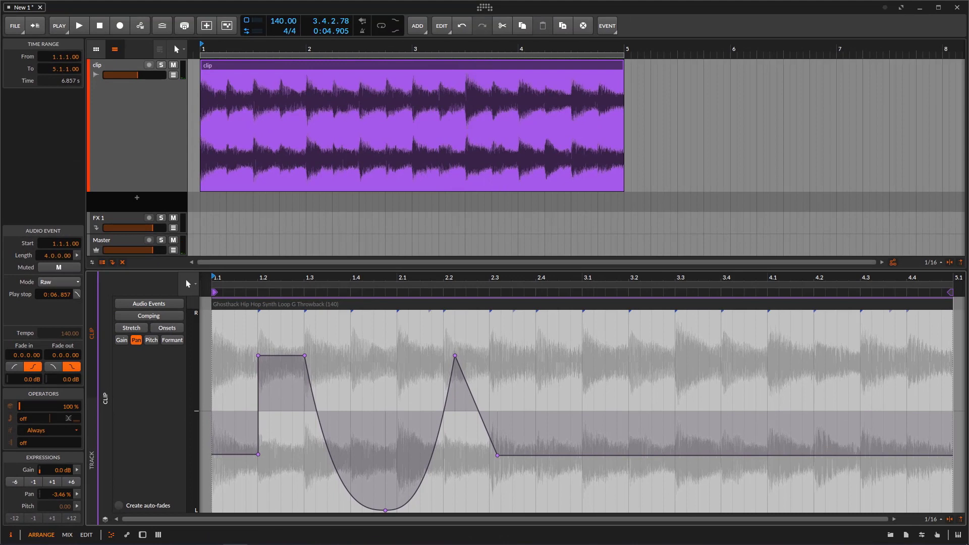
Step: Draw a pitch envelope with 0 at 1.2, +12 at 1.3 and 1.4, about -6 between 2.1 and 2.2, and 0 after 2.2
click(152, 339)
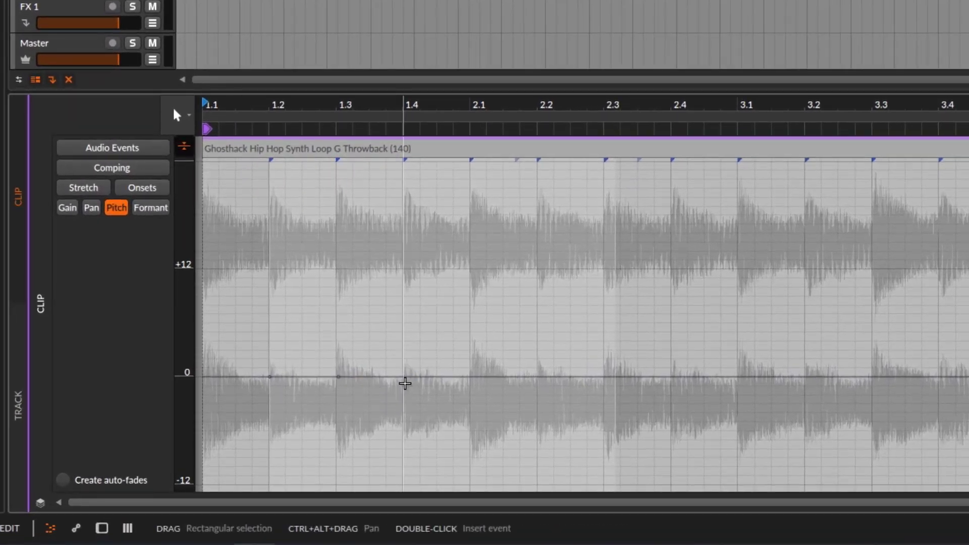
drag(338, 376, 336, 269)
click(404, 269)
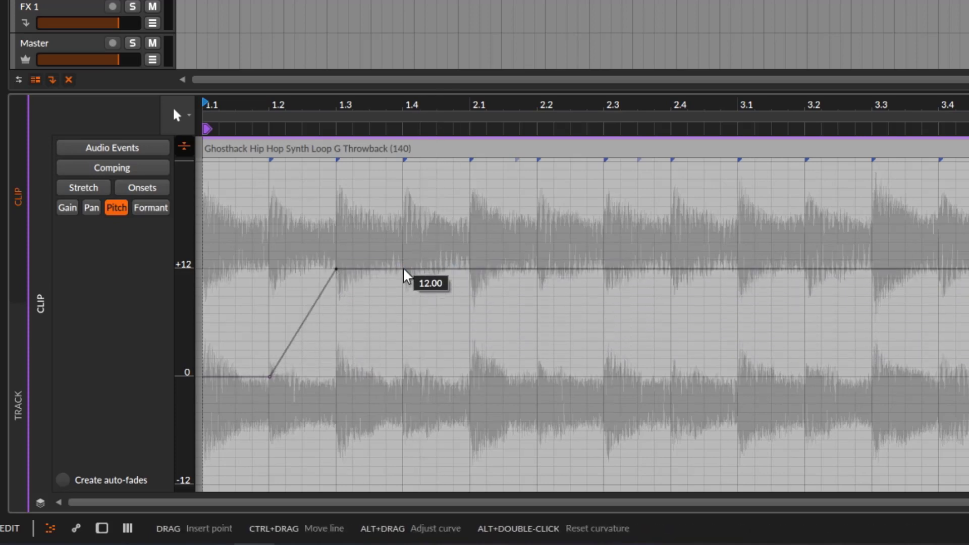
drag(429, 270, 571, 376)
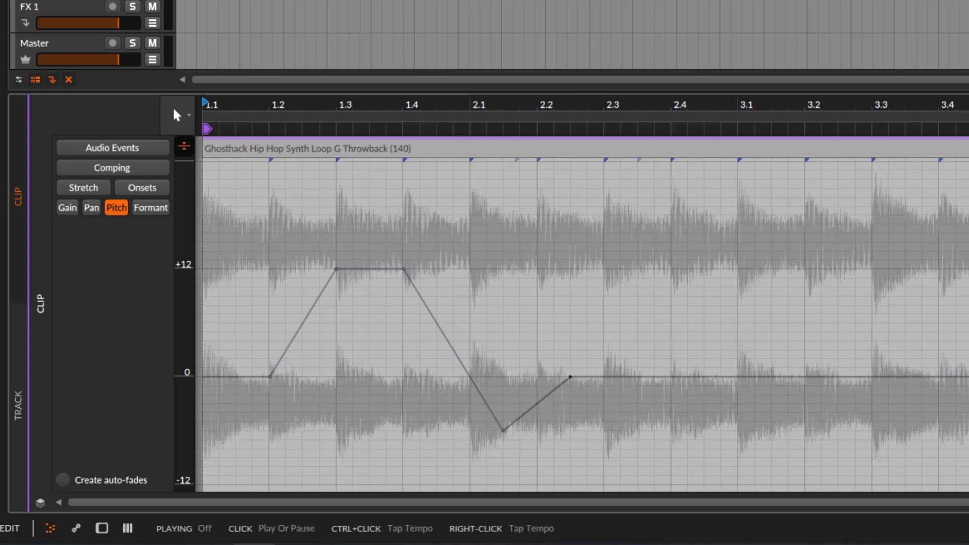
Step: Play back the clip with the pitch envelope, check the pan expression, and play it again with the pitch expression shown
key(space)
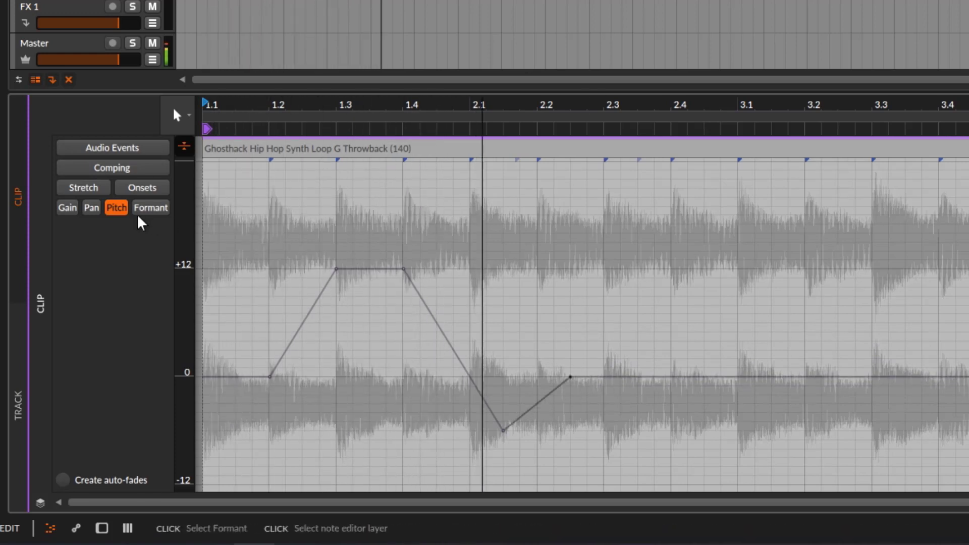
key(space)
click(101, 211)
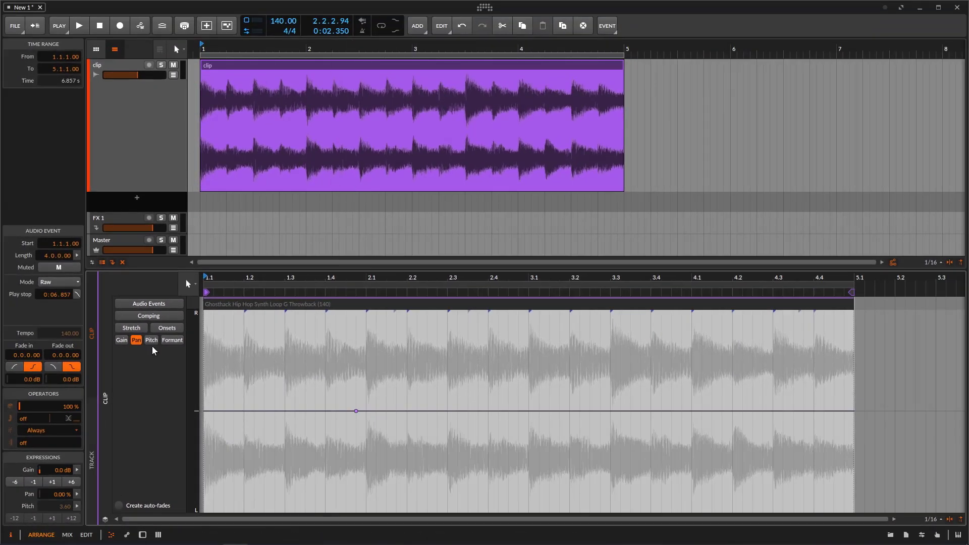
click(152, 339)
key(space)
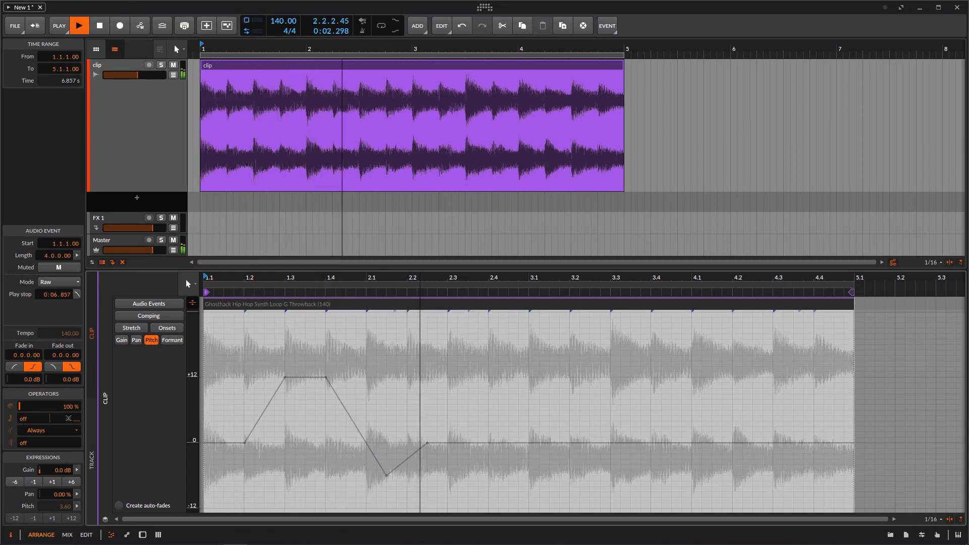
click(99, 28)
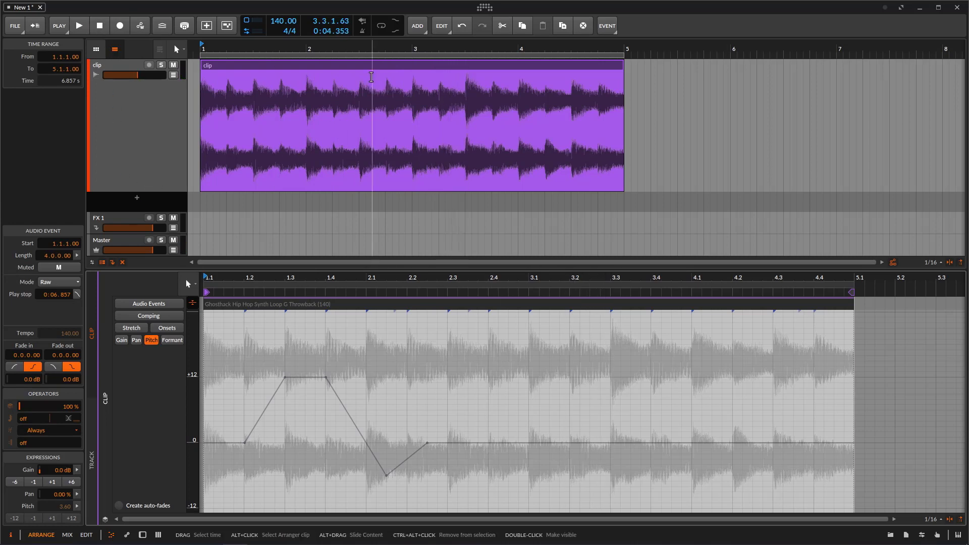
Step: Select the arranger clip and set its audio event's stretching mode to Elastique Pro
click(368, 70)
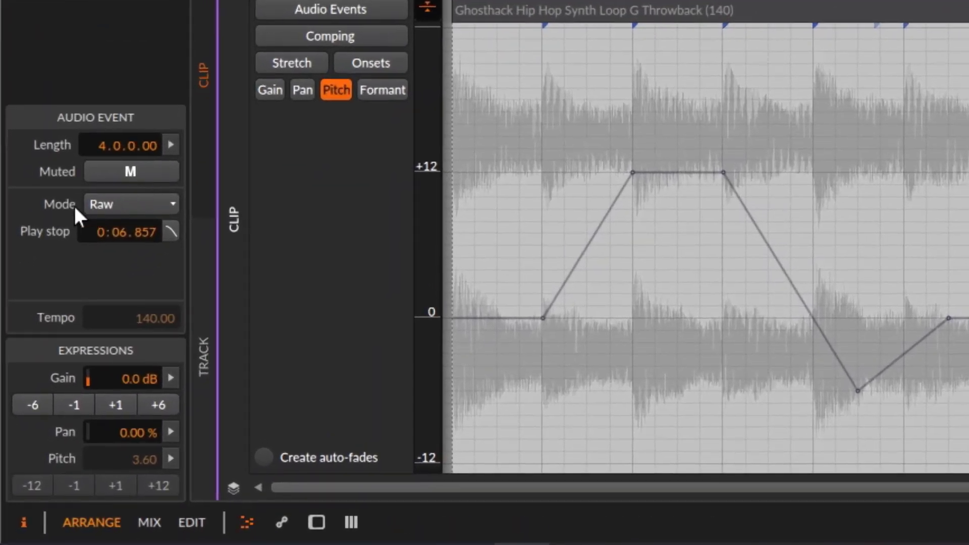
click(126, 206)
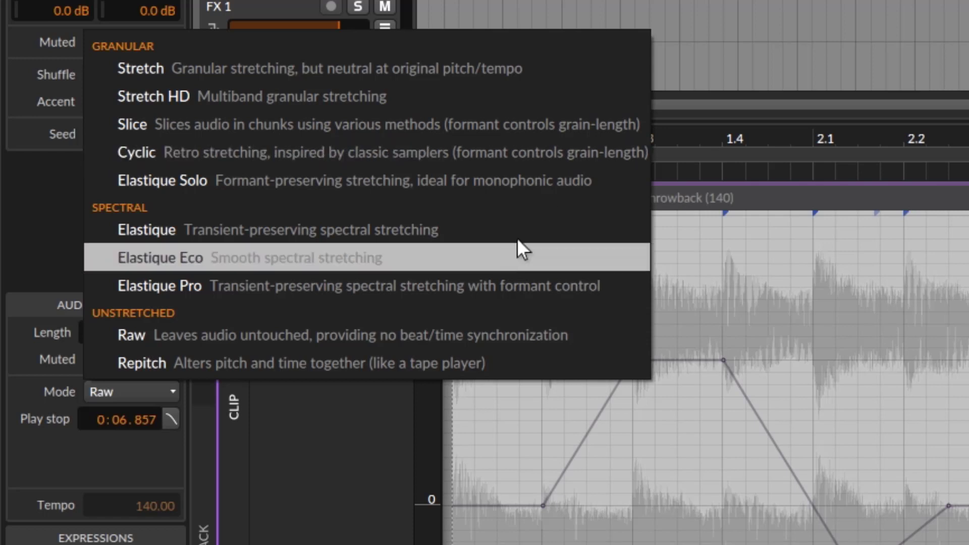
click(337, 470)
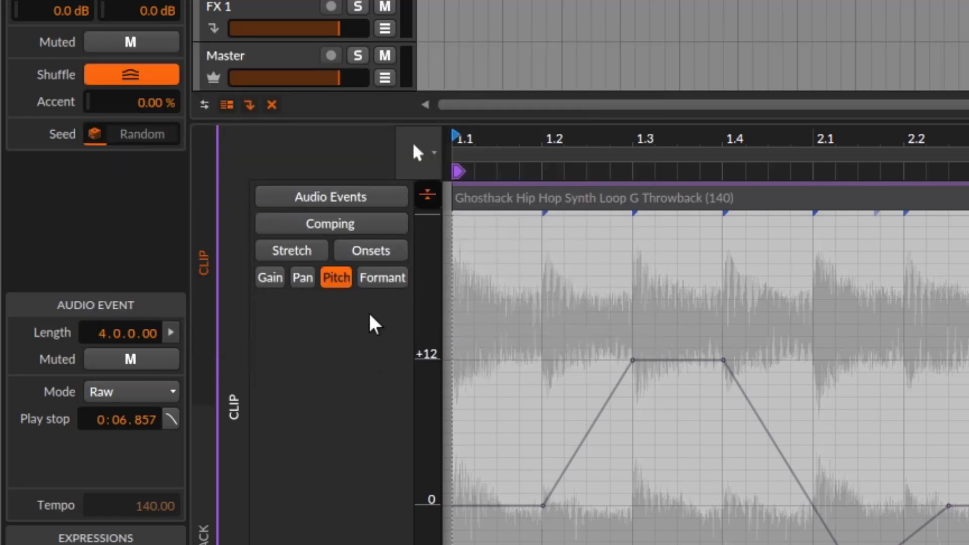
click(164, 387)
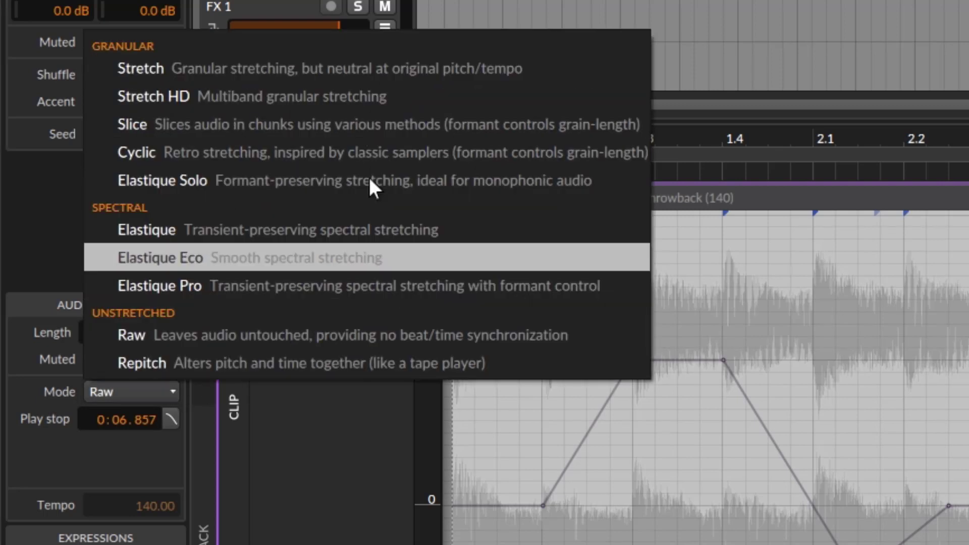
click(201, 289)
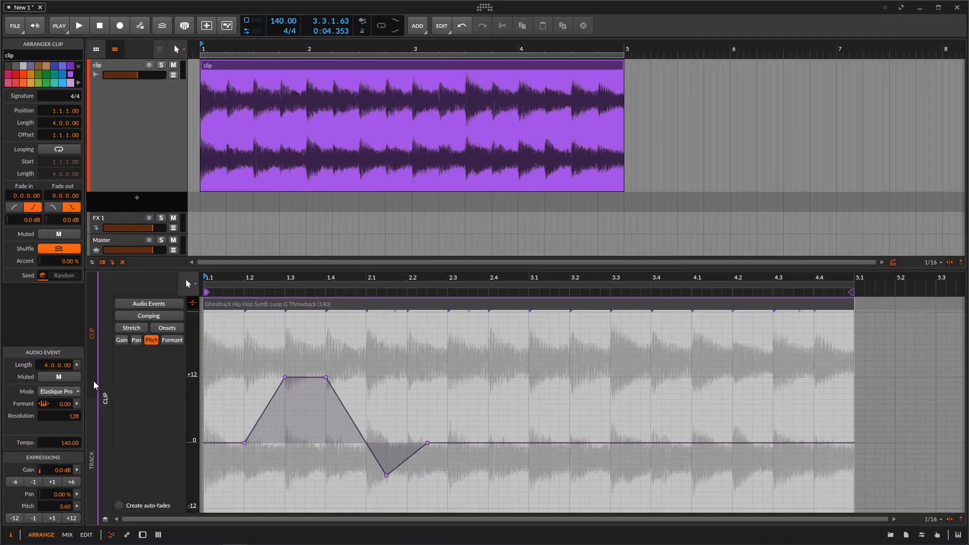
Step: Look over the available stretching modes and play back the clip's pitch envelope in Elastique Pro mode
click(77, 392)
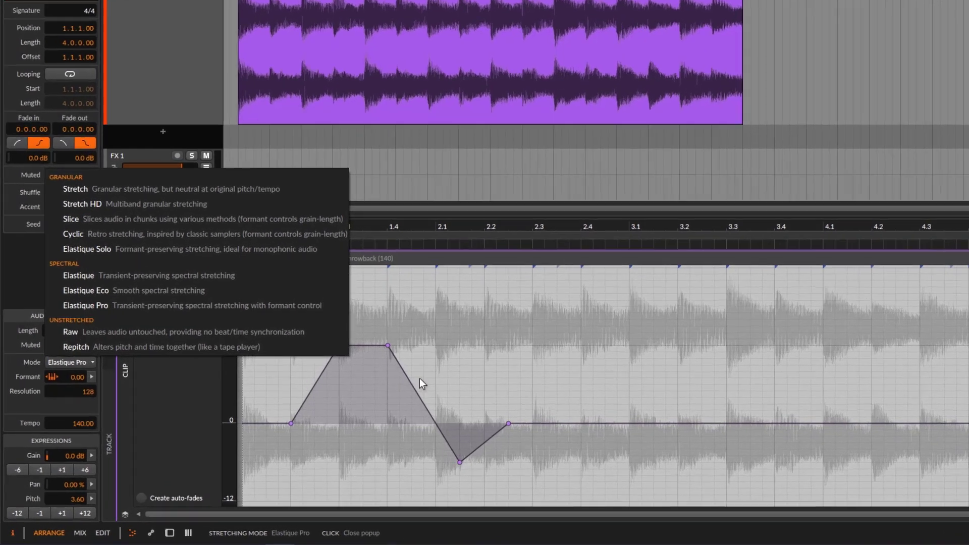
click(367, 387)
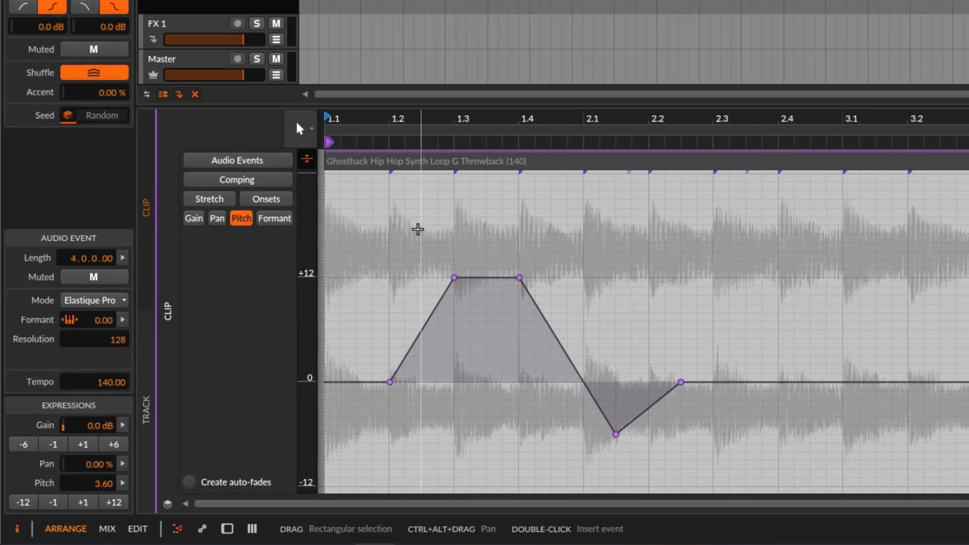
drag(412, 230, 722, 466)
click(796, 312)
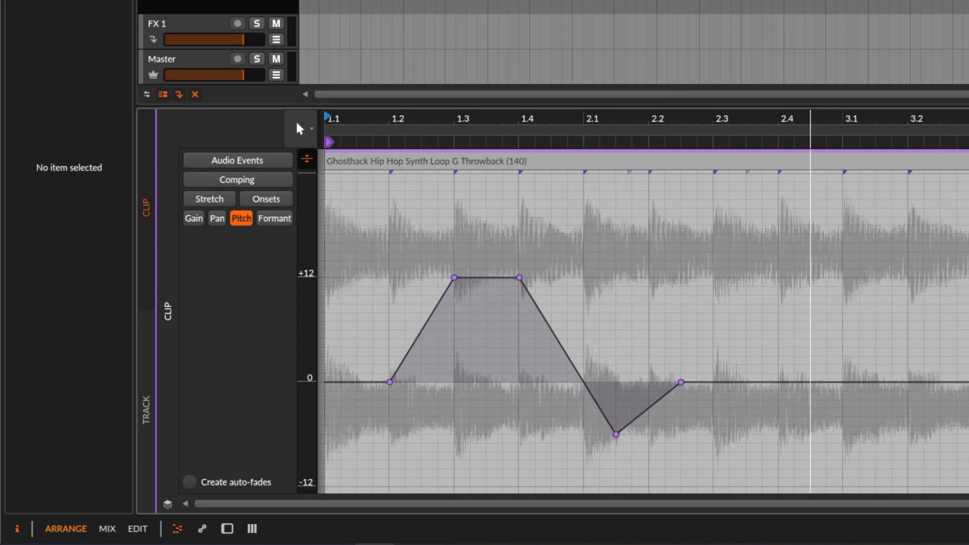
key(space)
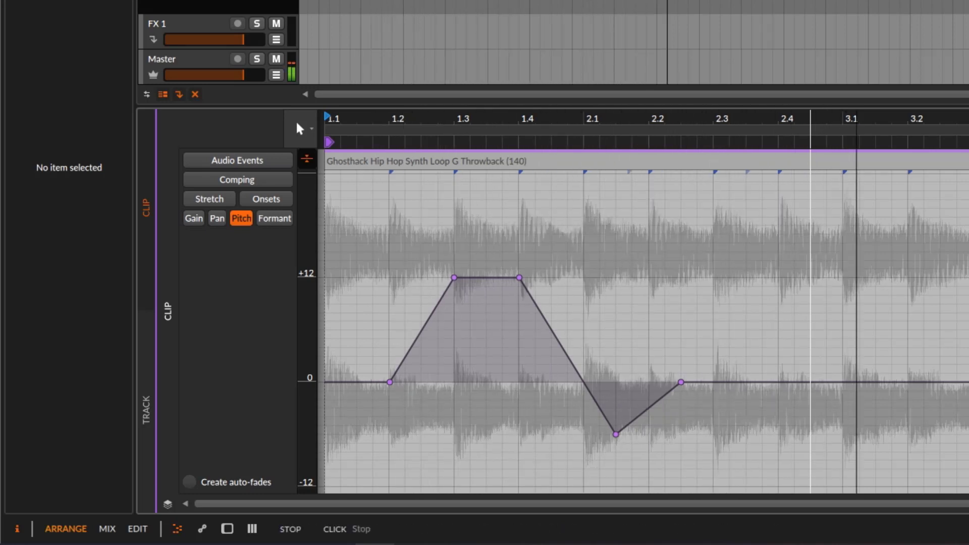
key(space)
Step: Select the clip and its first pitch points, set the stretching mode to Cyclic, and play the clip
click(343, 1)
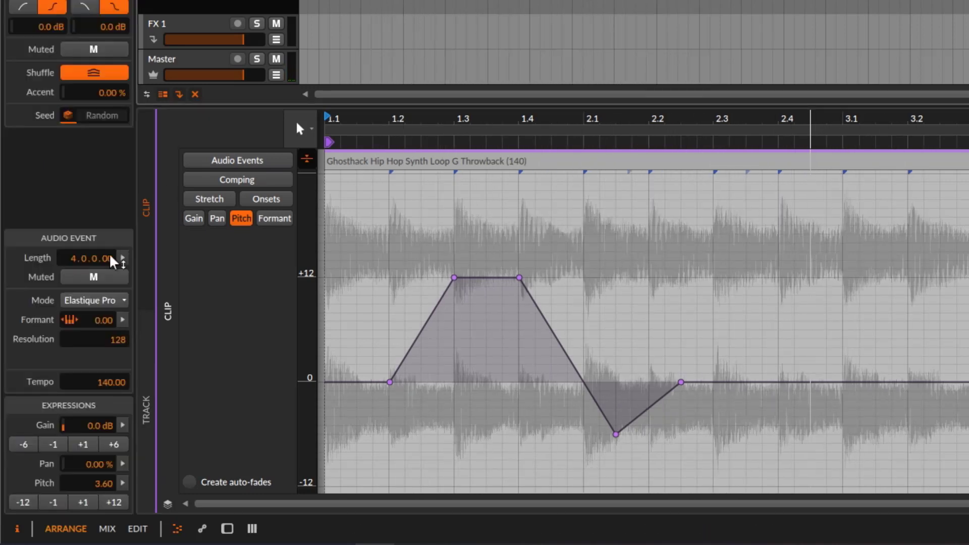
drag(384, 259, 671, 465)
click(256, 301)
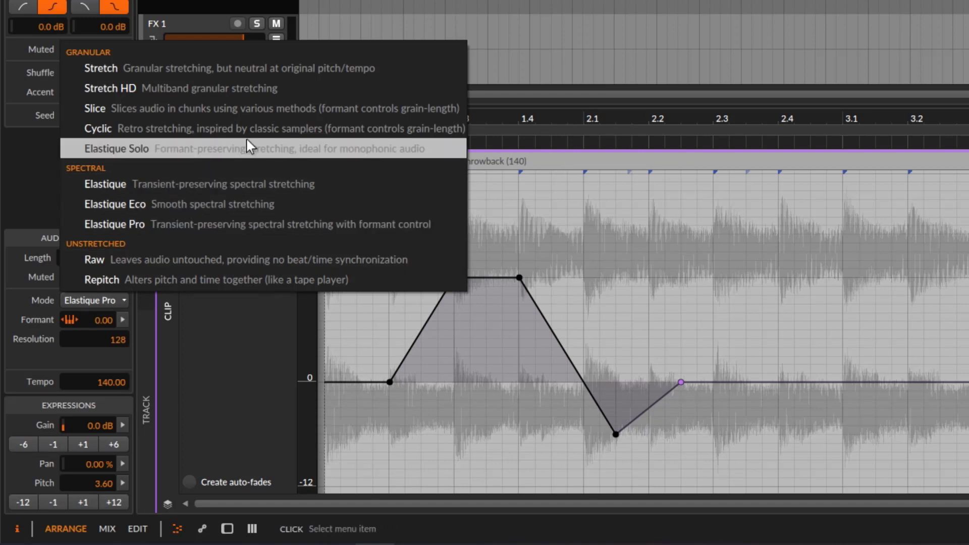
click(259, 125)
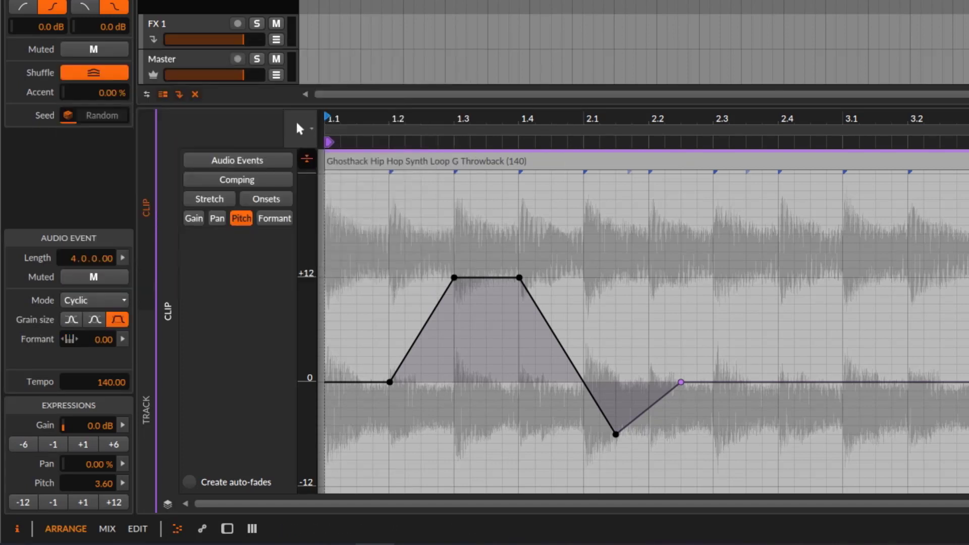
key(space)
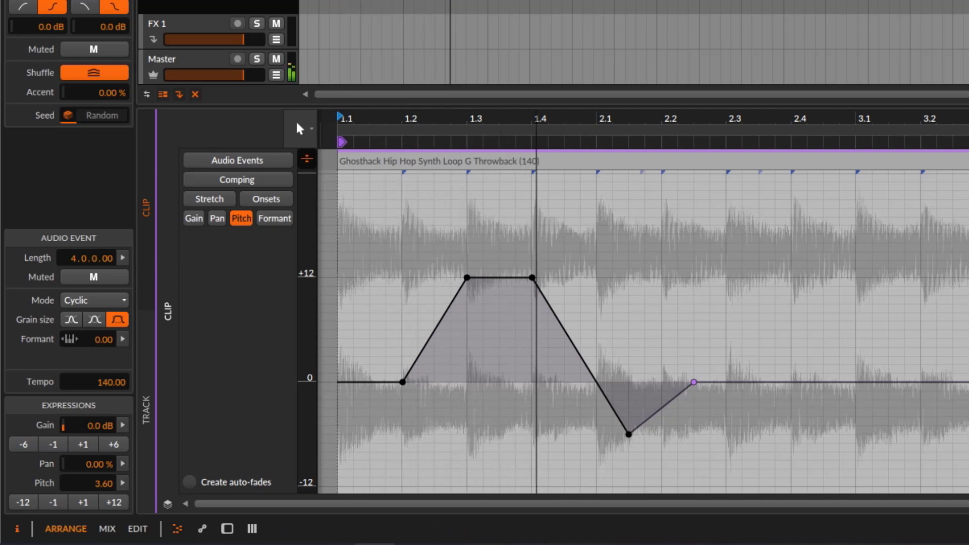
Step: Stop the playback, set the audio event's stretching mode to Elastique Pro, and play back the clip's pitch envelope
key(space)
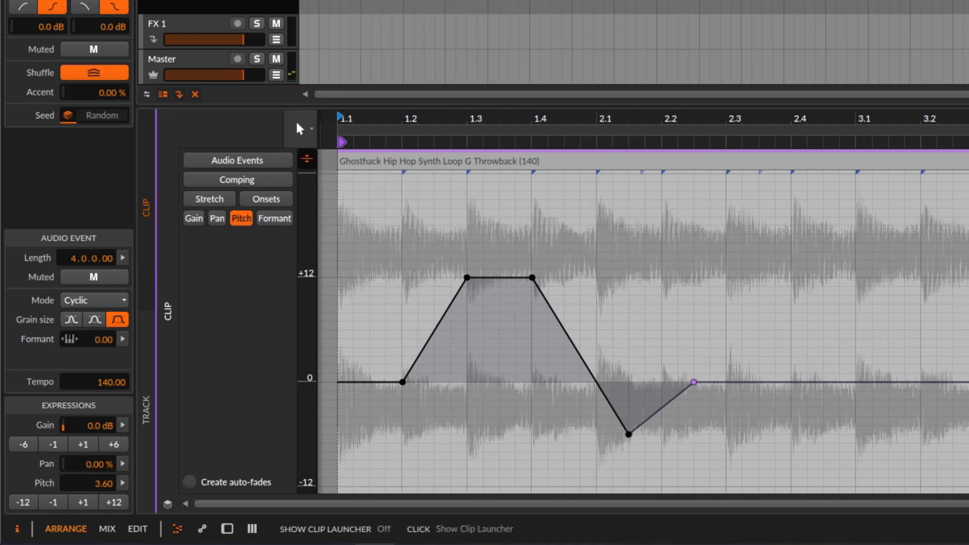
click(120, 300)
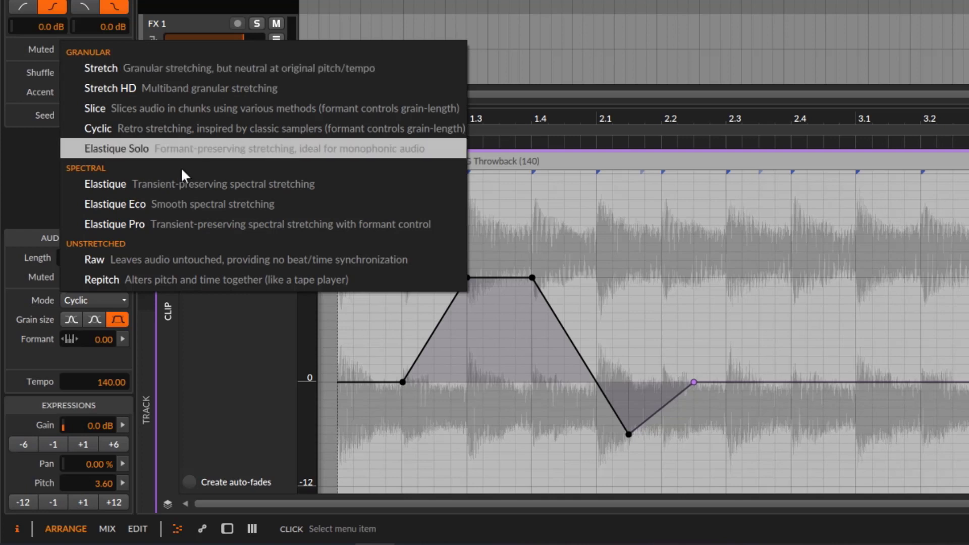
click(130, 223)
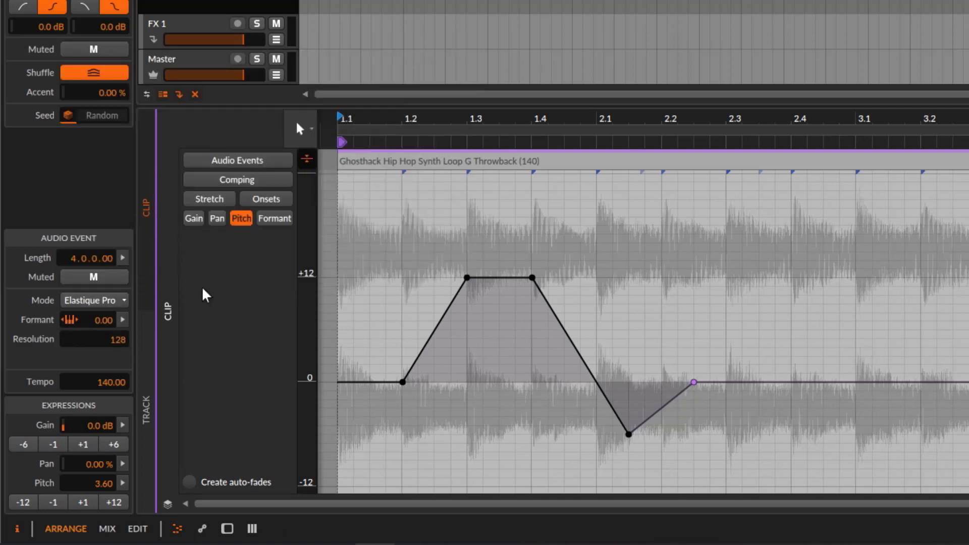
key(space)
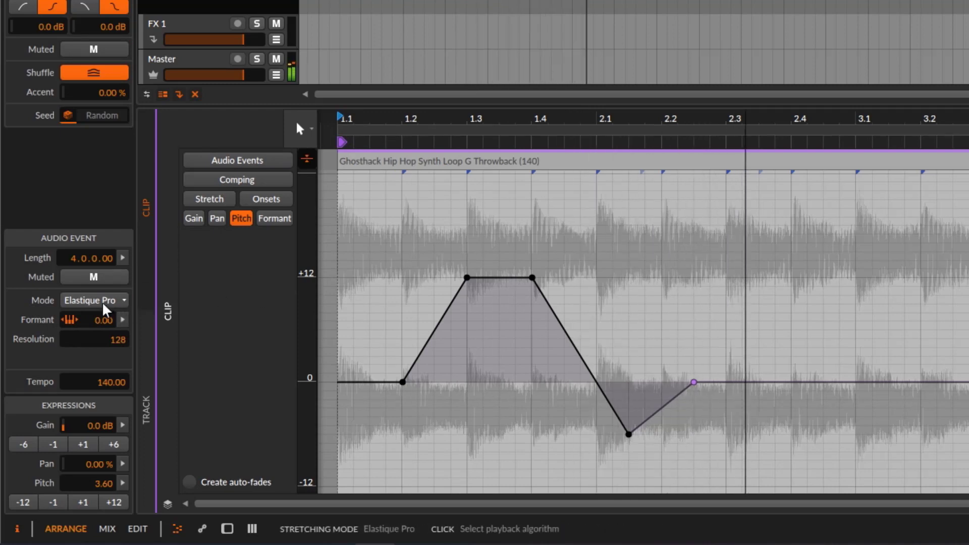
key(space)
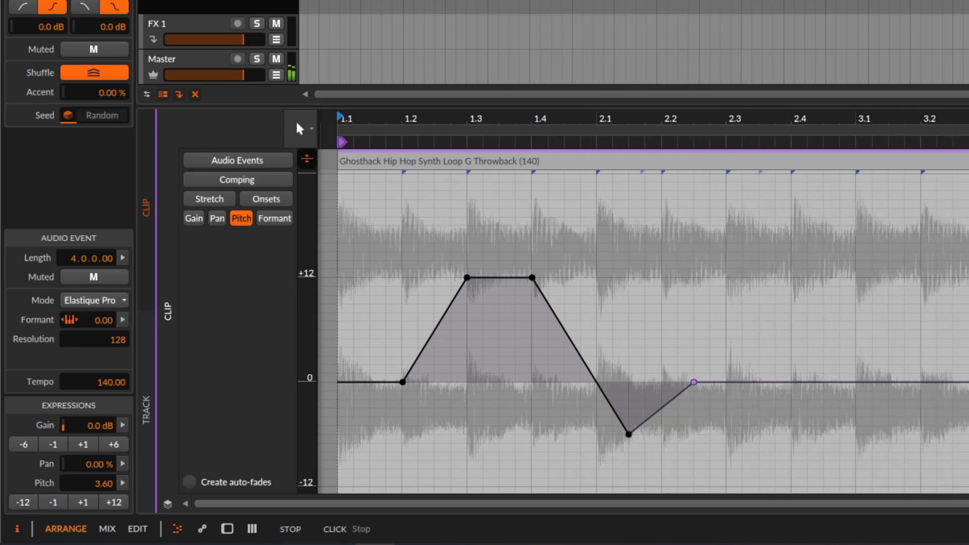
Step: Try the Raw stretching mode on the audio event and return it to Elastique Pro
click(109, 301)
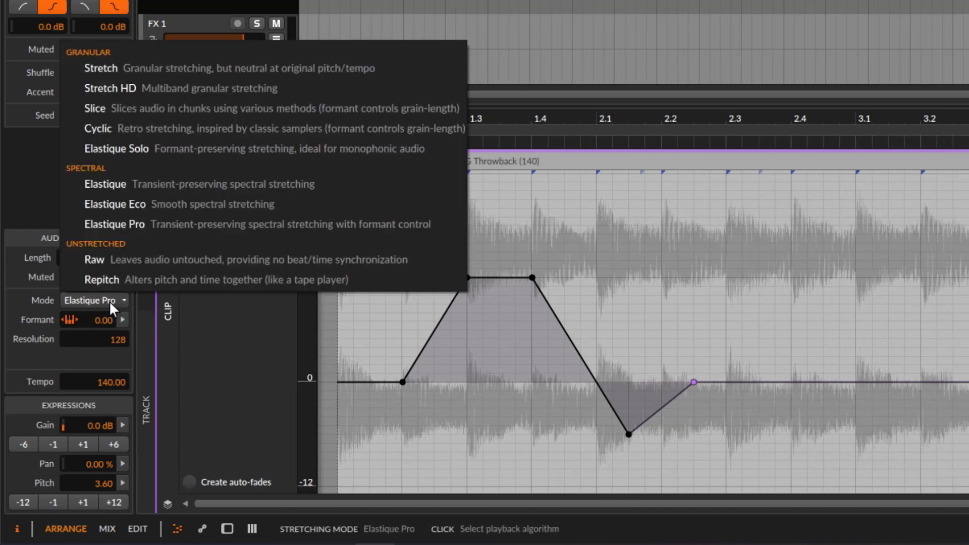
click(107, 261)
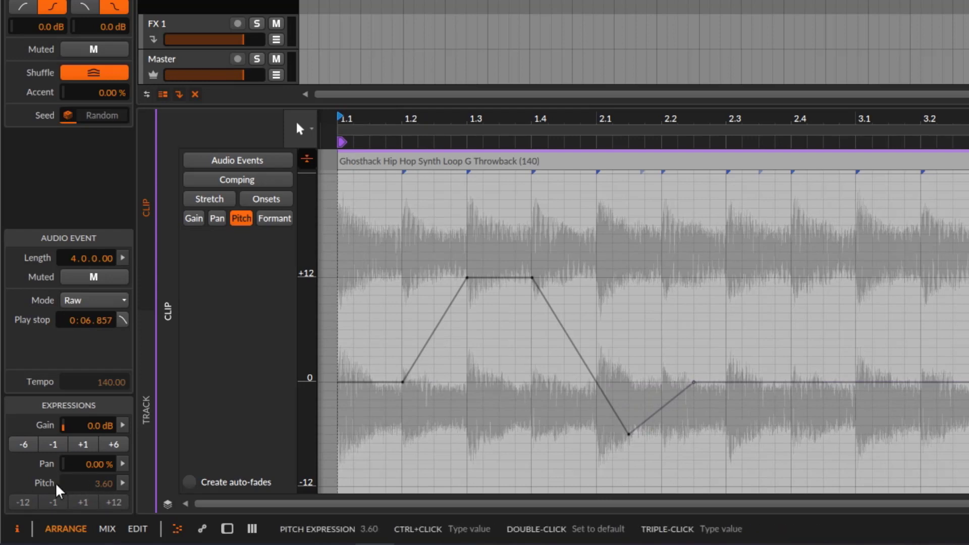
click(101, 301)
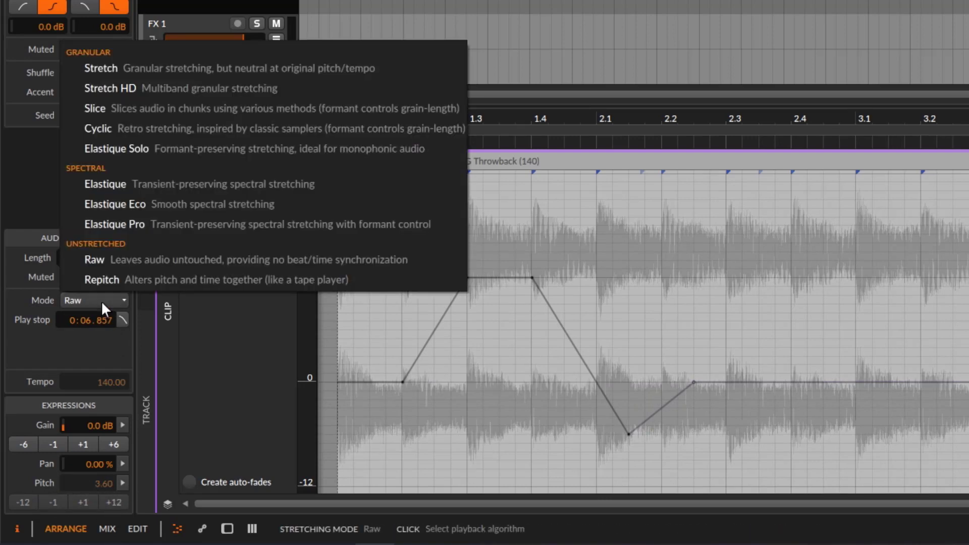
click(130, 225)
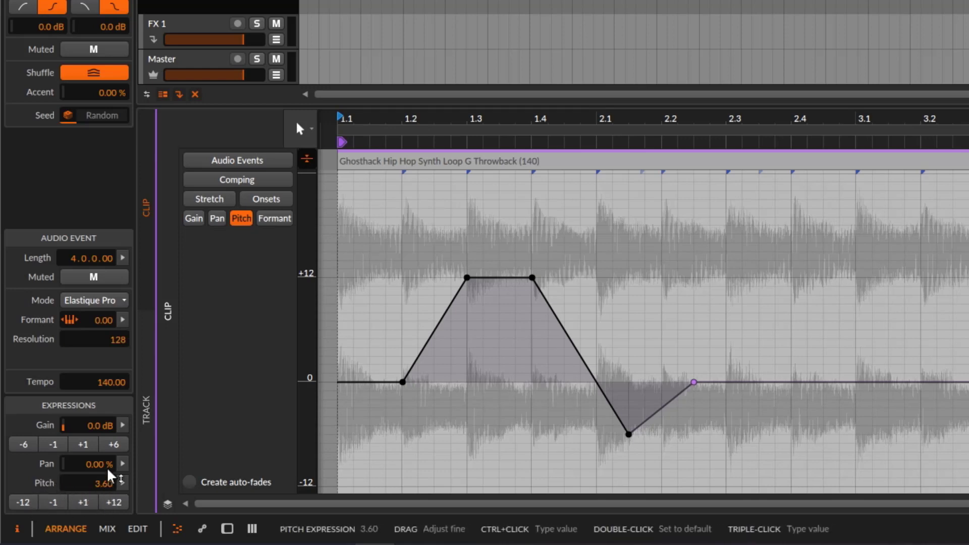
Step: Adjust the audio event's pitch expression to 3.34 and raise it by four semitones to 7.34
mouse_move(112, 489)
mouse_down()
mouse_move(112, 441)
mouse_move(112, 520)
mouse_move(112, 479)
mouse_up()
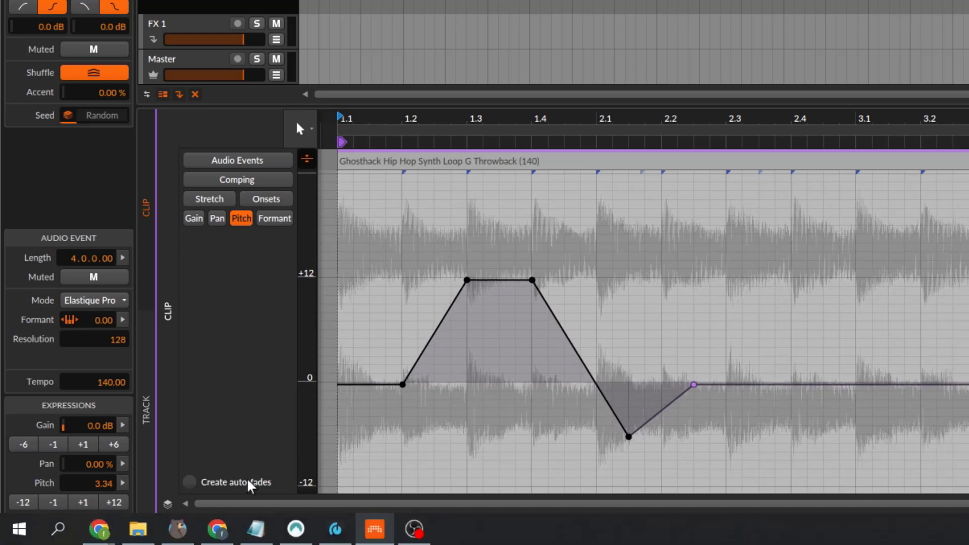
click(82, 502)
click(82, 503)
click(82, 503)
click(82, 503)
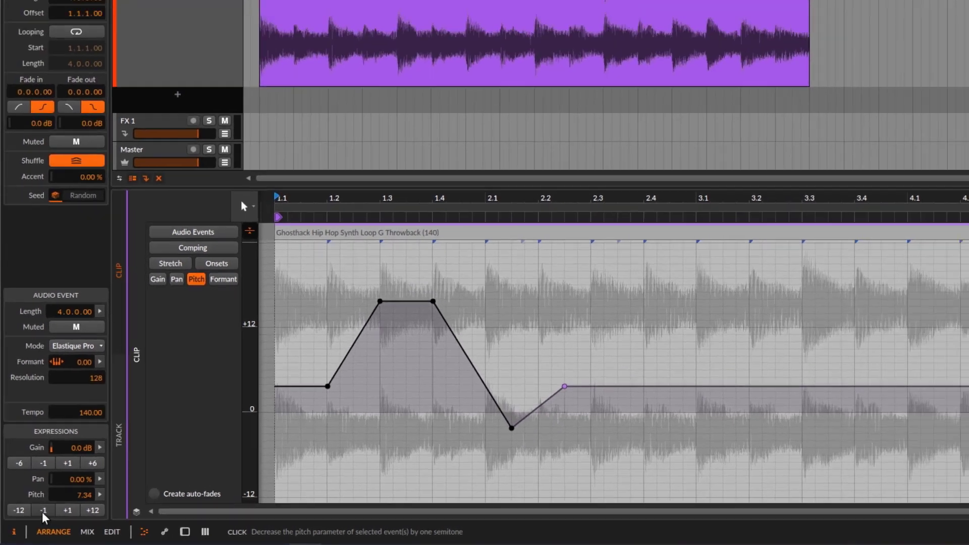
Step: Lower the whole pitch envelope by seven semitones, and raise its first four points until the plateau sits at +12
click(43, 512)
click(43, 512)
click(43, 513)
click(43, 512)
click(43, 512)
click(43, 512)
click(43, 512)
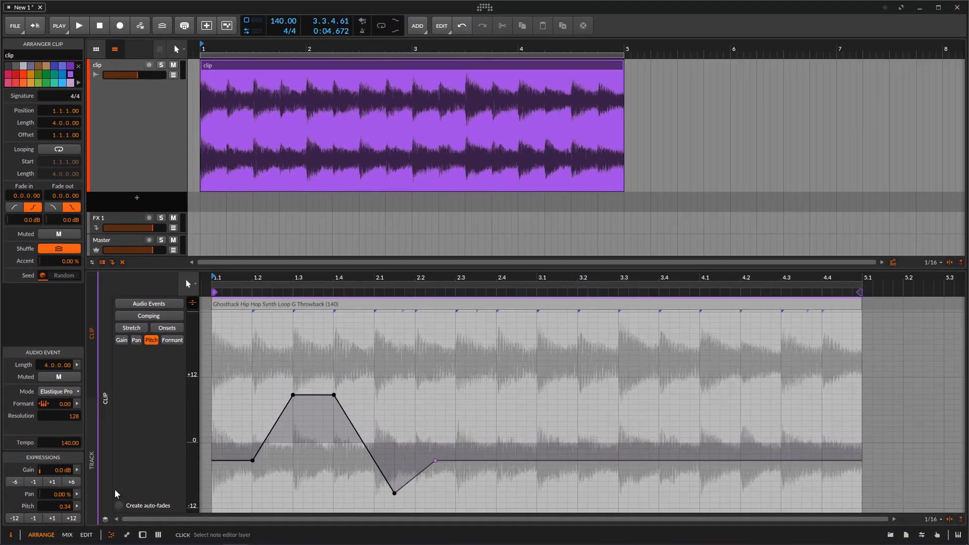
click(296, 398)
drag(296, 398, 297, 379)
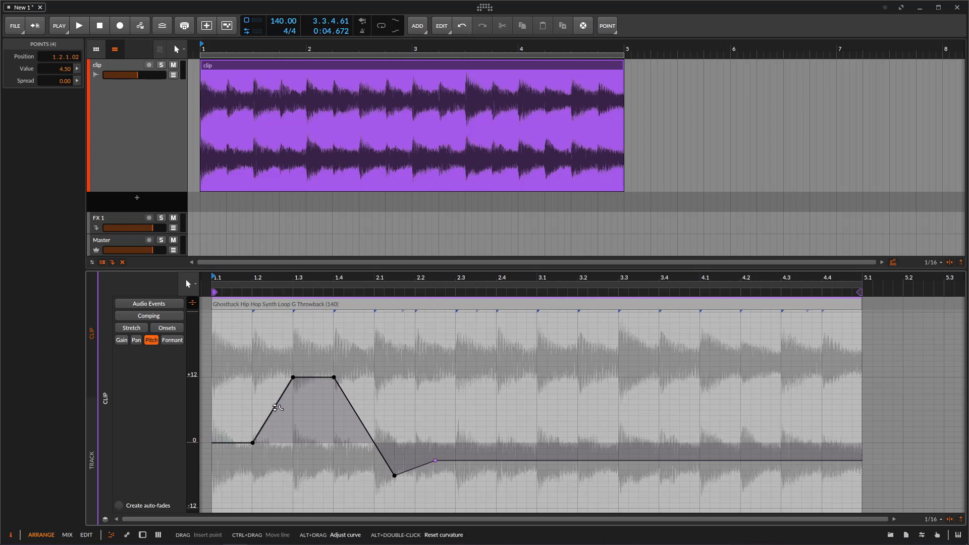
Step: Bend the sloping segments before and after the pitch plateau and beyond the dip into smooth curves, and play back the clip
click(263, 417)
drag(273, 412, 276, 433)
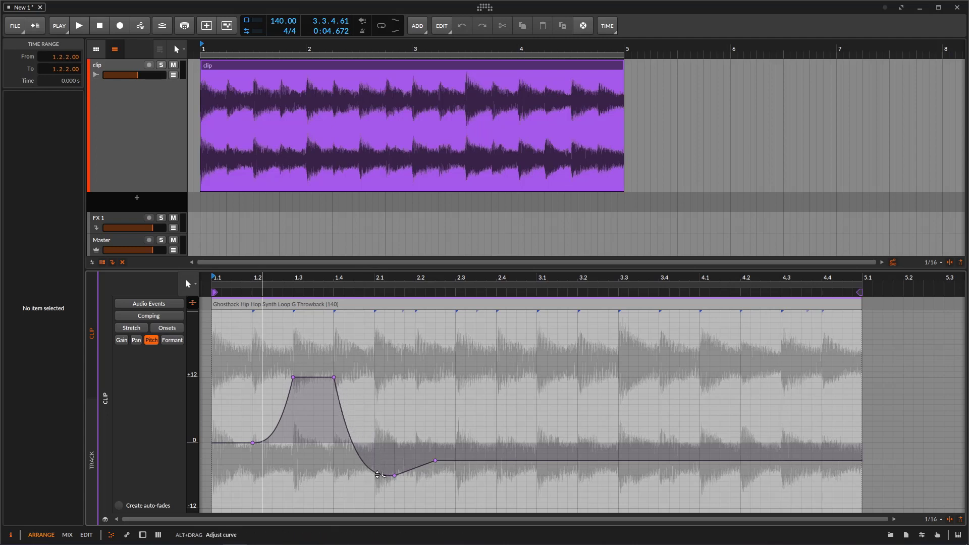
drag(378, 474, 378, 469)
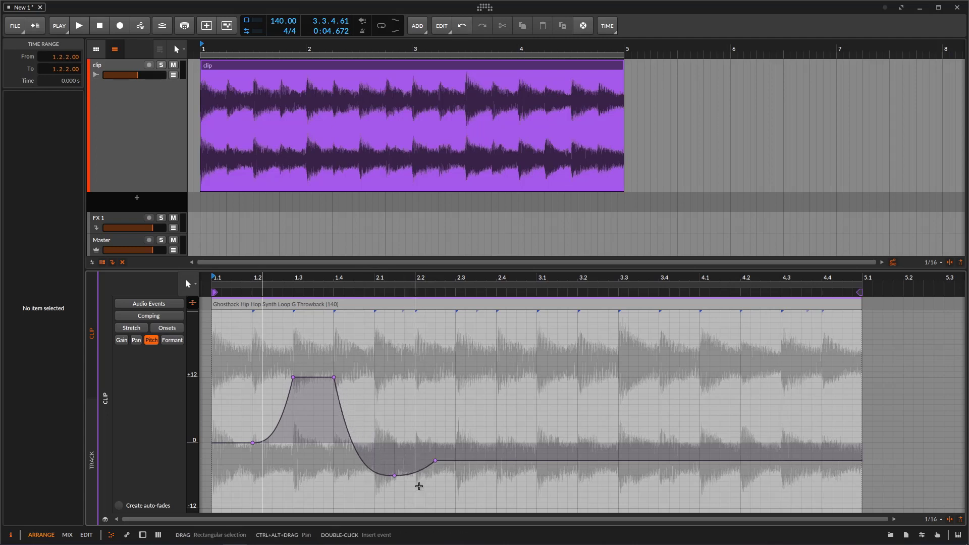
key(space)
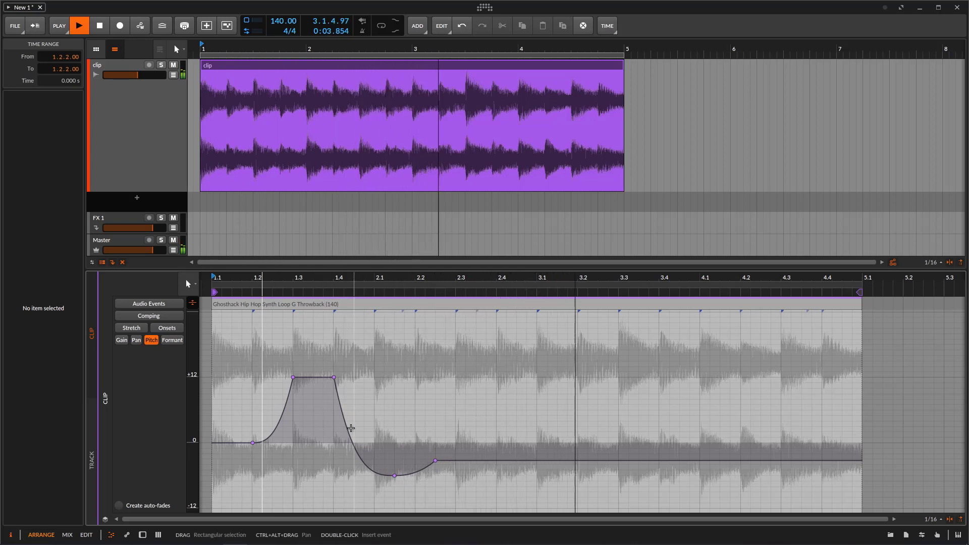
key(space)
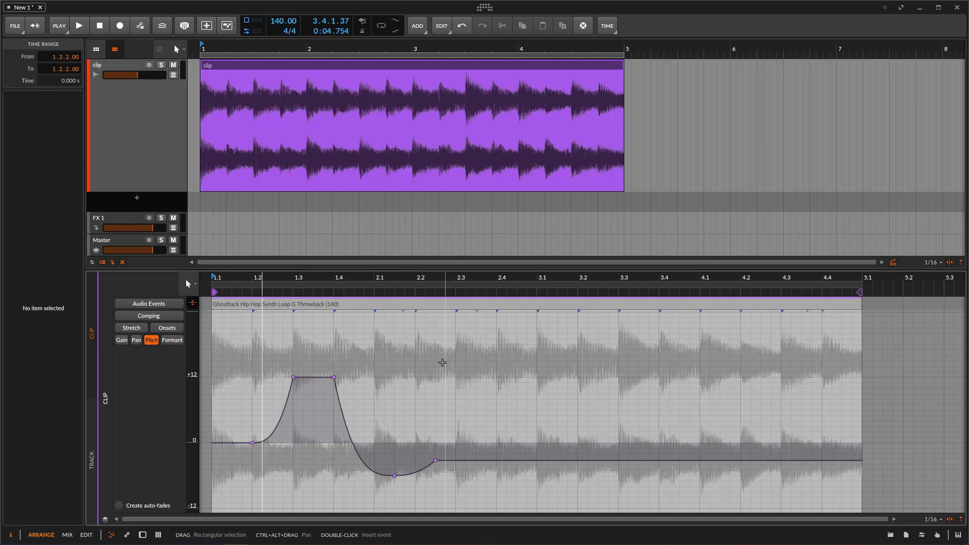
Step: Select all five pitch points, raise them together by 7 semitones, and lower them back to the starting pitch
drag(429, 360, 199, 506)
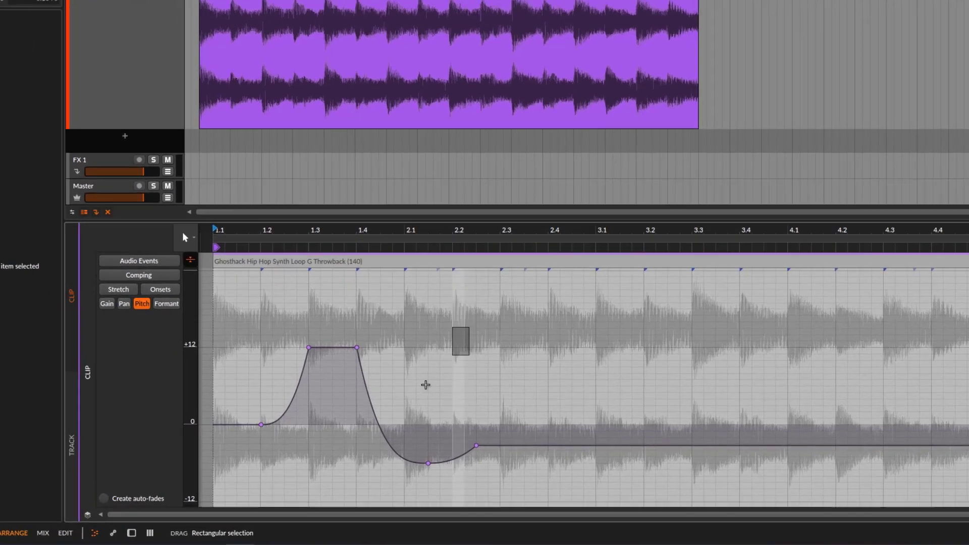
drag(686, 286, 199, 458)
click(373, 286)
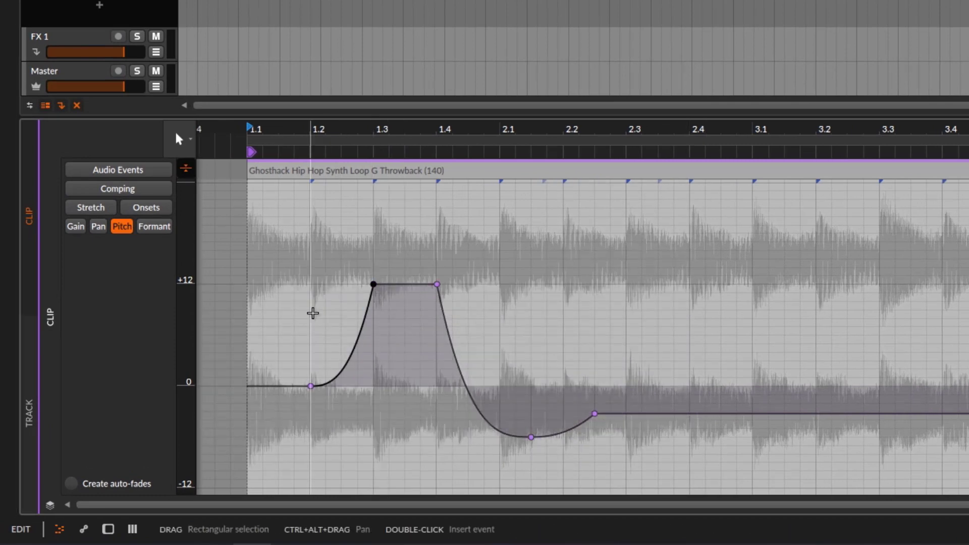
click(311, 386)
drag(719, 267, 268, 434)
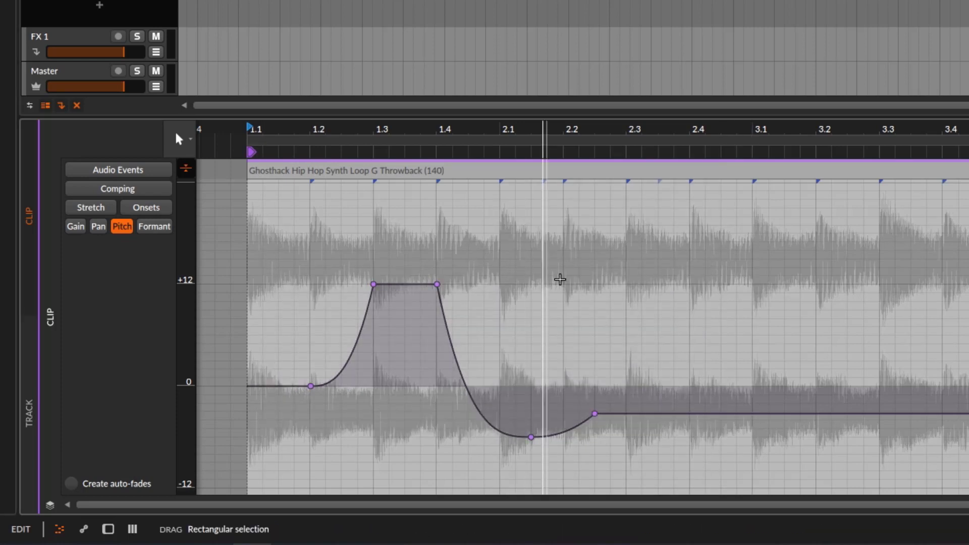
drag(667, 257, 218, 450)
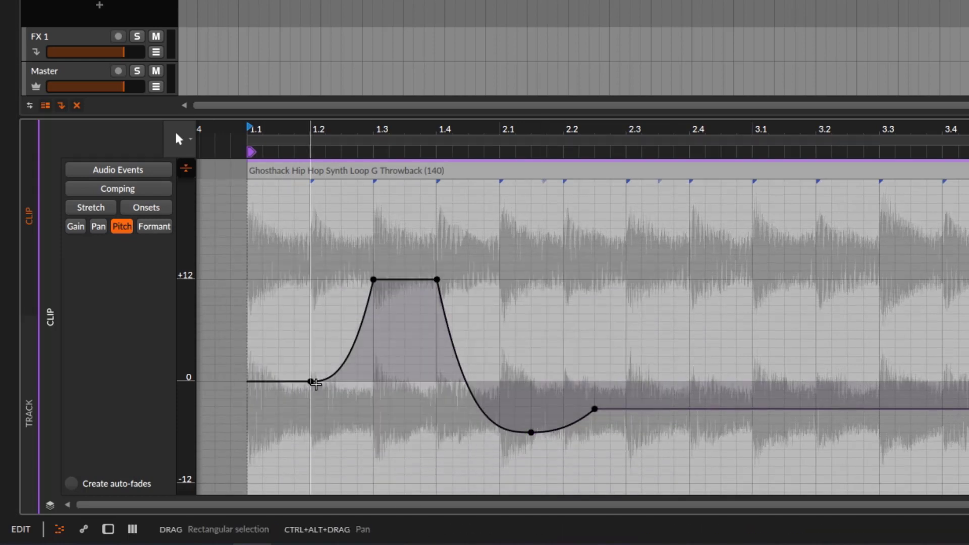
drag(310, 382, 311, 321)
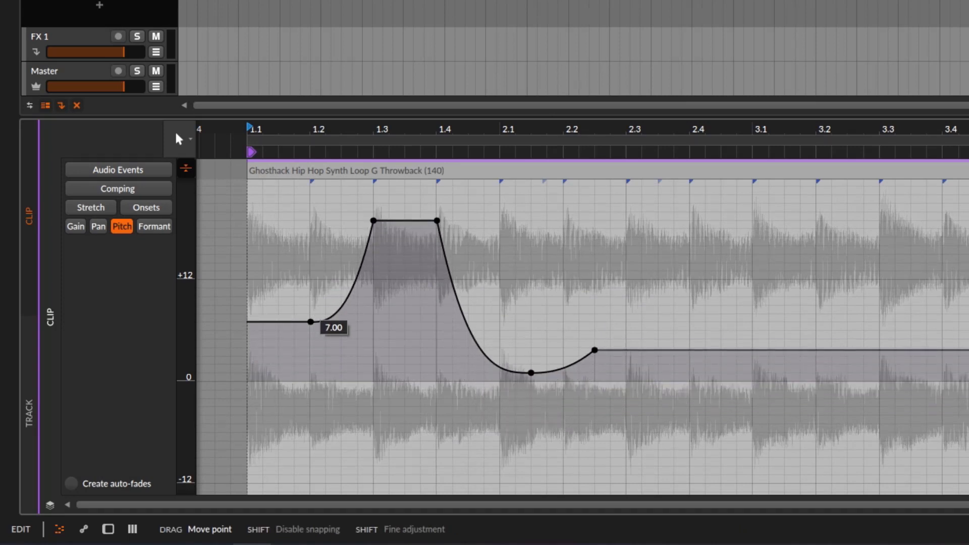
drag(311, 322, 309, 380)
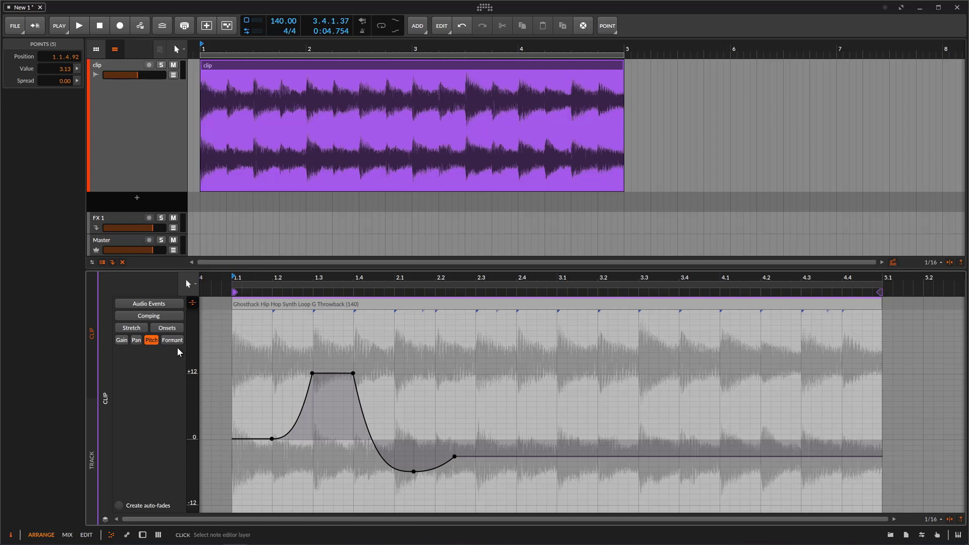
Step: Delete all points of the pitch envelope, and show the Formant expression for the selected audio event
drag(578, 347, 189, 494)
key(Delete)
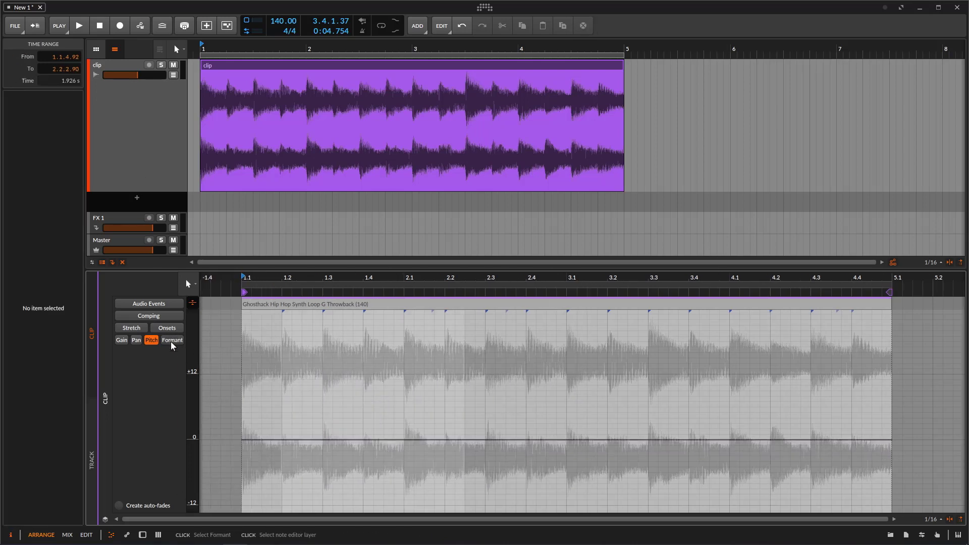
click(316, 306)
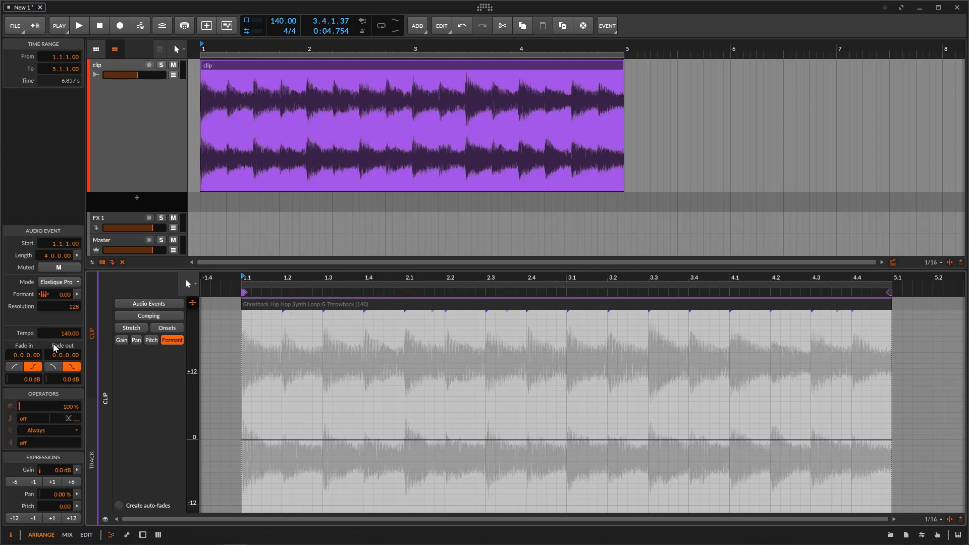
Step: Select the arranger clip, look over the available stretching modes, and keep Elastique Pro for the audio event
click(328, 65)
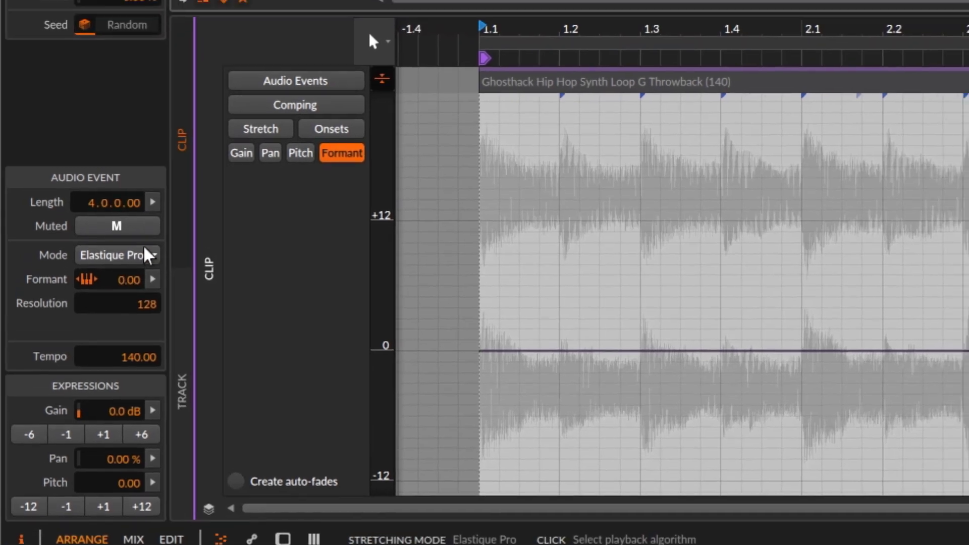
click(149, 229)
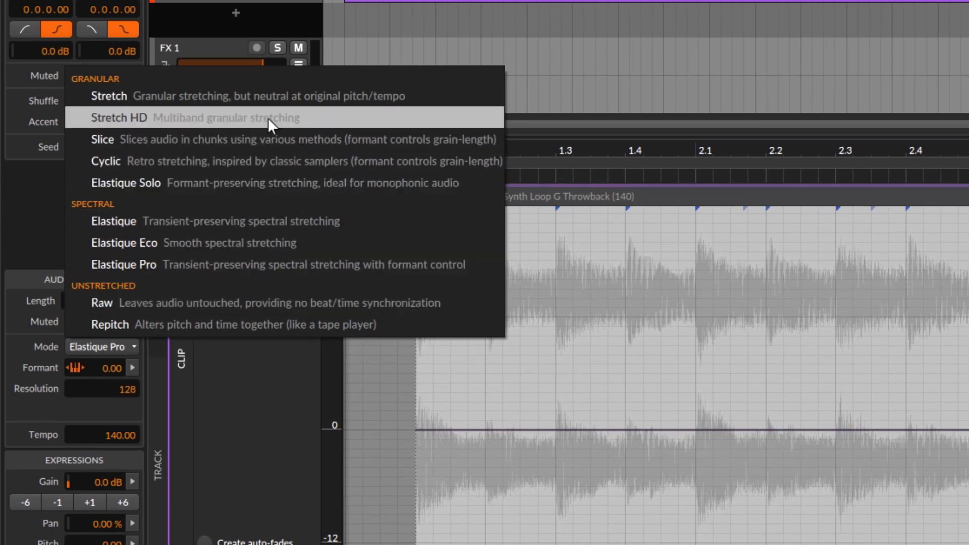
click(377, 261)
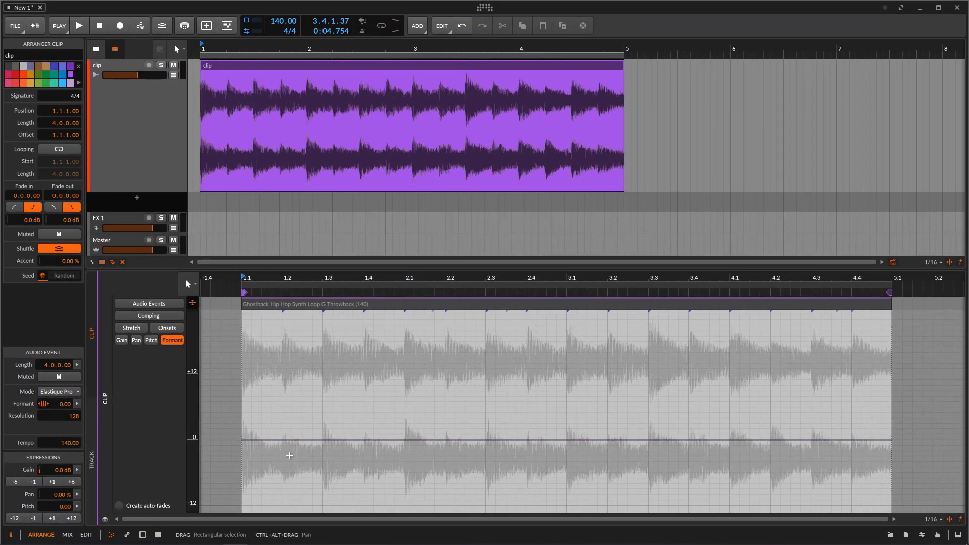
Step: Draw a formant envelope starting at 0 on 1.2, with peaks above +12 at 1.4 and after 2.3, a dip at 2.2, and a return to 0
click(274, 441)
click(346, 429)
click(282, 439)
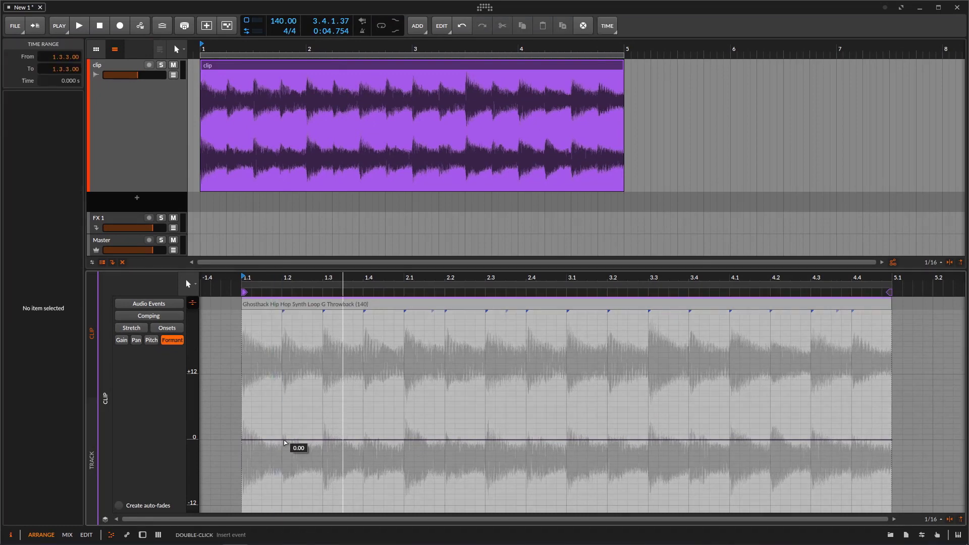
drag(343, 440, 323, 369)
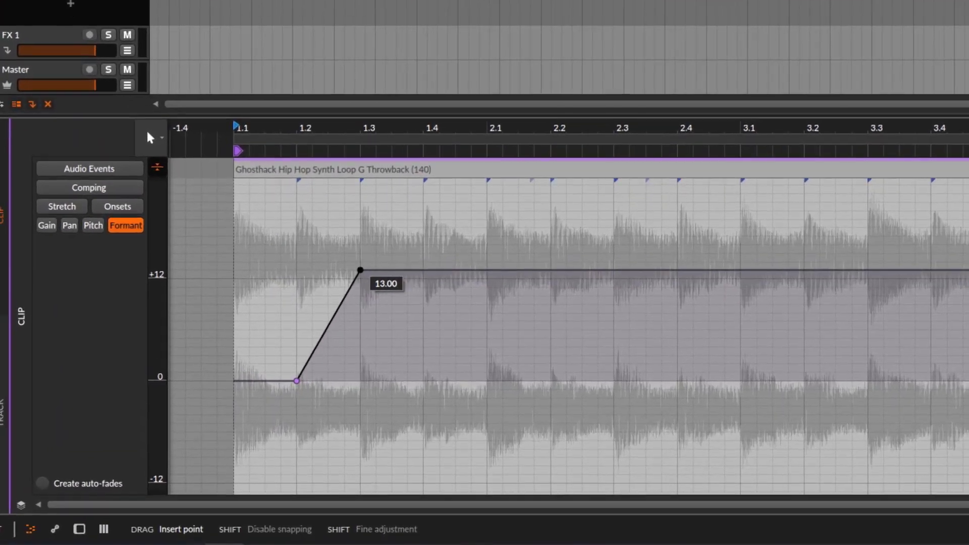
drag(360, 270, 674, 384)
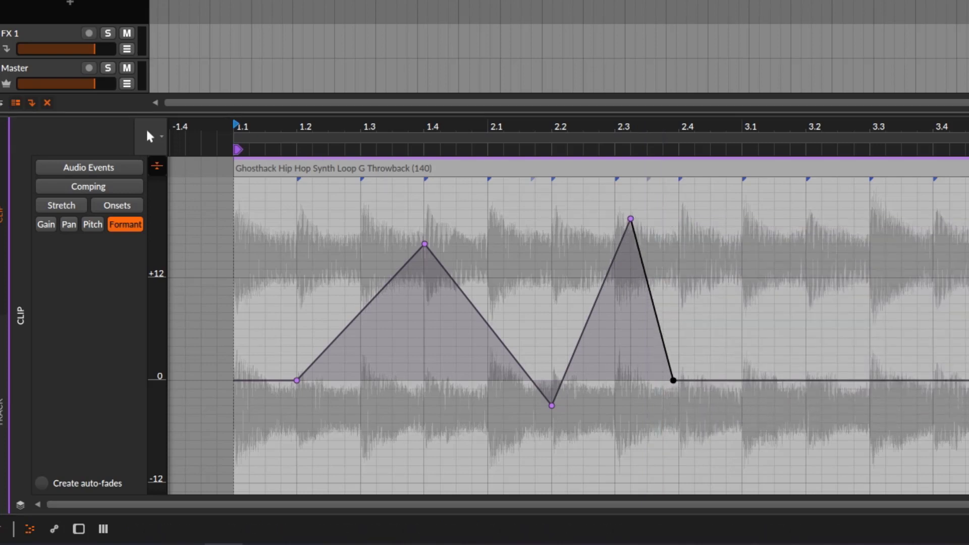
Step: Play back the formant envelope, and move its last point just past 3.2, slightly above 0
key(space)
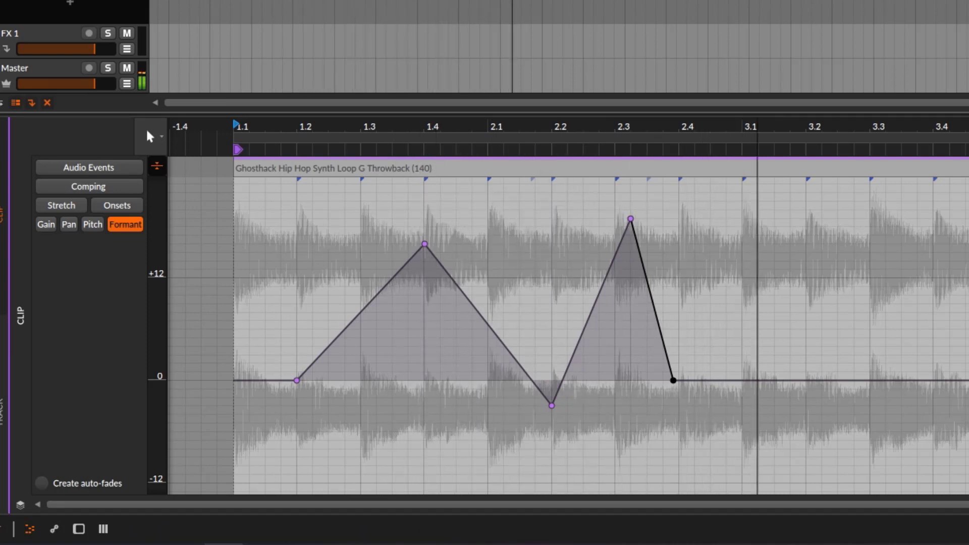
key(space)
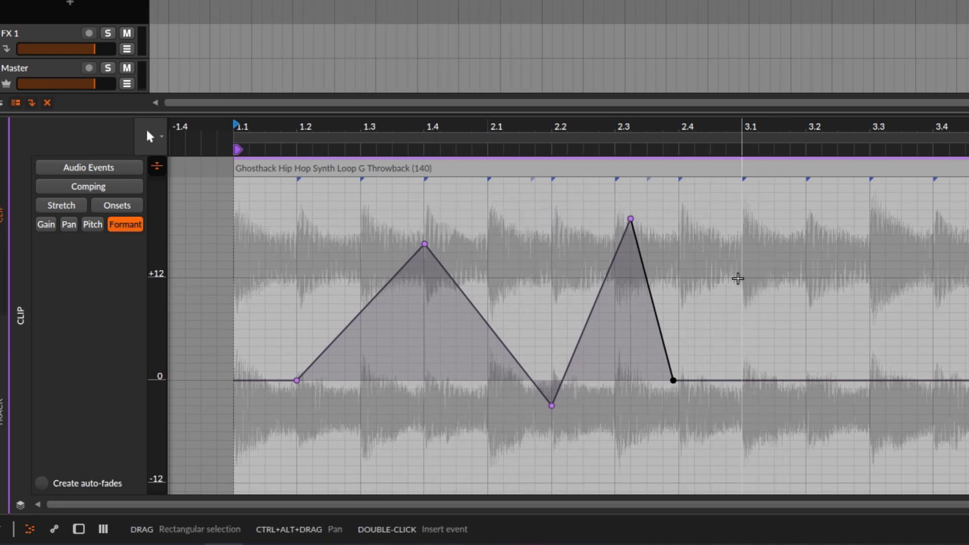
drag(674, 379, 822, 380)
key(space)
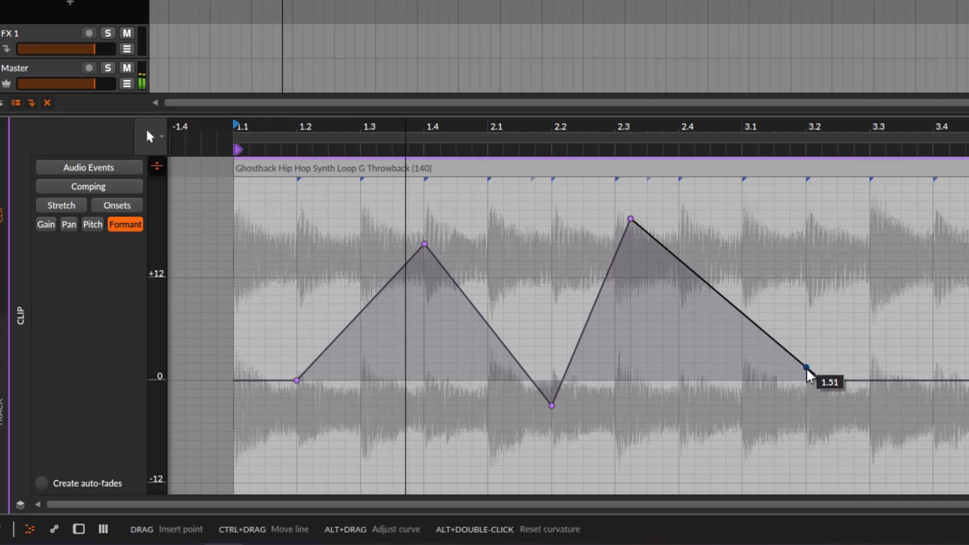
mouse_move(822, 380)
mouse_down()
mouse_move(837, 311)
mouse_move(821, 278)
mouse_move(822, 389)
mouse_move(822, 372)
mouse_up()
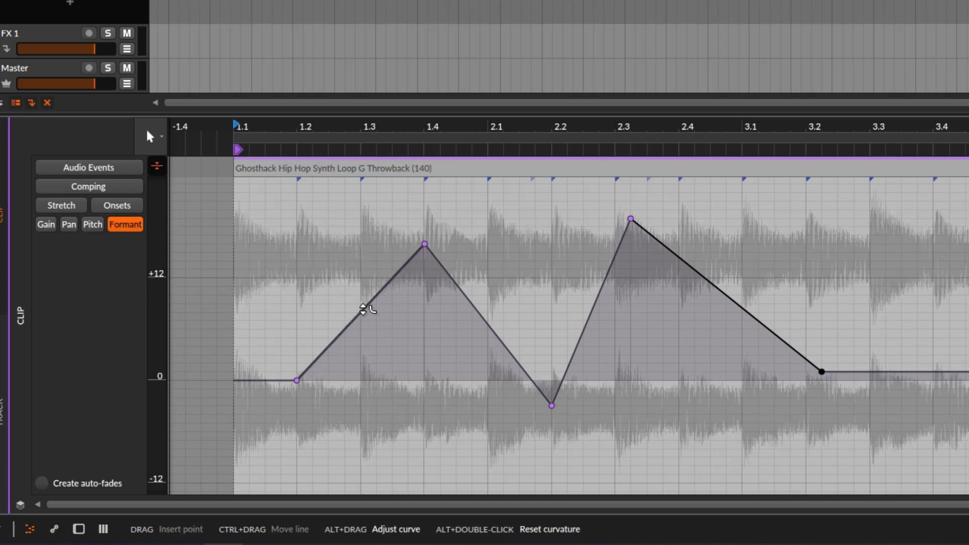
Step: Bend the two rising segments and the final falling segment of the formant envelope into inward-sagging curves during playback
drag(364, 307, 363, 338)
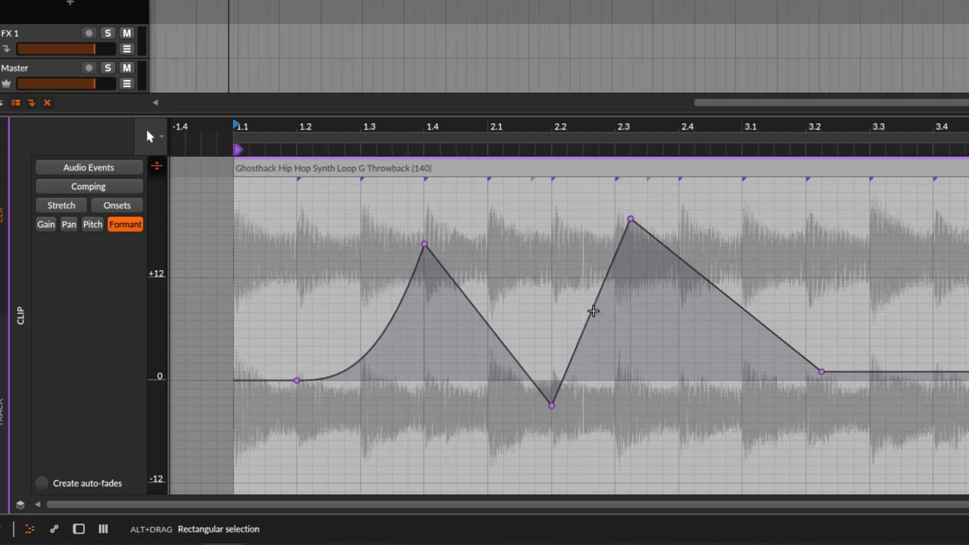
click(610, 328)
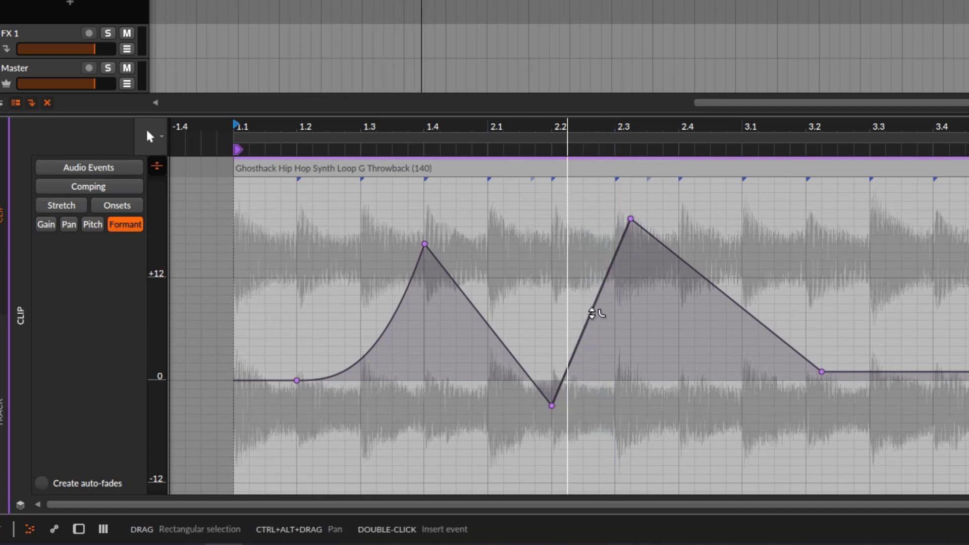
drag(592, 313, 592, 348)
drag(732, 301, 732, 336)
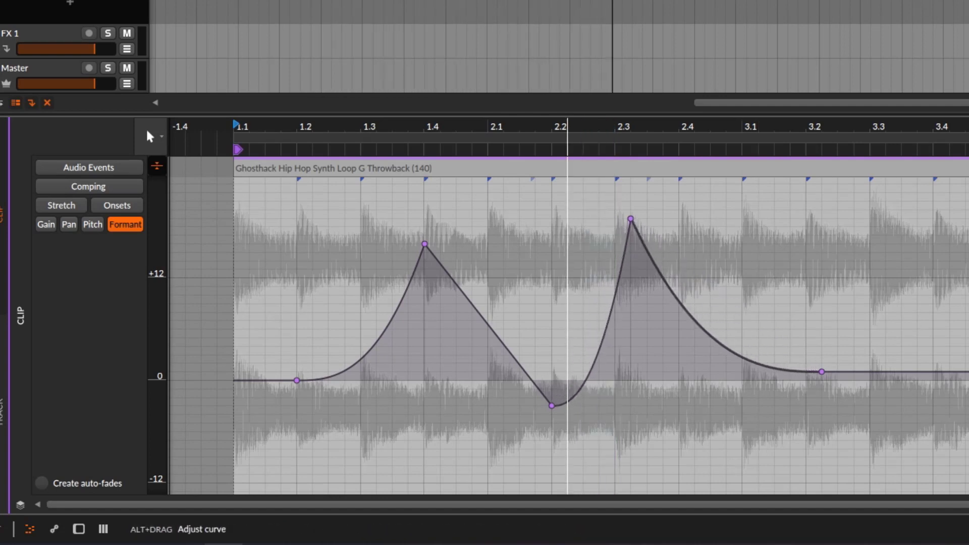
key(space)
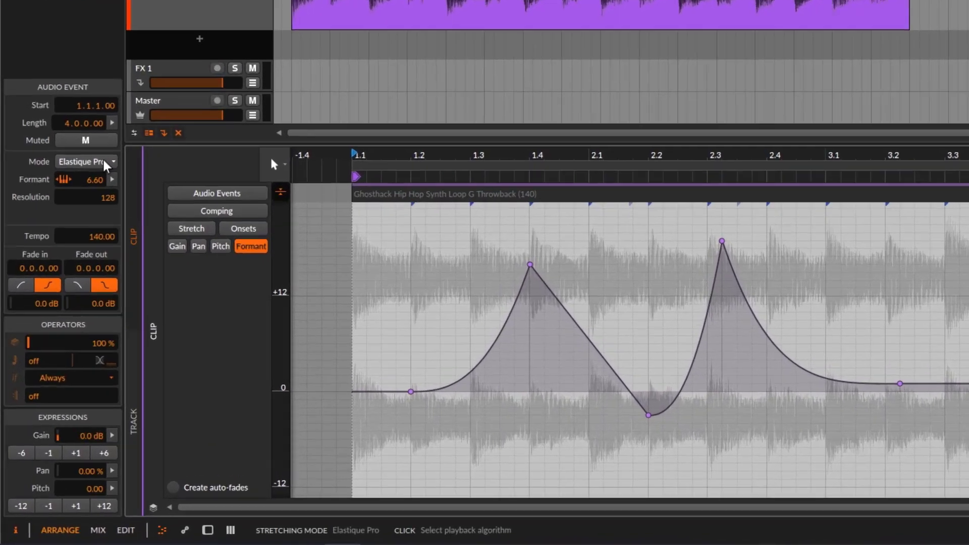
Step: Switch the audio event's stretching mode to Cyclic, and play back the formant envelope
click(61, 281)
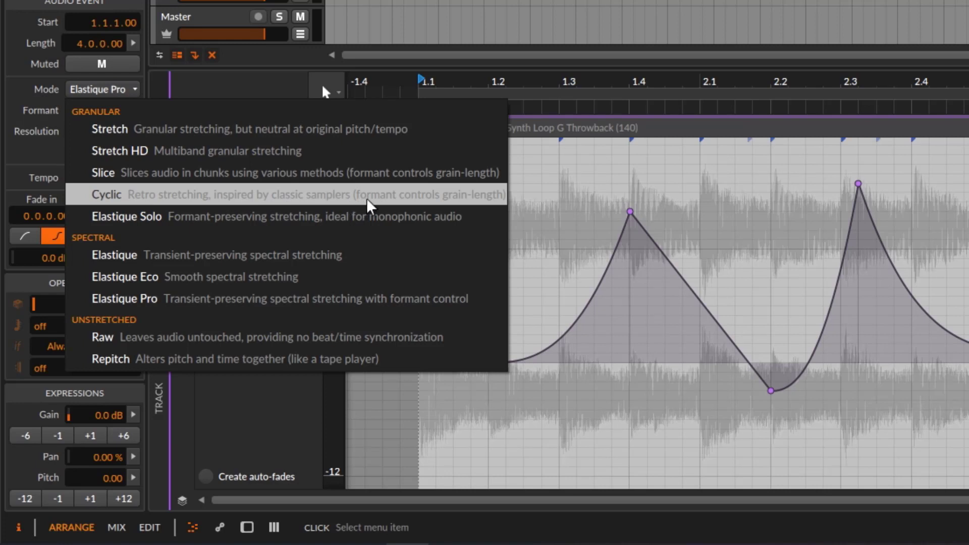
click(469, 204)
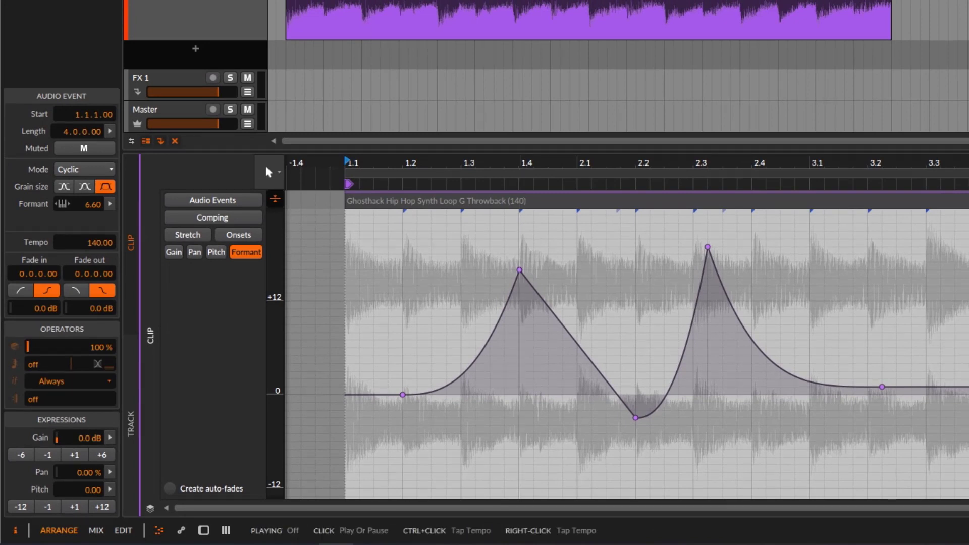
key(space)
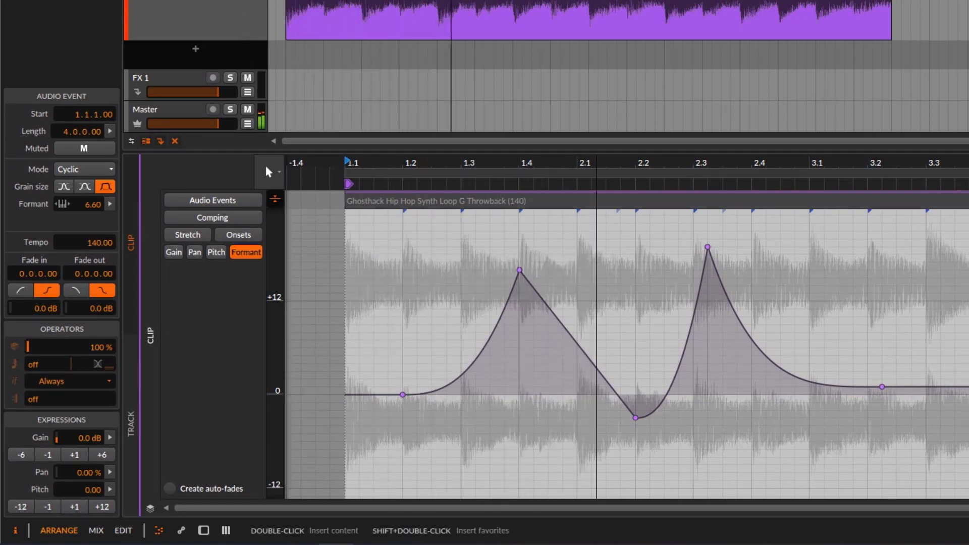
key(space)
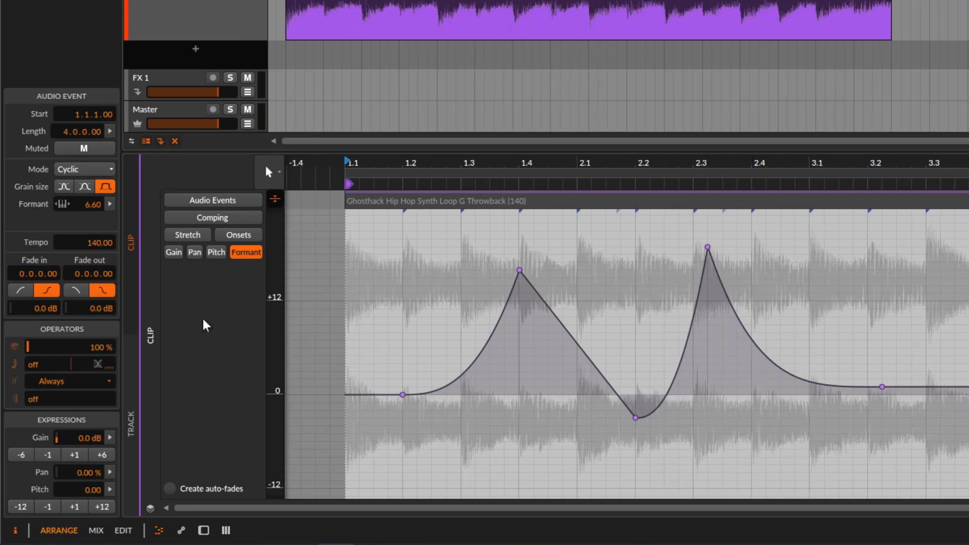
Step: Switch the audio event's stretching mode to Stretch, and play back the clip with the formant points selected
click(99, 169)
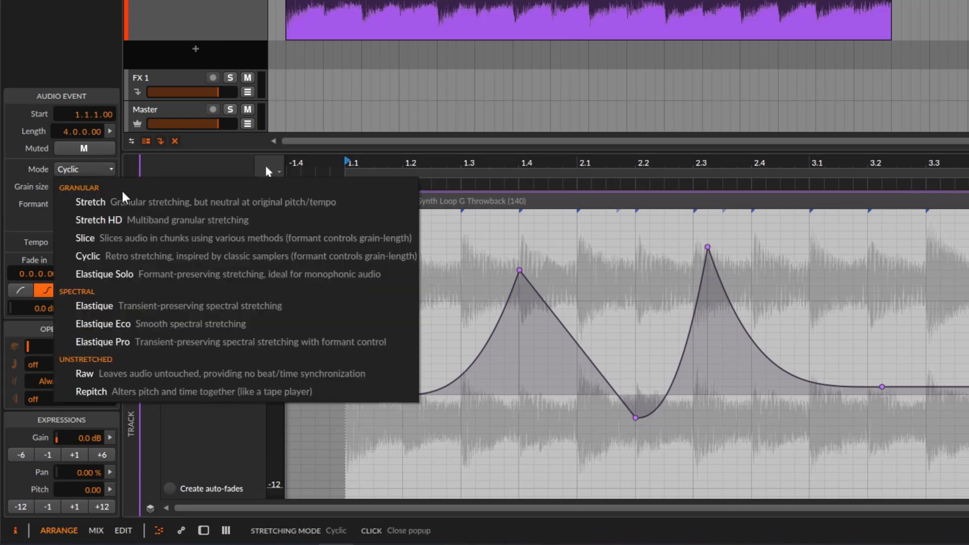
click(204, 205)
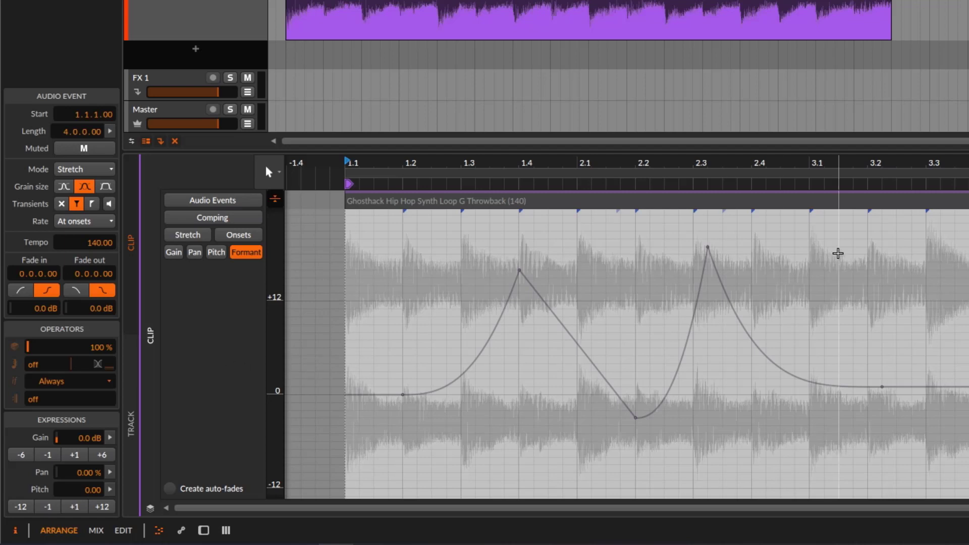
drag(845, 241, 363, 450)
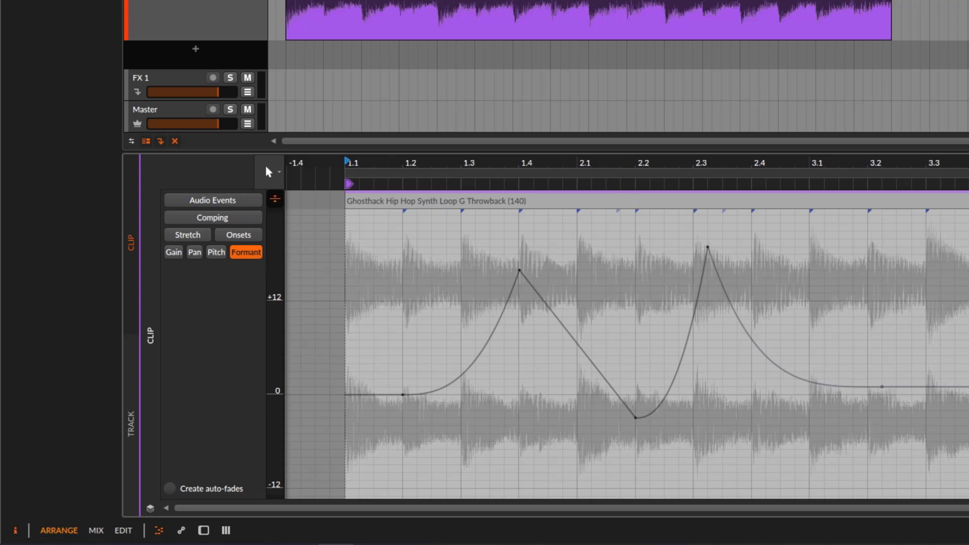
key(space)
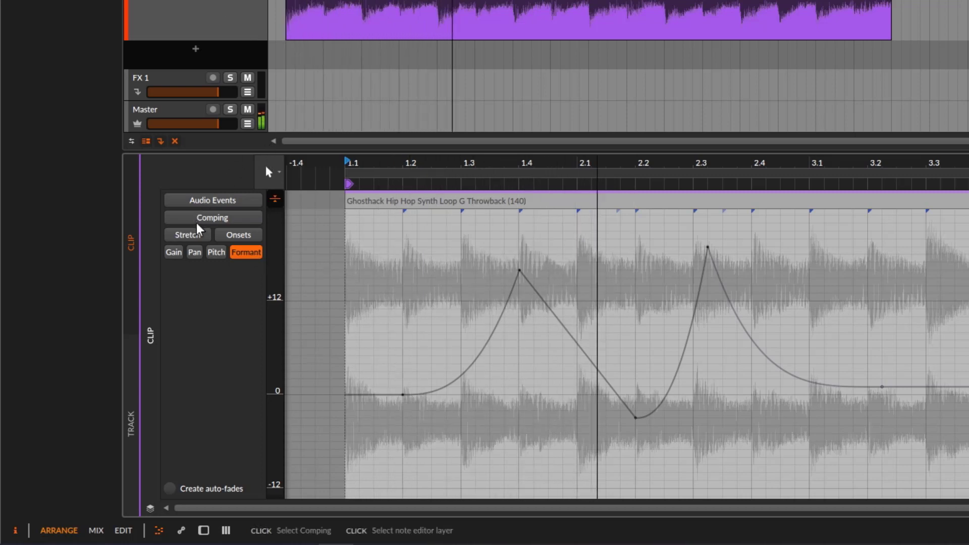
key(space)
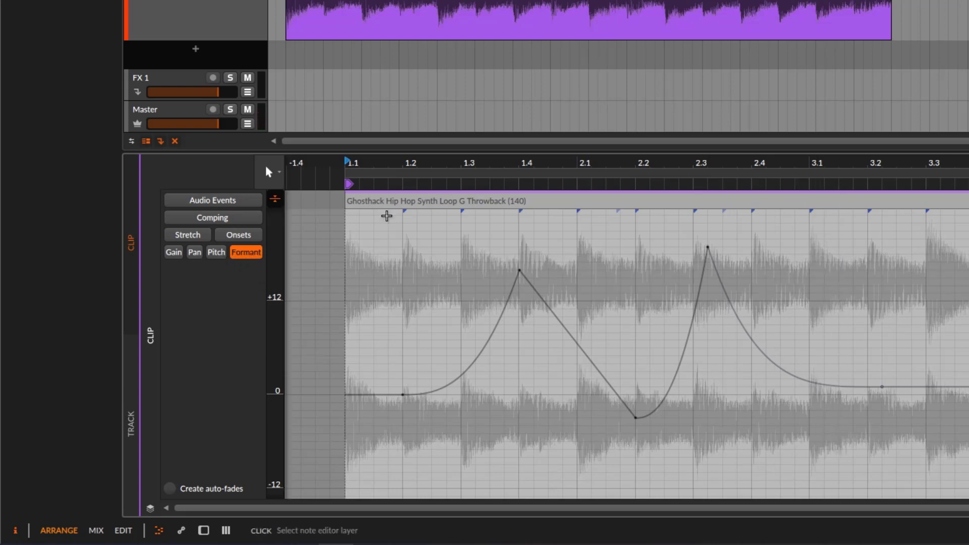
Step: Set the audio event's stretching mode to Elastique Pro, and lower its Formant value to 3.75
click(386, 214)
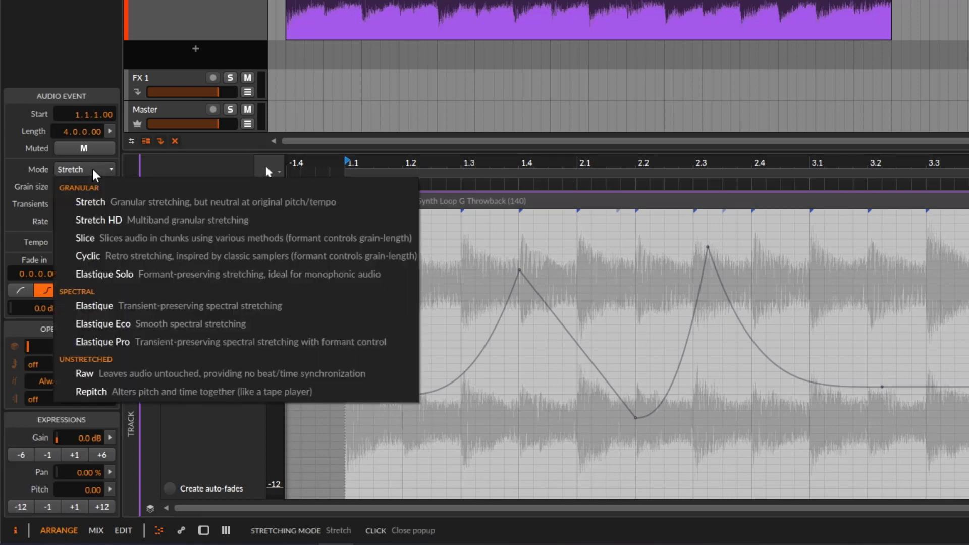
click(84, 169)
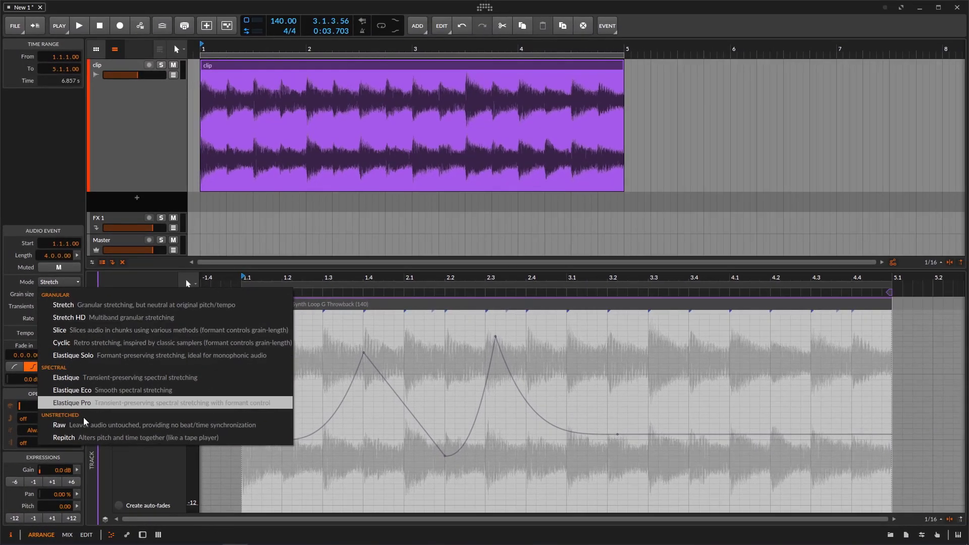
click(141, 404)
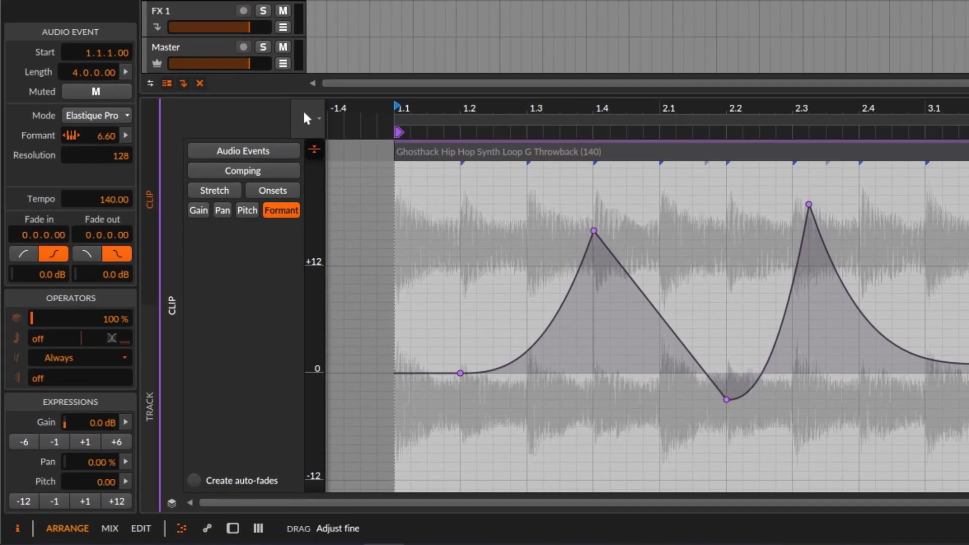
drag(106, 135, 106, 202)
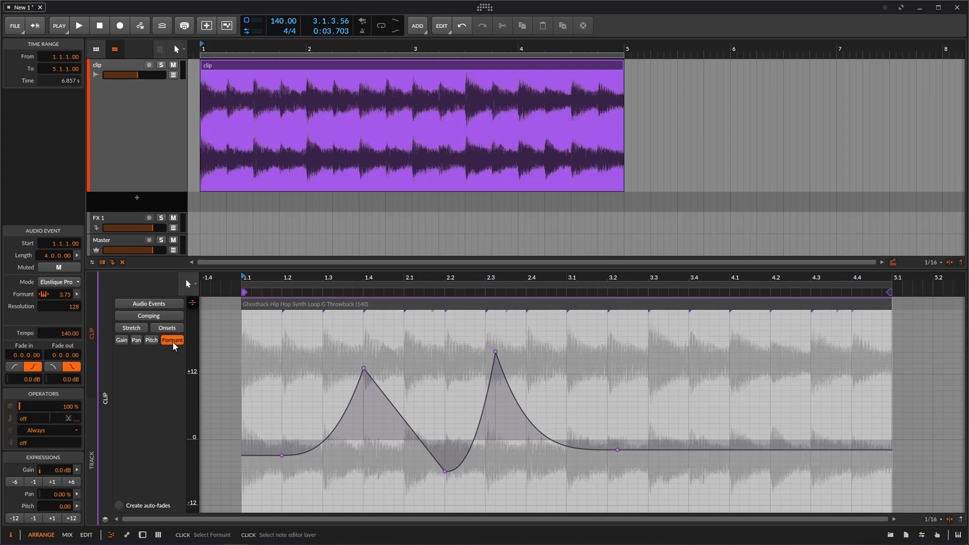
Step: Open the extra setting of the Formant value, and select the clip in the arranger
click(77, 294)
click(189, 110)
click(230, 63)
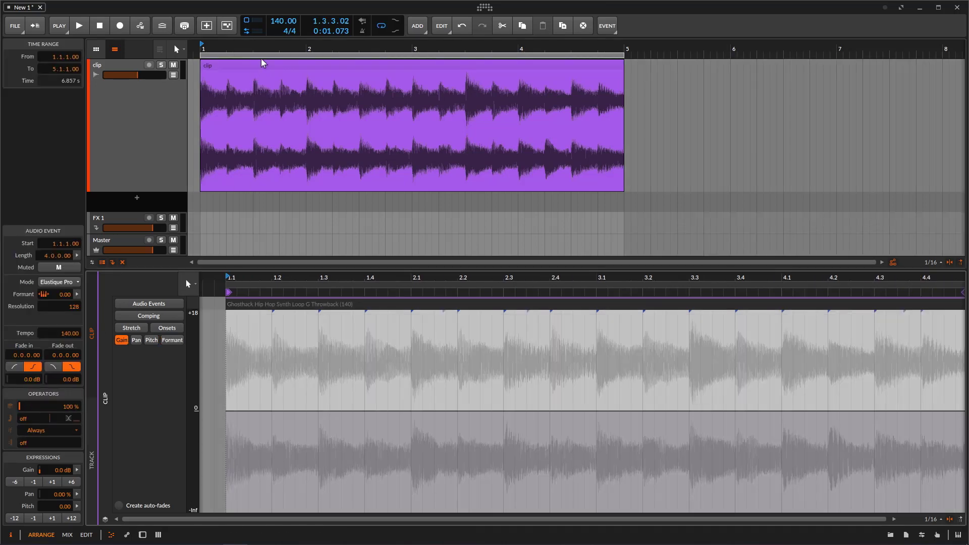
Step: Shorten the arranger clip to end at bar 3, match the loop region with a length of 2.0.0.00, and play it back
click(261, 67)
double_click(409, 134)
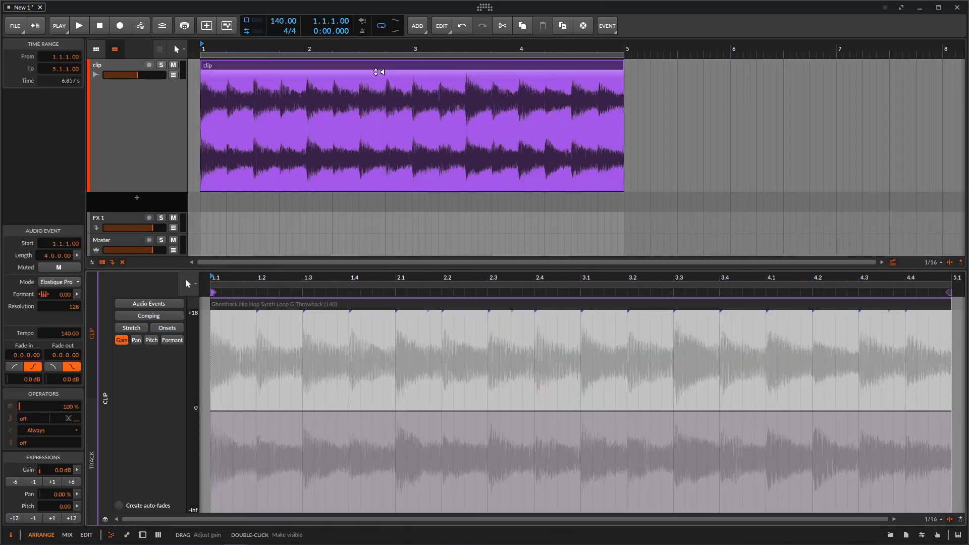
double_click(375, 71)
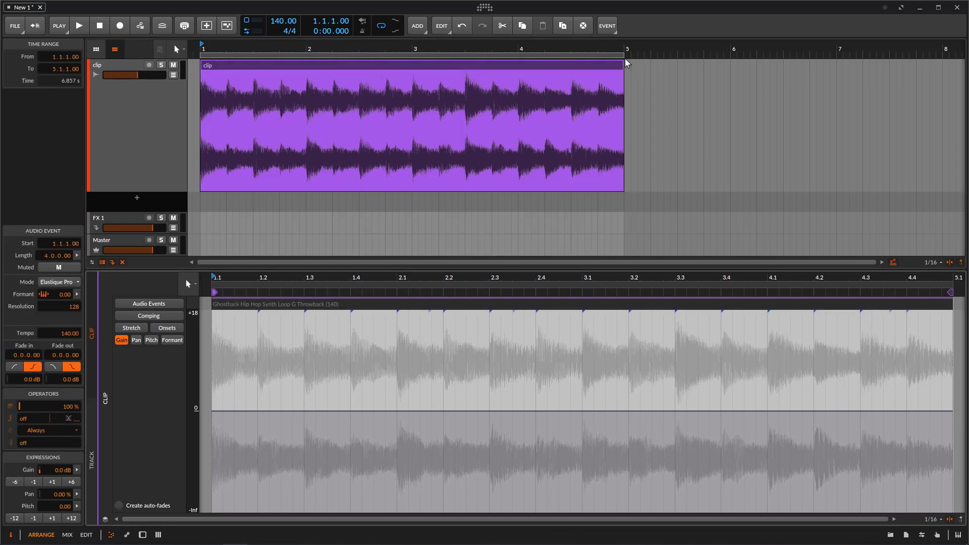
drag(622, 81, 412, 83)
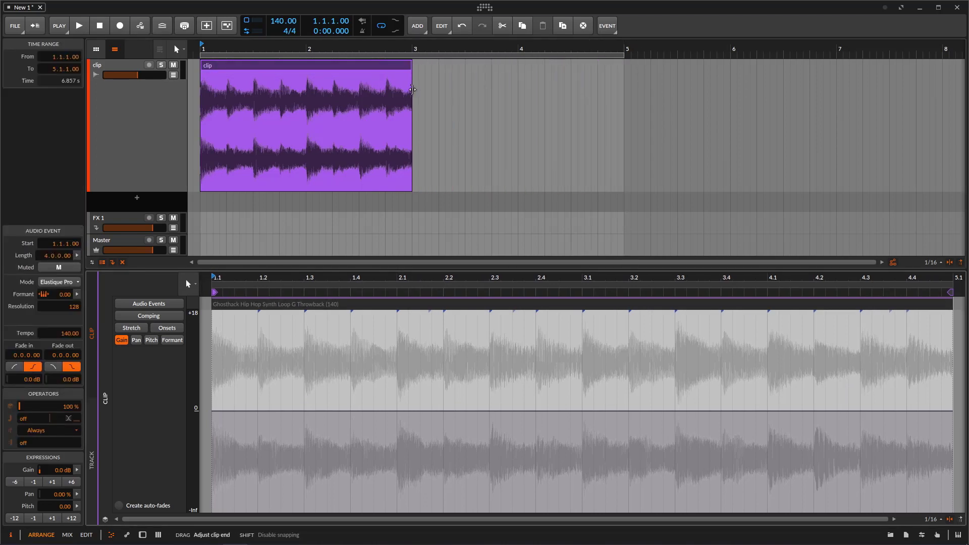
drag(622, 60, 411, 71)
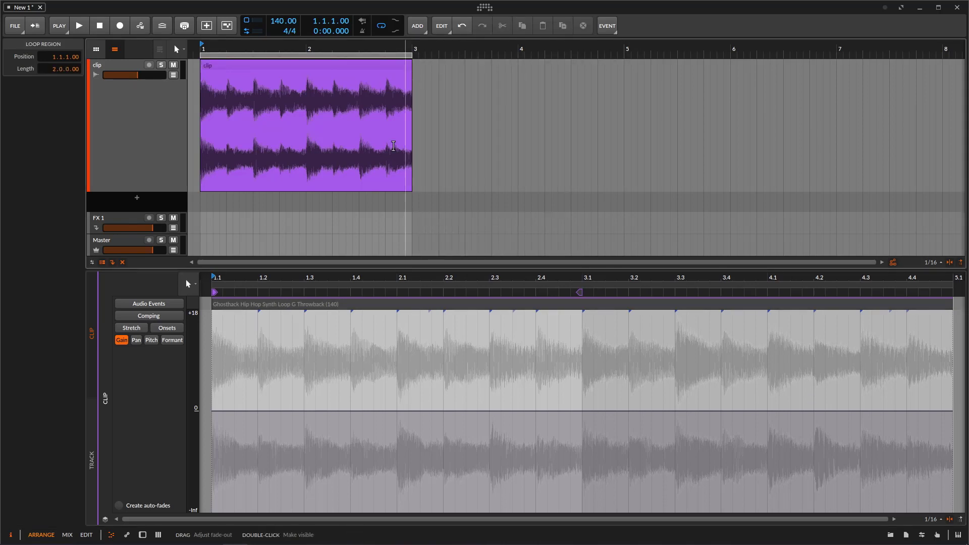
key(space)
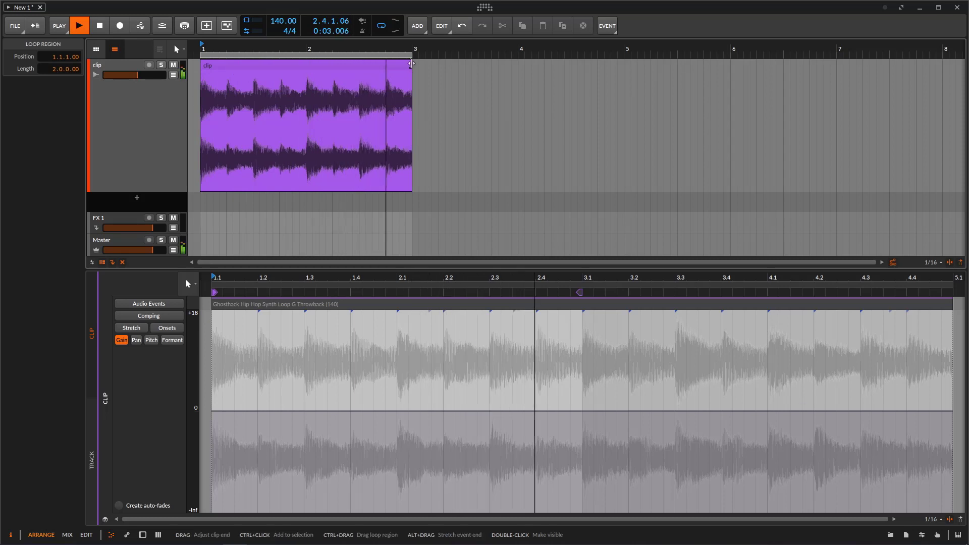
click(106, 26)
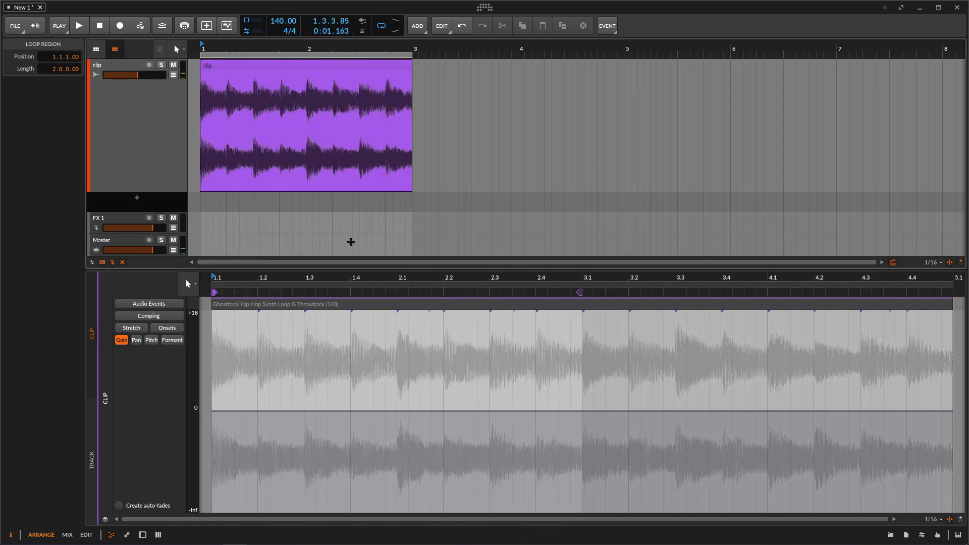
Step: Show the Pan expression, and add four near-centre points at 1.2, midway between 1.3 and 1.4, at 2.2, and just after 2.3
click(353, 306)
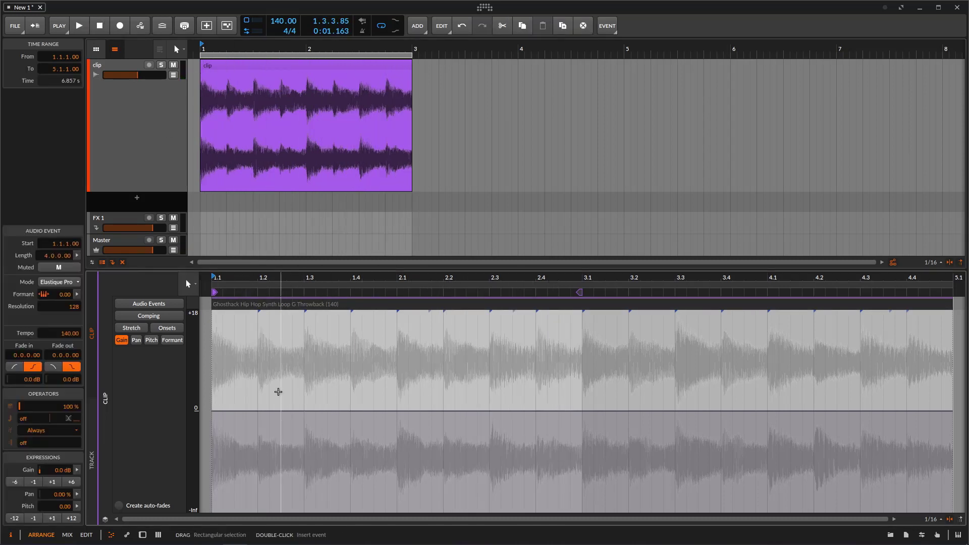
click(137, 340)
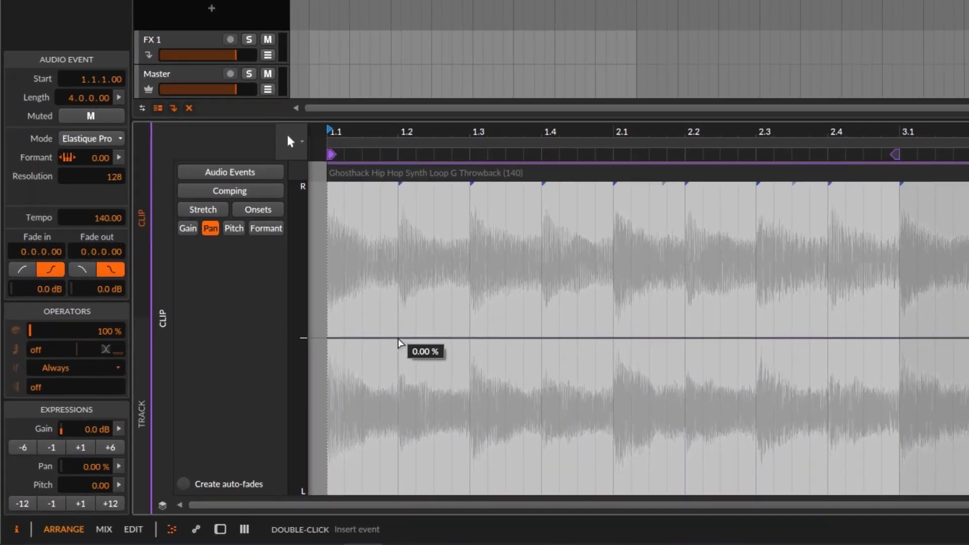
click(373, 351)
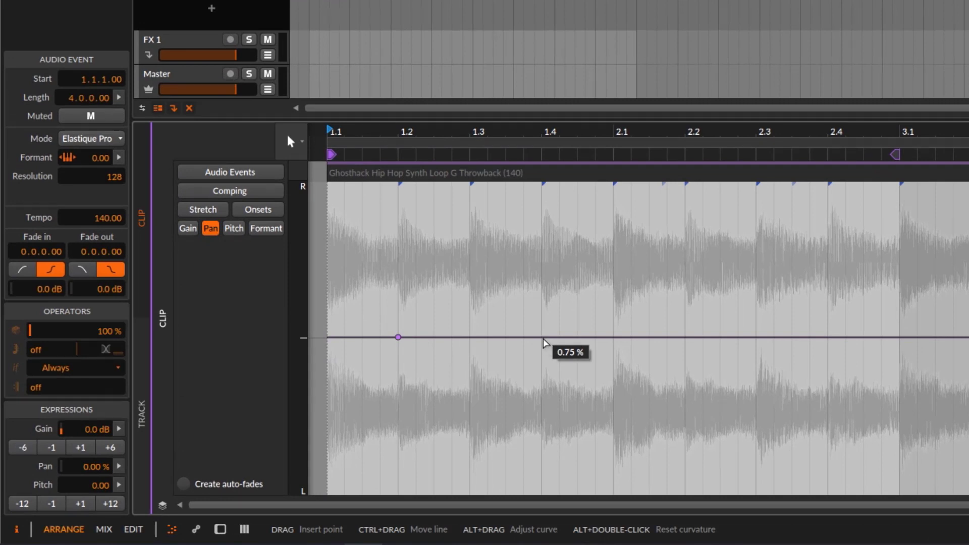
click(682, 337)
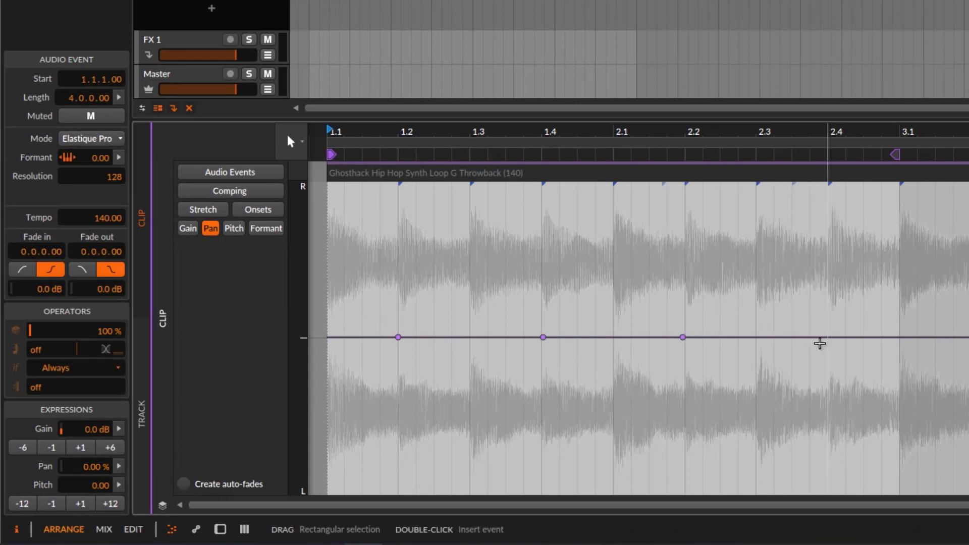
click(783, 337)
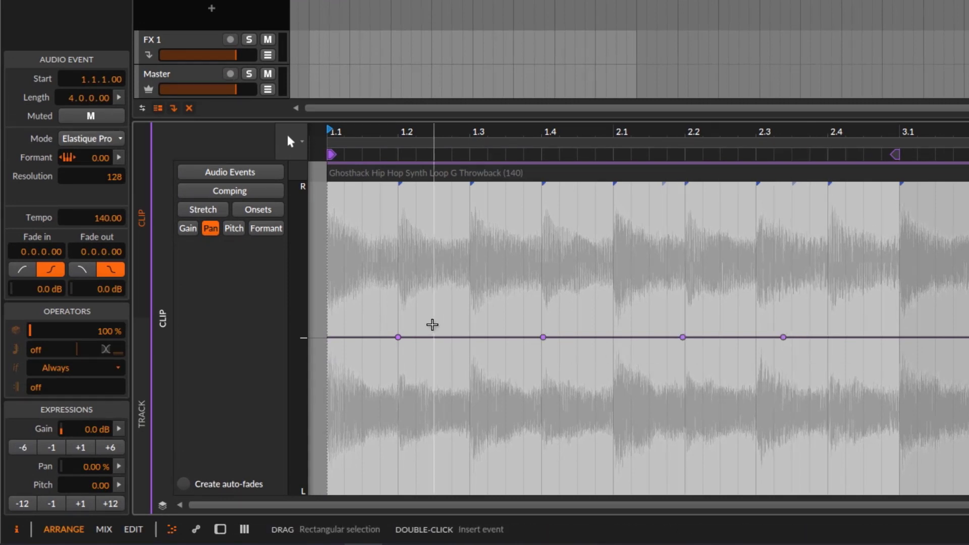
click(542, 337)
drag(542, 337, 505, 338)
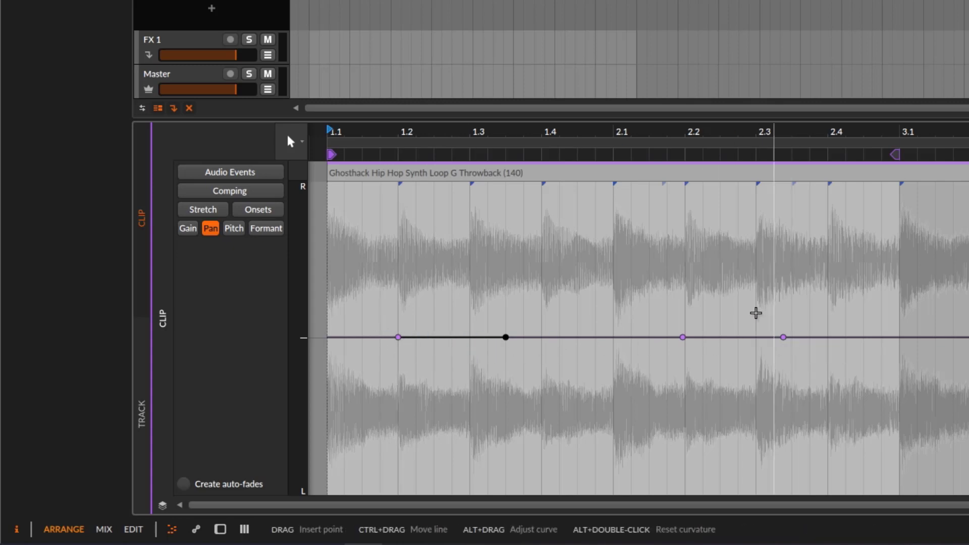
Step: Set the Pan spread of the audio event's points to 200 %, and play back the looped clip
click(472, 177)
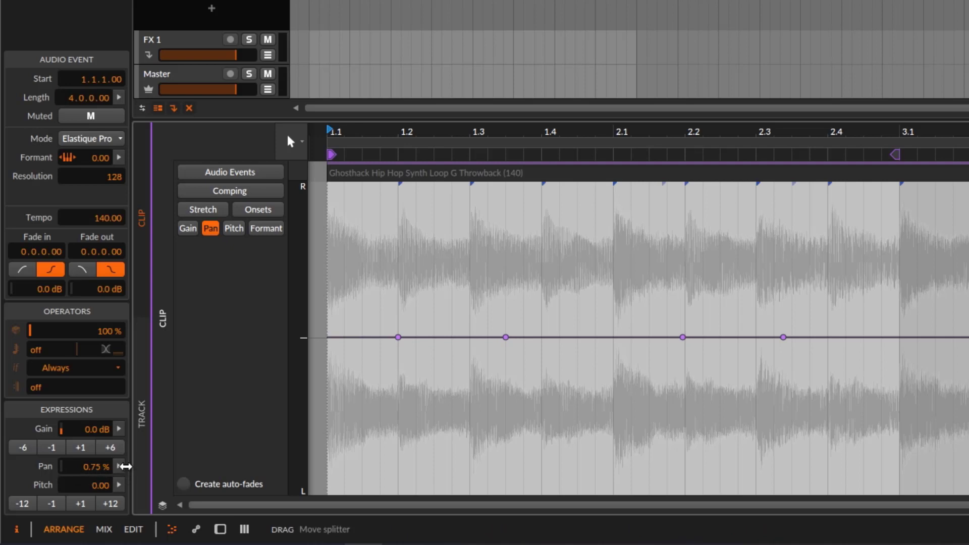
click(119, 467)
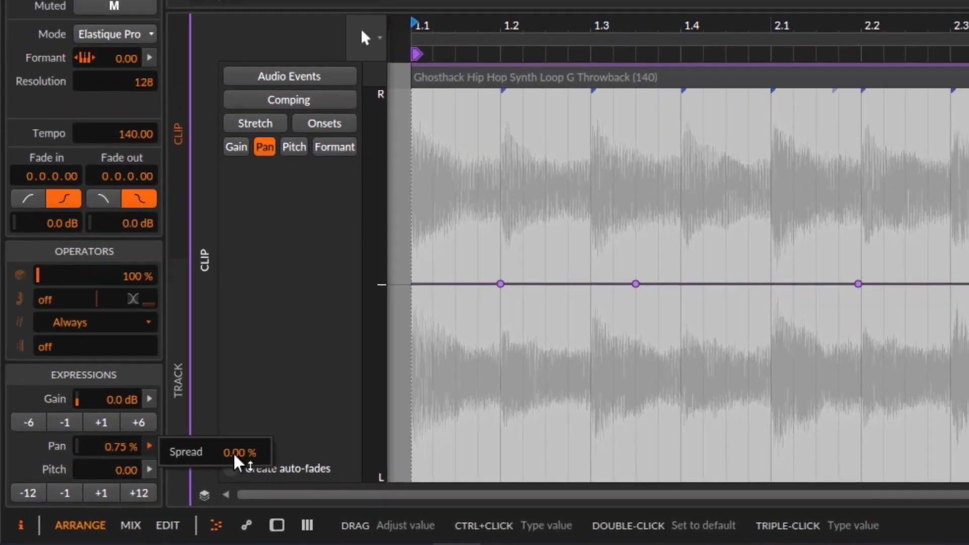
drag(233, 453, 233, 429)
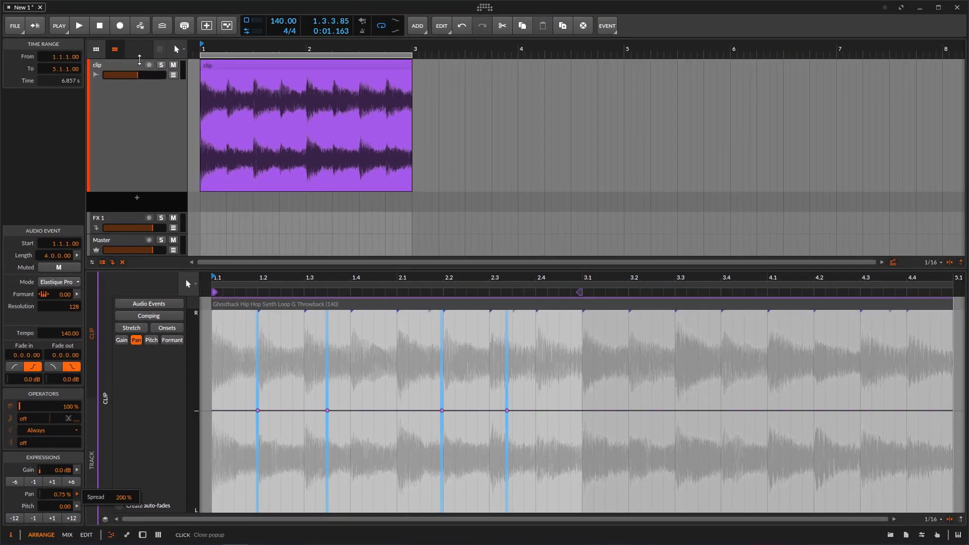
click(81, 26)
click(81, 25)
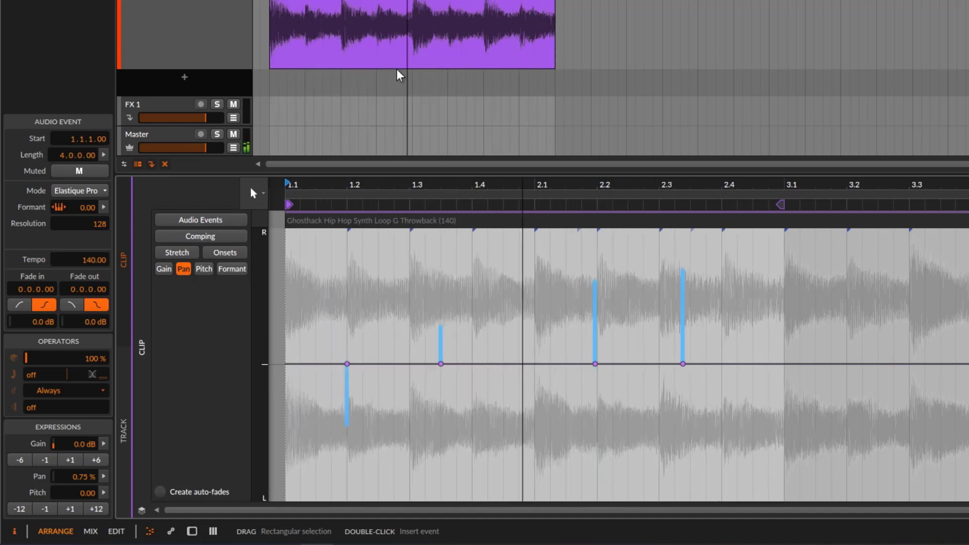
key(space)
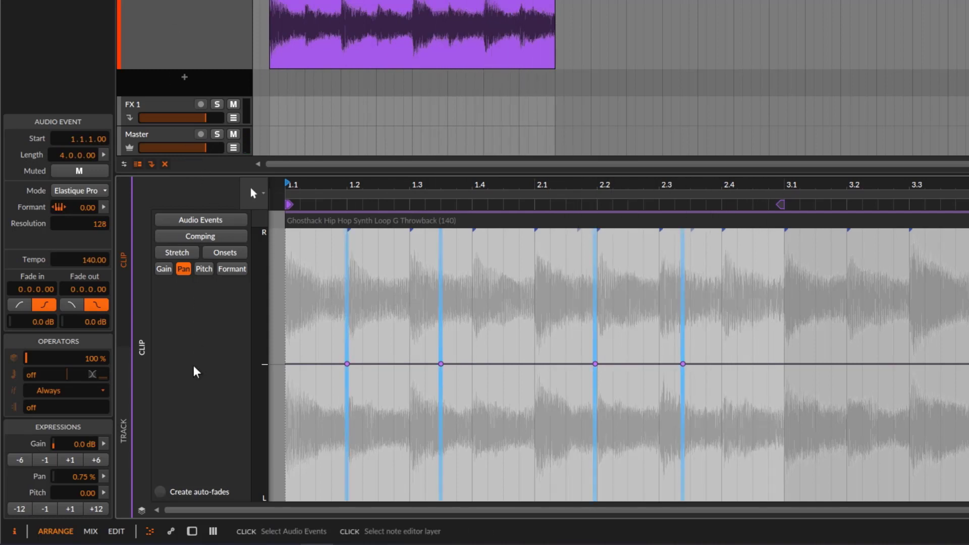
Step: Set the Pan spread of the audio event's points to 0 %
click(104, 477)
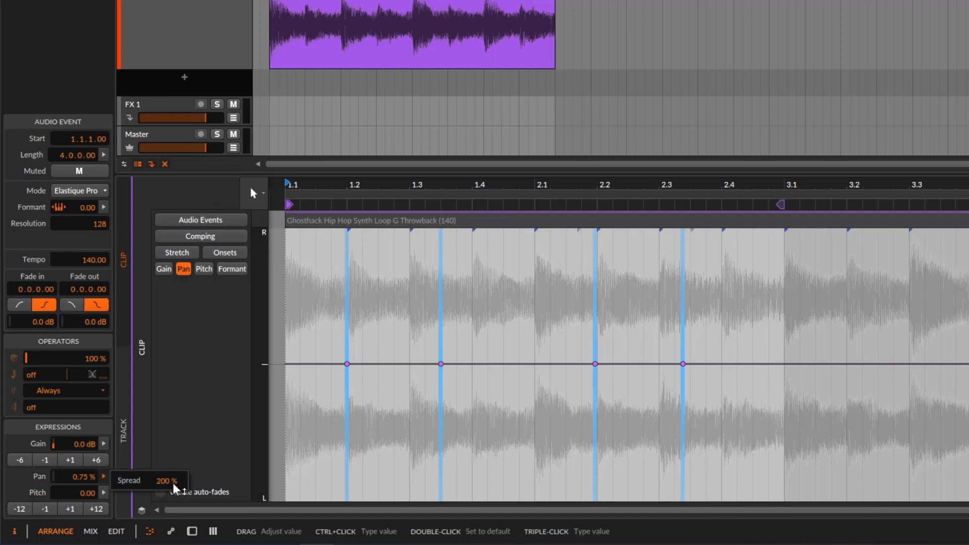
drag(172, 486, 172, 519)
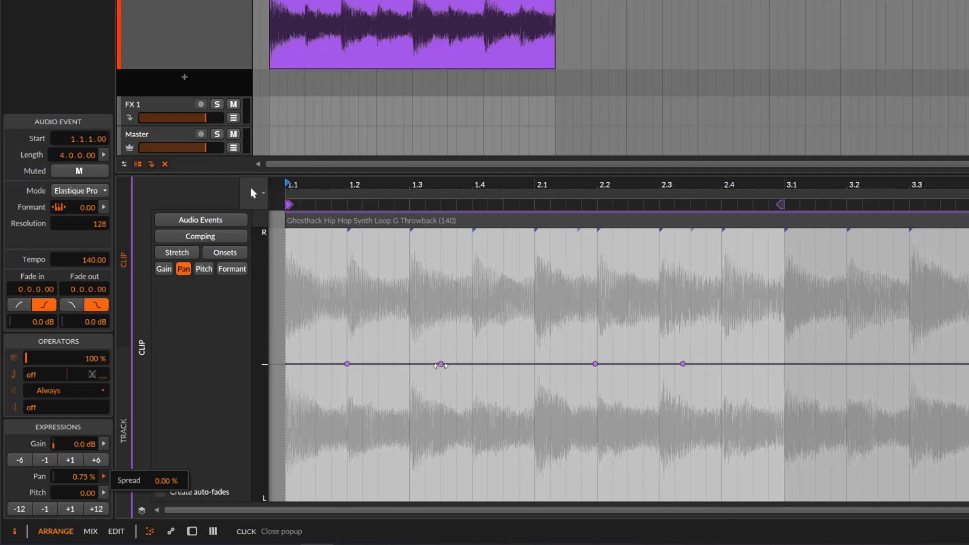
click(441, 365)
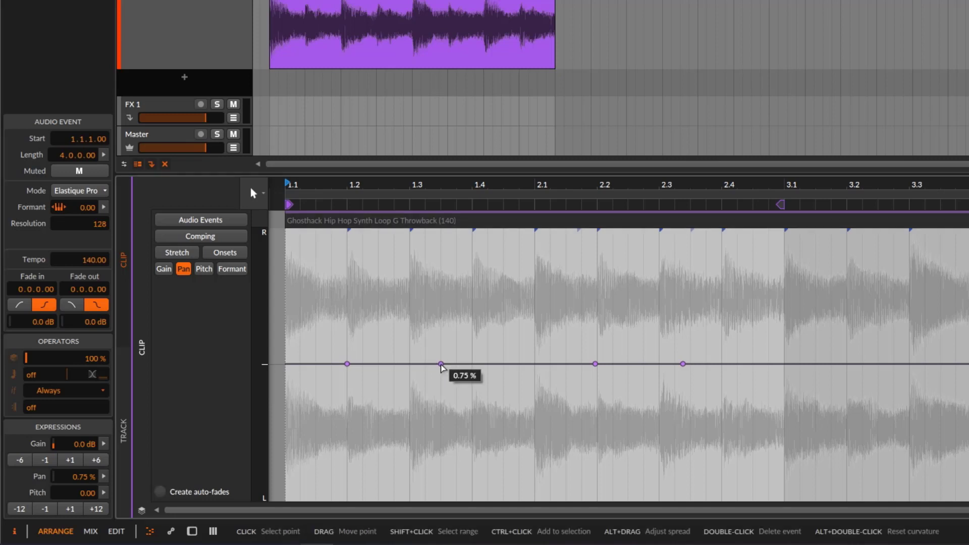
Step: Give the Pan points individual spreads, about 24 % between 1.3 and 1.4, small at 2.2 and large at 1.2 and after 2.3, and start playback
alt+click(441, 365)
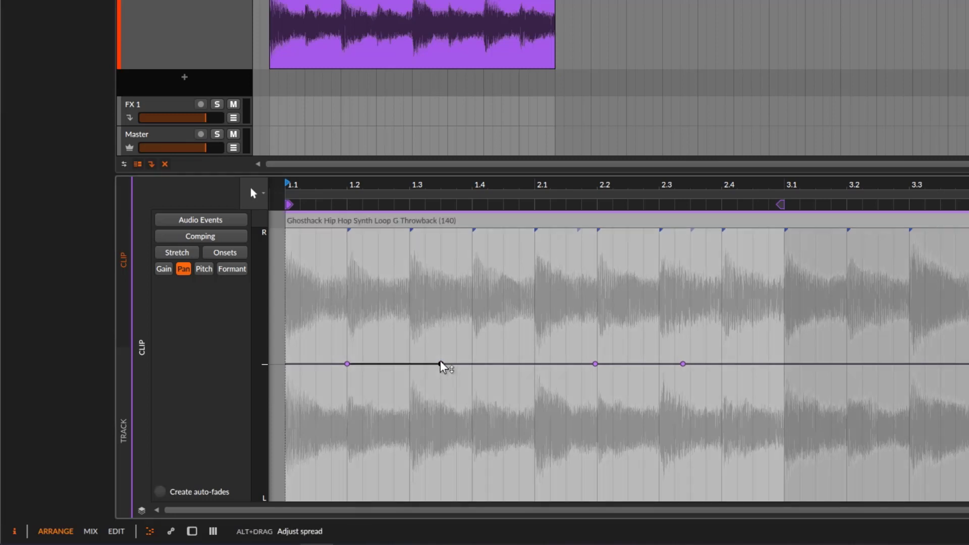
drag(443, 364, 445, 333)
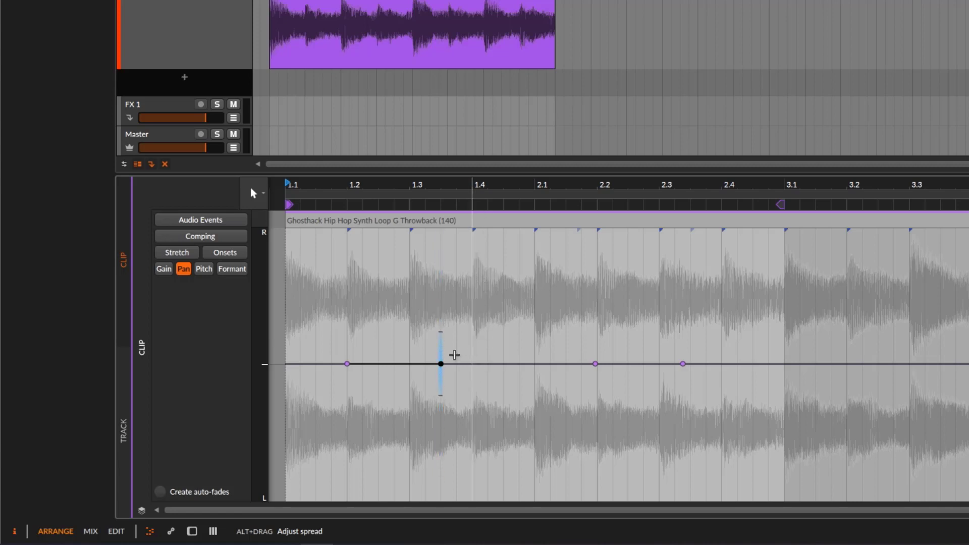
click(347, 364)
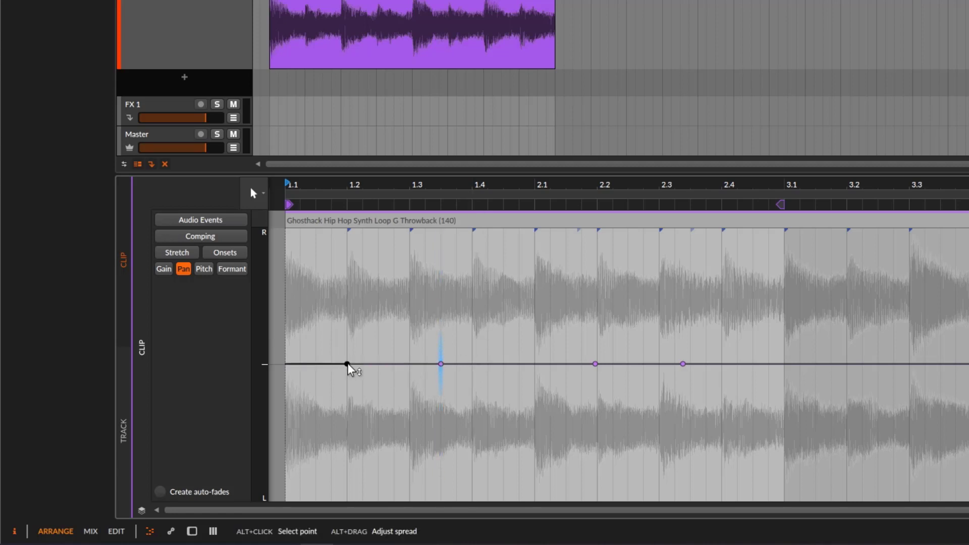
click(595, 364)
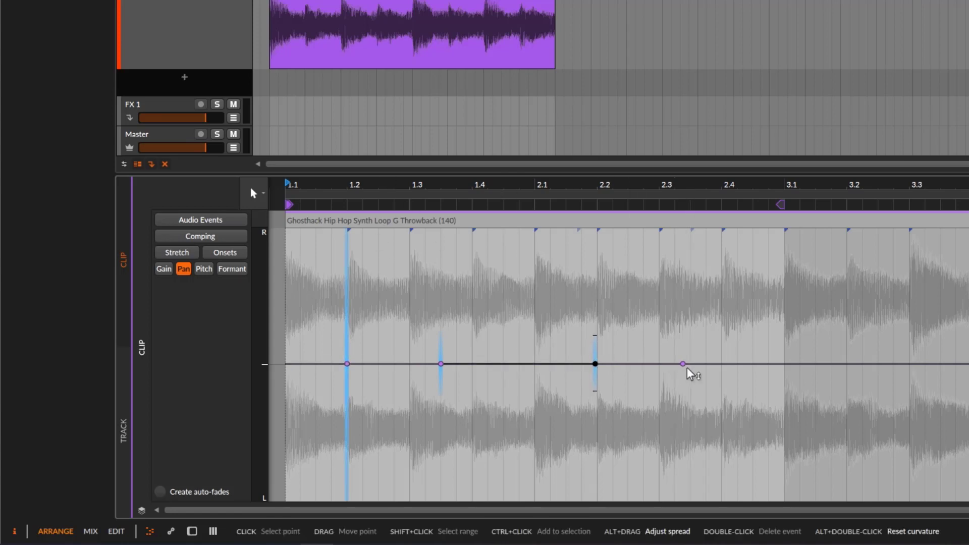
drag(685, 363, 693, 293)
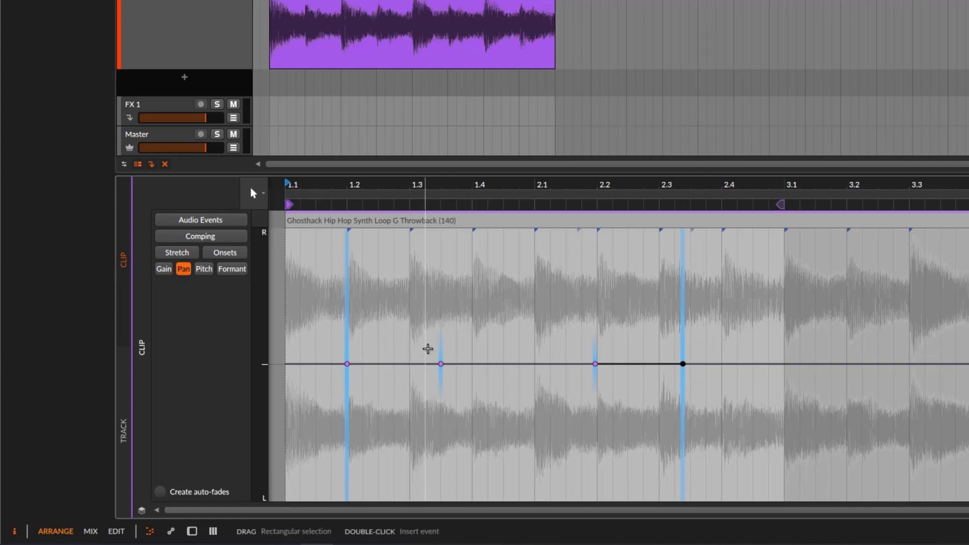
click(596, 364)
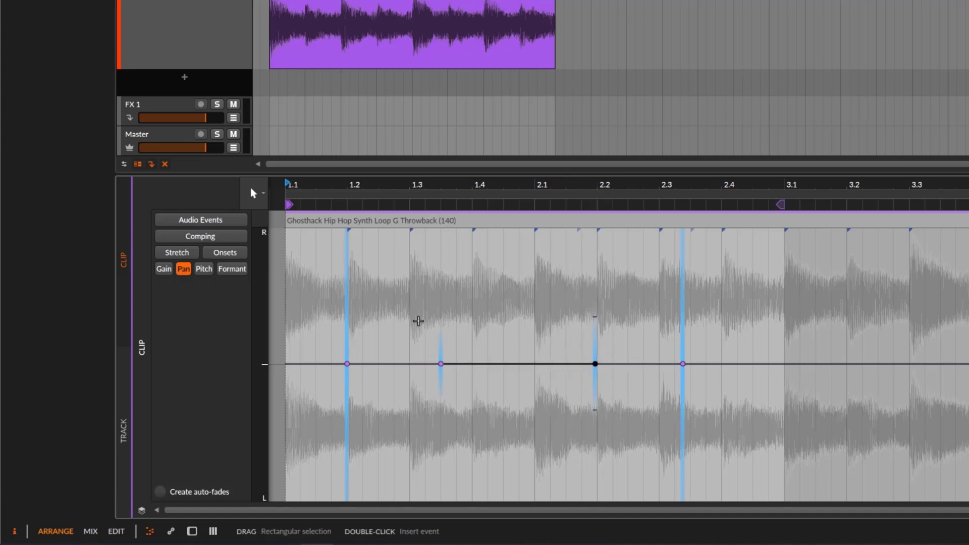
key(space)
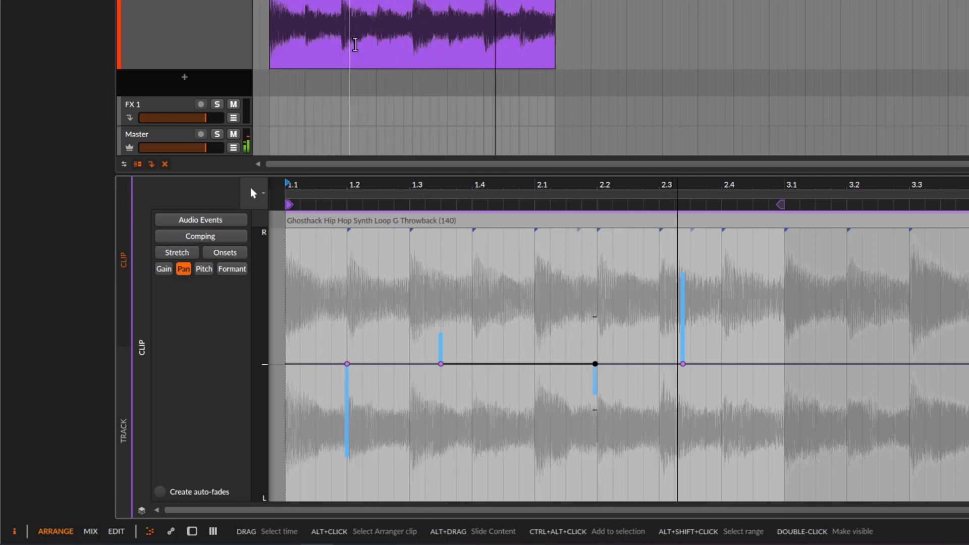
Step: Move the Pan point between 1.3 and 1.4 to 1.4 with a value of about 75.4 %, and stop playback
click(441, 363)
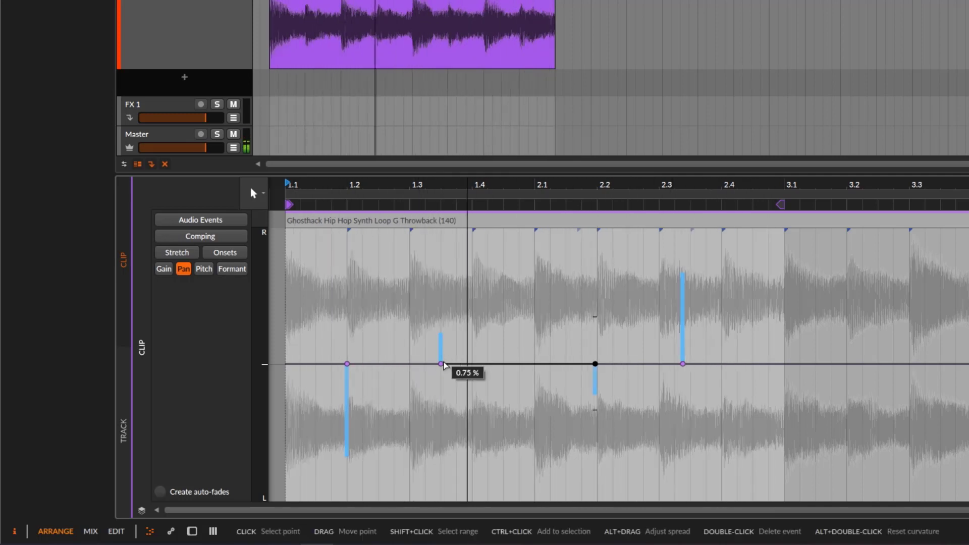
drag(443, 361, 472, 263)
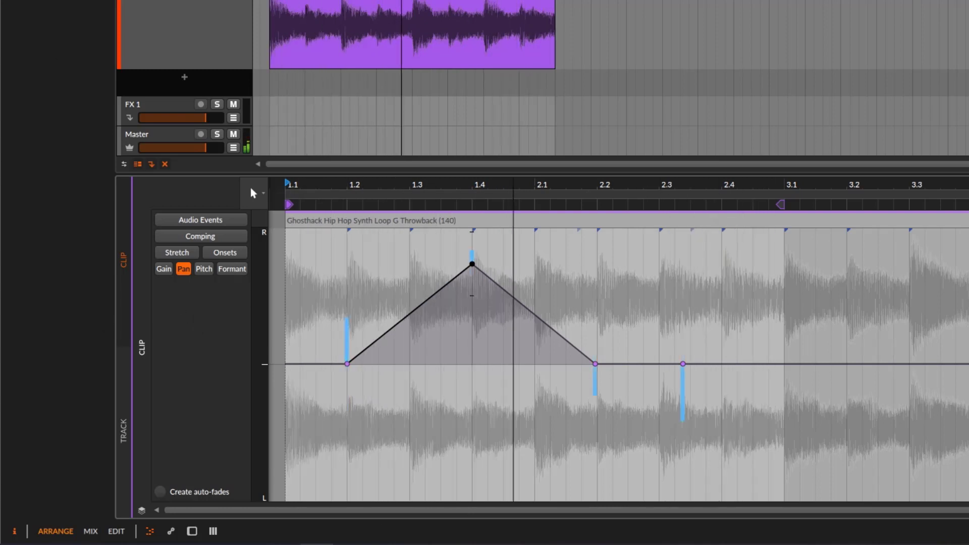
click(174, 0)
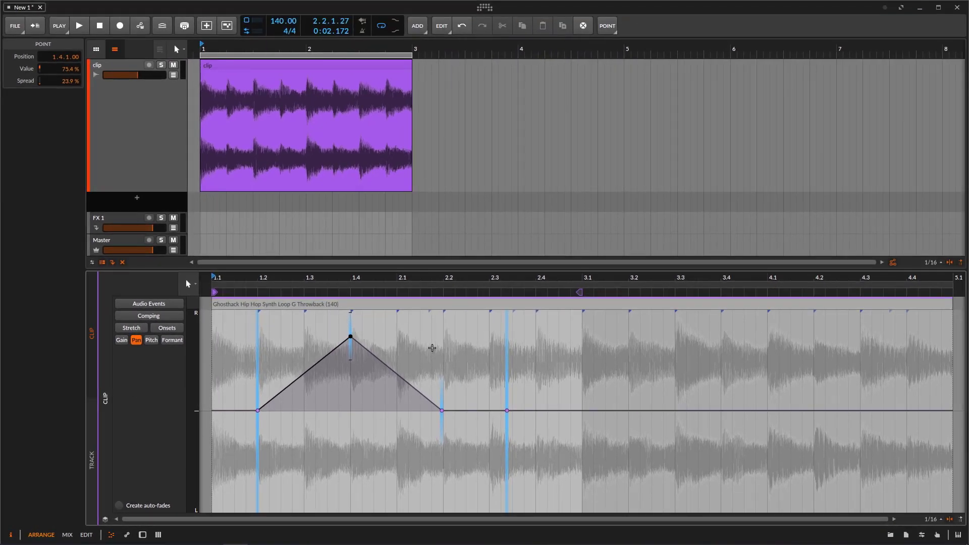
Step: Clear the spread of all four Pan points, and bring the peak at 1.4 back to near centre
mouse_move(365, 329)
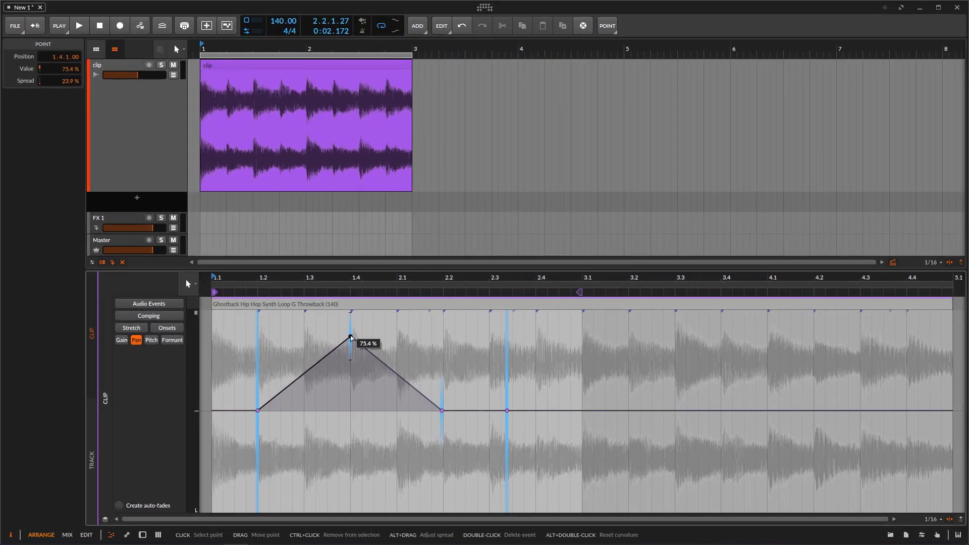
drag(350, 336, 362, 398)
click(258, 411)
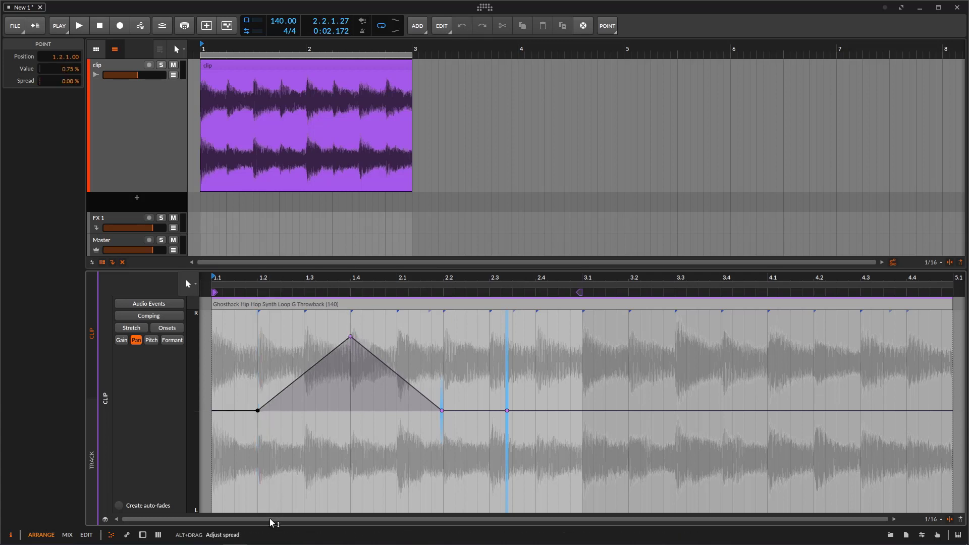
drag(667, 334, 246, 480)
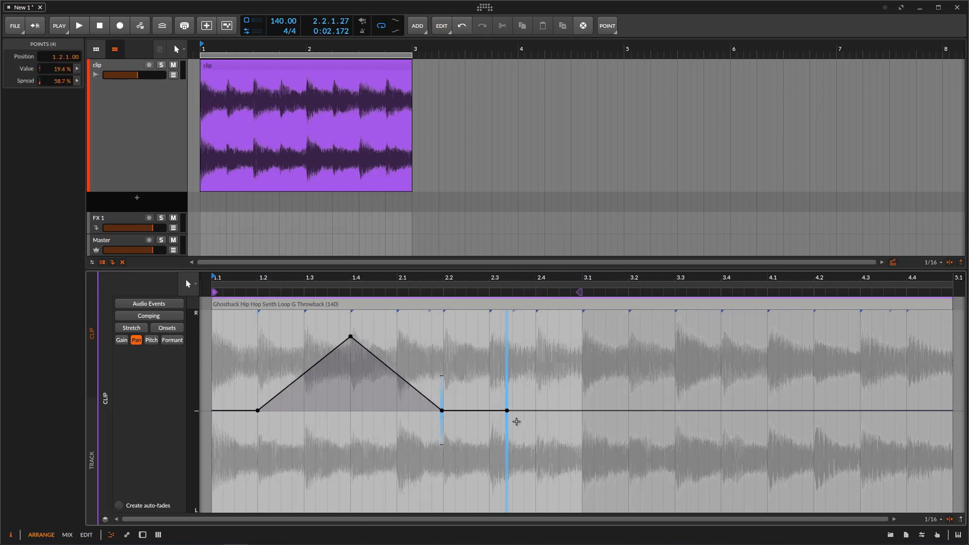
drag(509, 413, 509, 473)
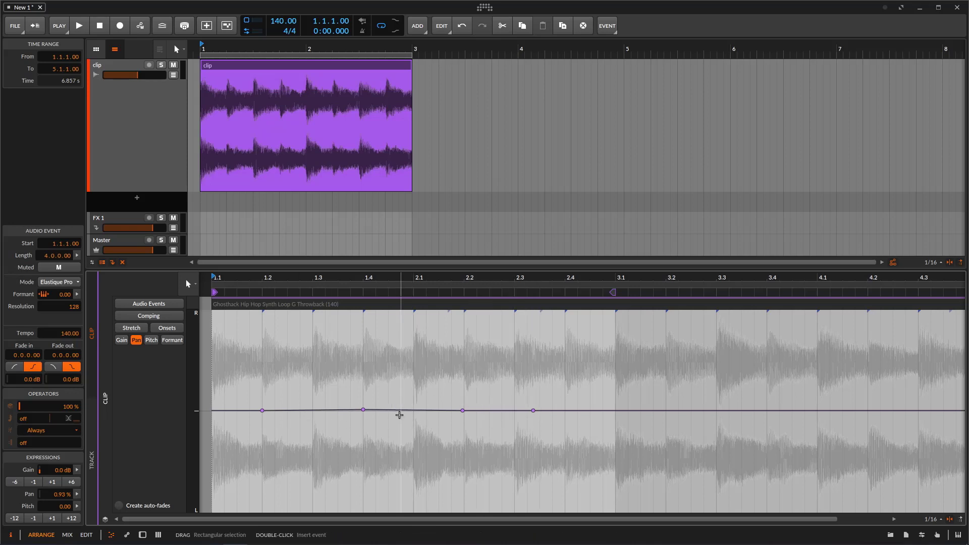
Step: Set the Pan spread of the audio event's points to 200 %, and play back the looped clip before stopping
click(76, 495)
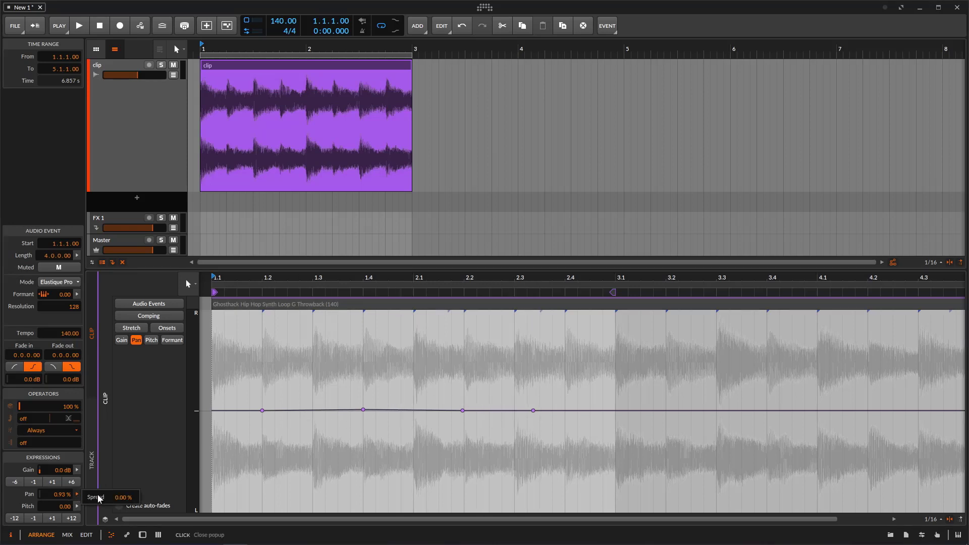
drag(99, 499, 81, 53)
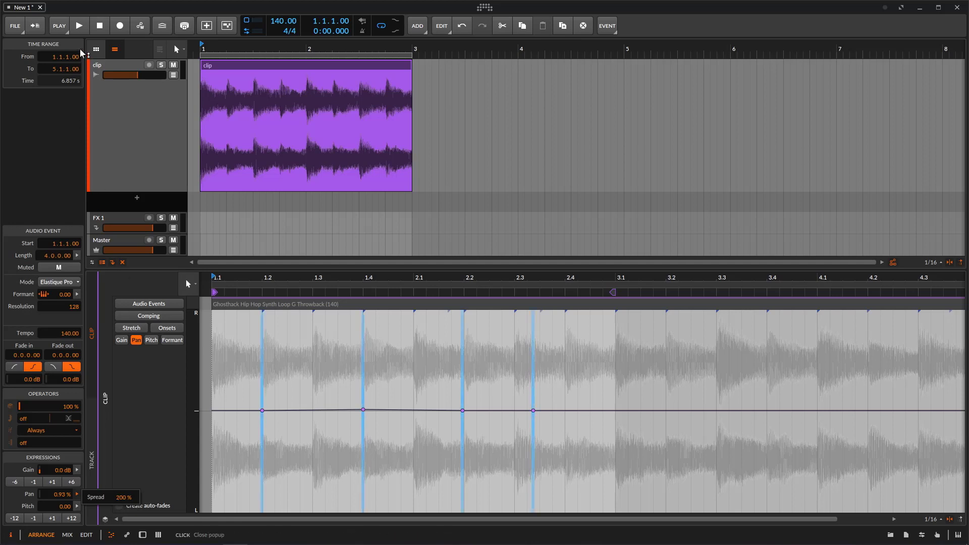
click(208, 361)
click(80, 26)
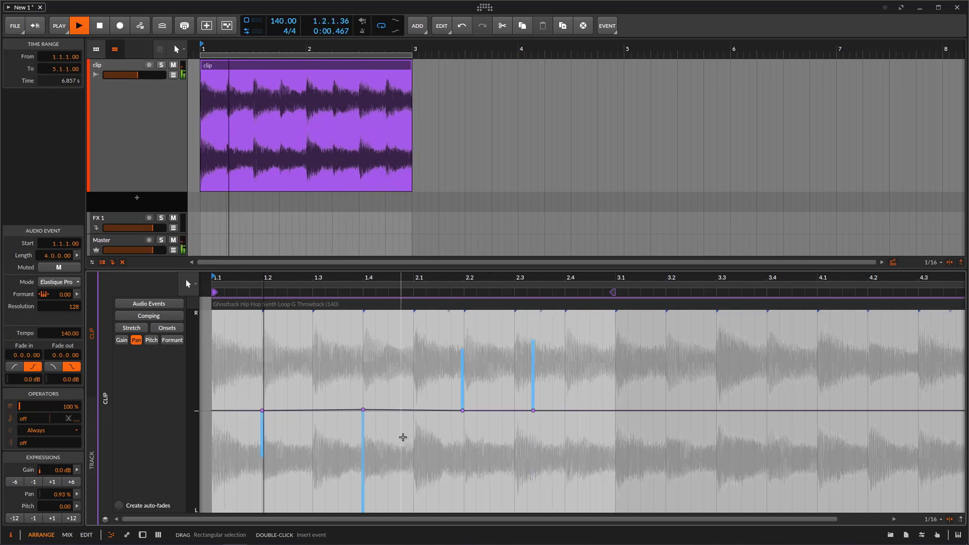
click(104, 30)
Step: Select the arranger clip, replace its random Seed with a fixed one, and play the clip several times from the start to compare the results
click(302, 65)
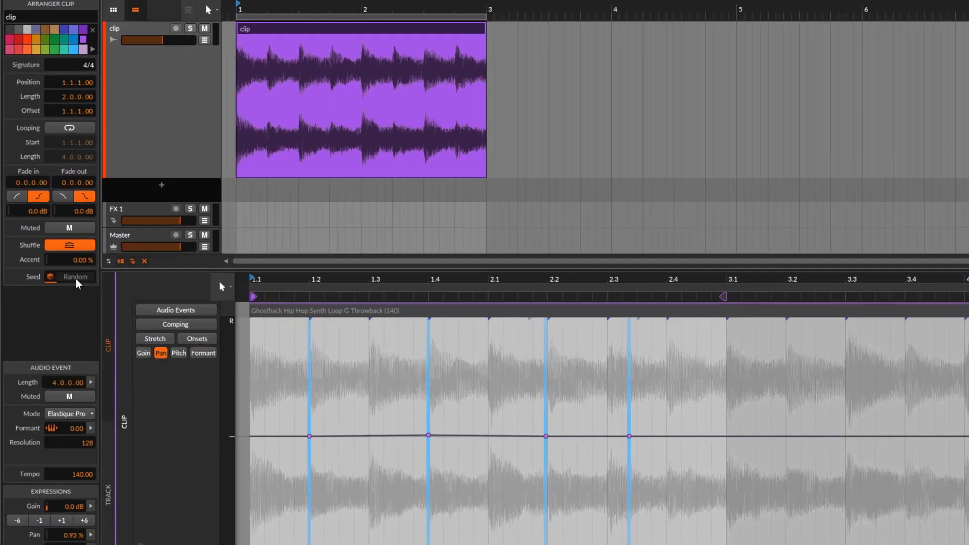
click(64, 281)
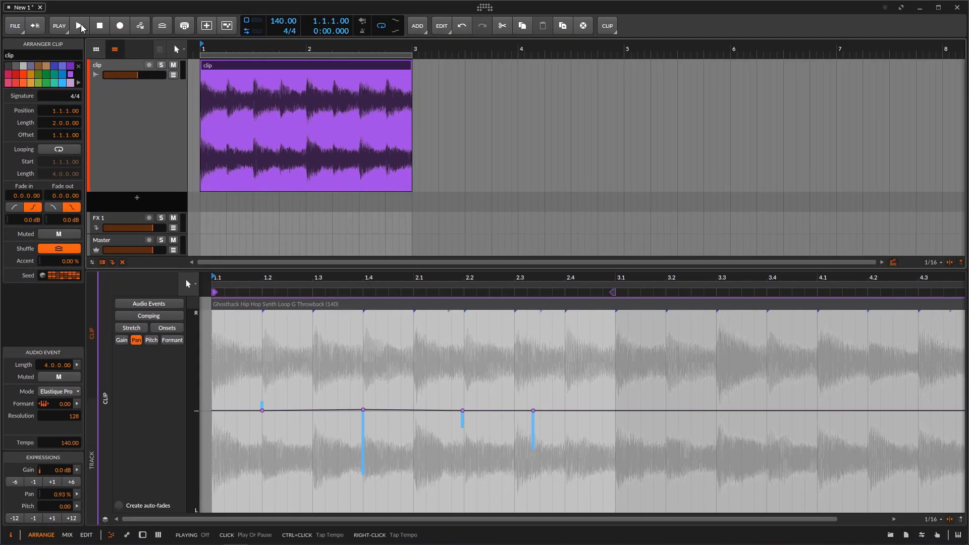
click(79, 26)
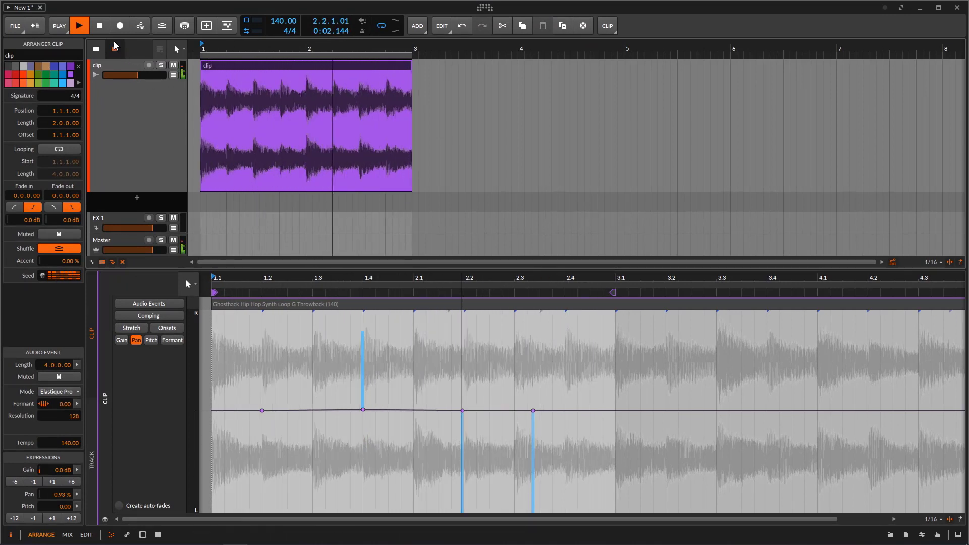
key(space)
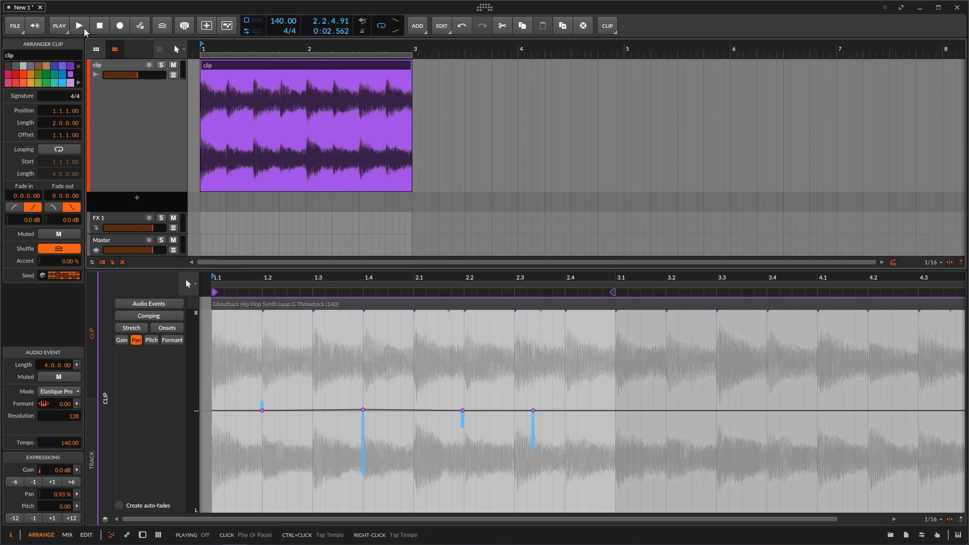
click(80, 25)
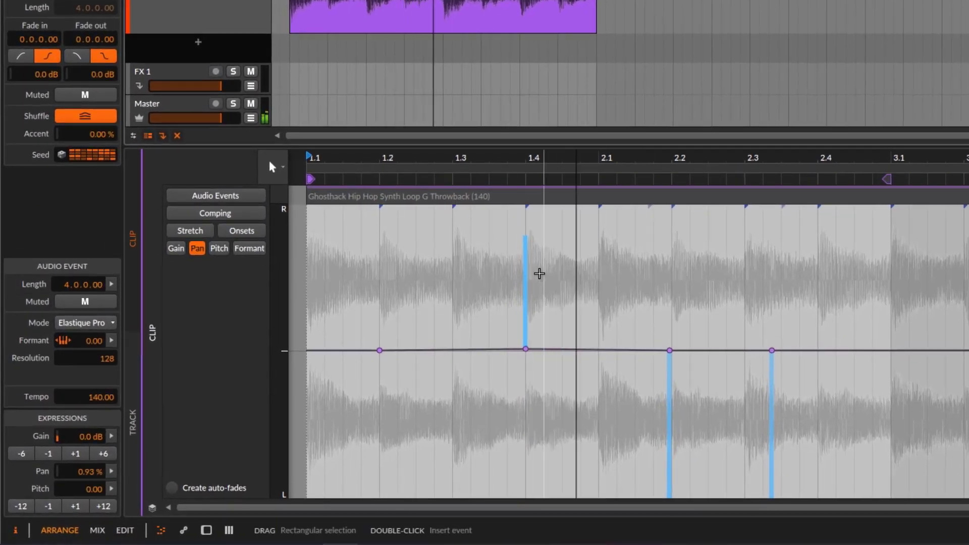
click(96, 25)
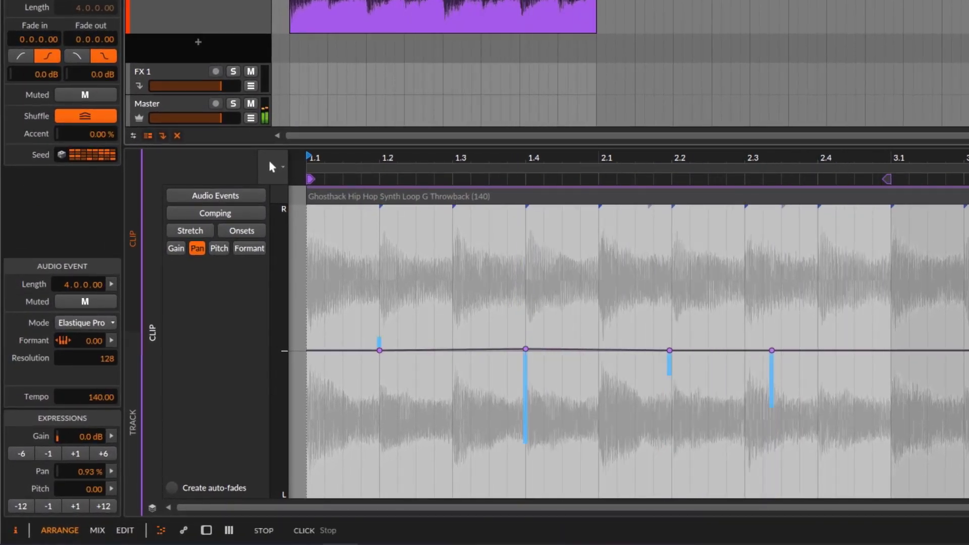
click(79, 25)
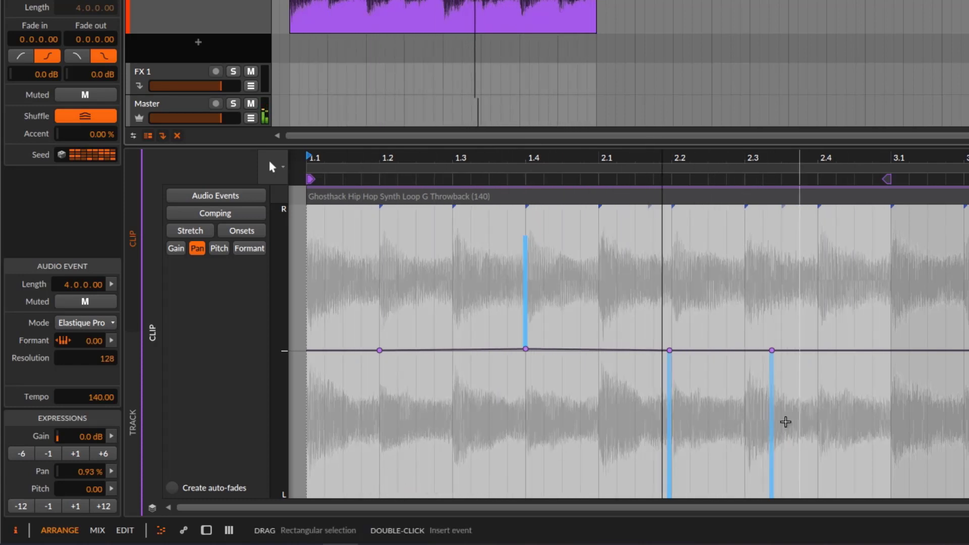
Step: Randomize the arranger clip's fixed Seed three times, and play back the clip with the new pattern before stopping
click(100, 160)
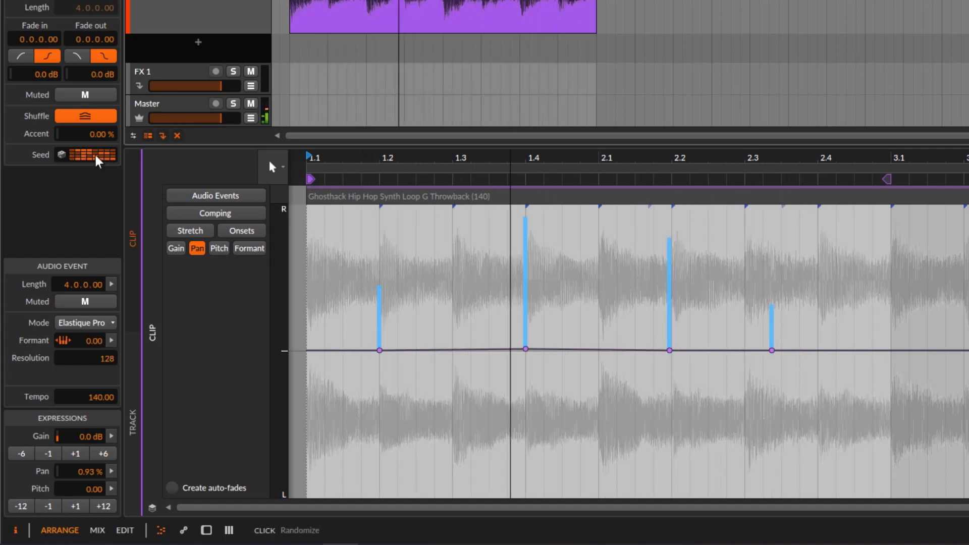
click(98, 160)
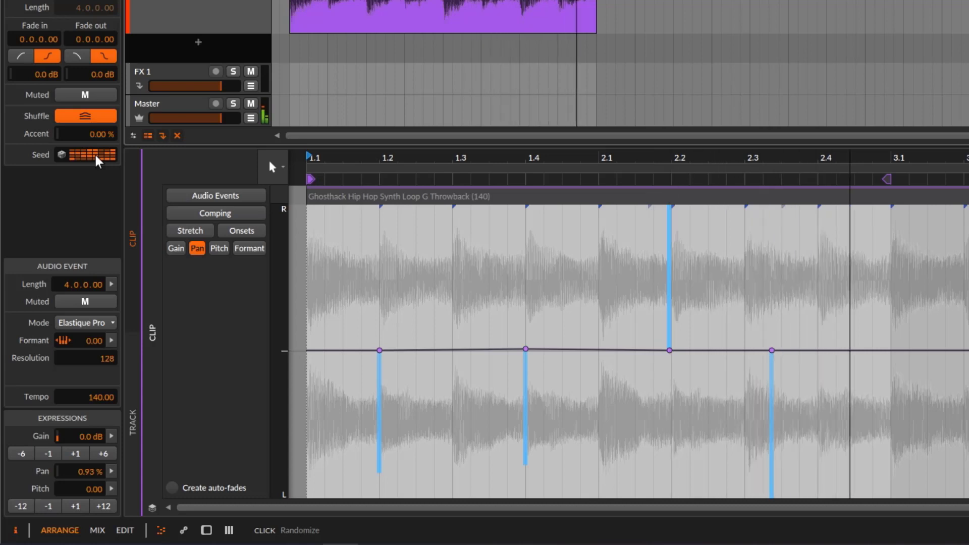
click(99, 160)
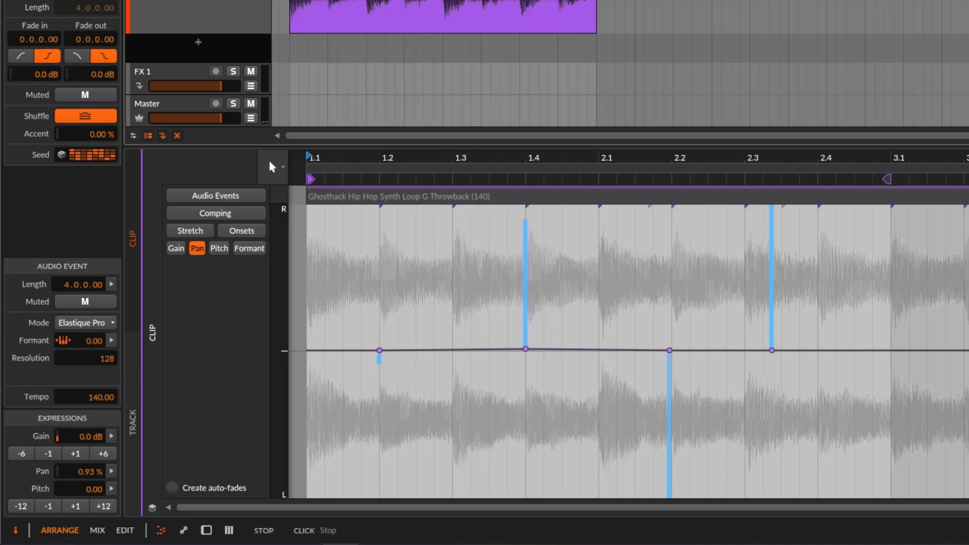
key(space)
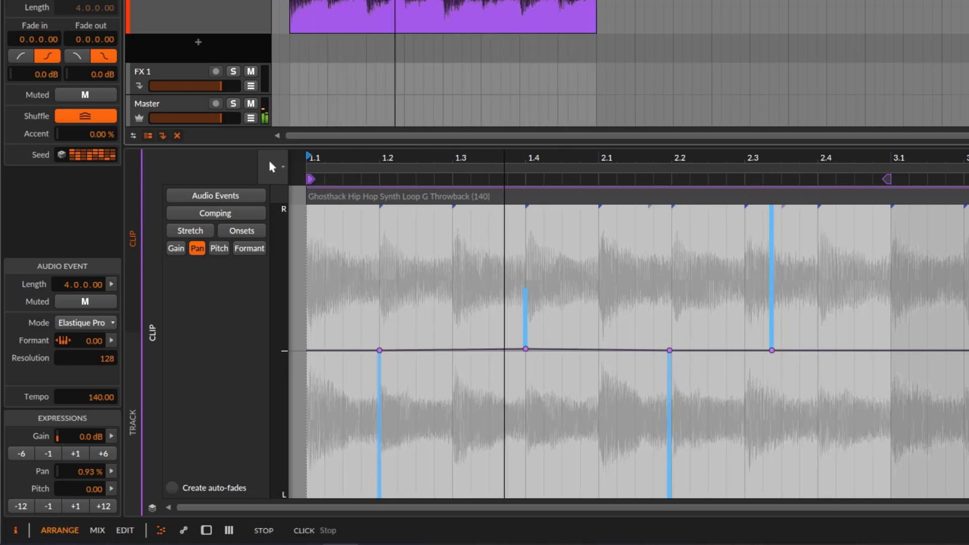
key(space)
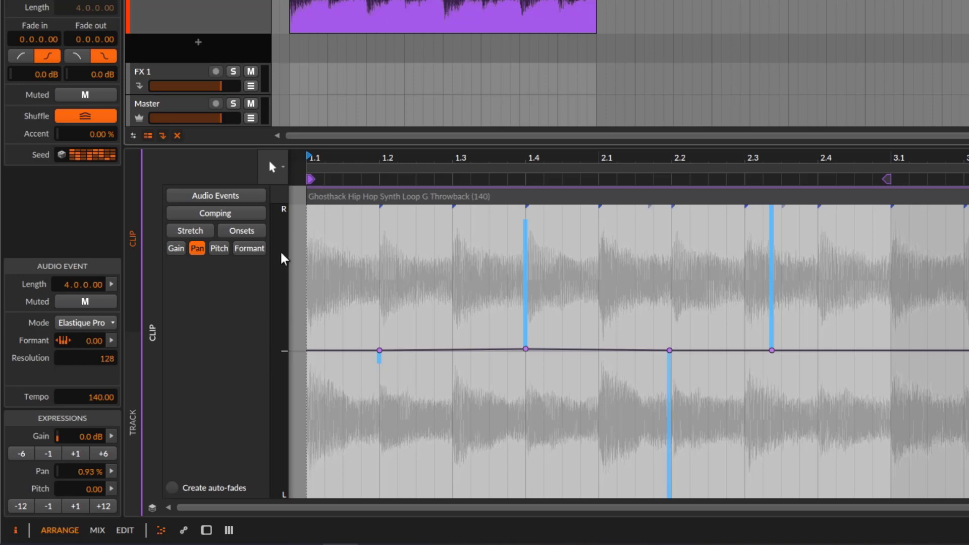
Step: Show the Gain expression, and add five 0.0 dB points at 1.2, 1.3, after 1.4, just after 2.1, and midway between 2.2 and 2.3
click(176, 249)
click(379, 351)
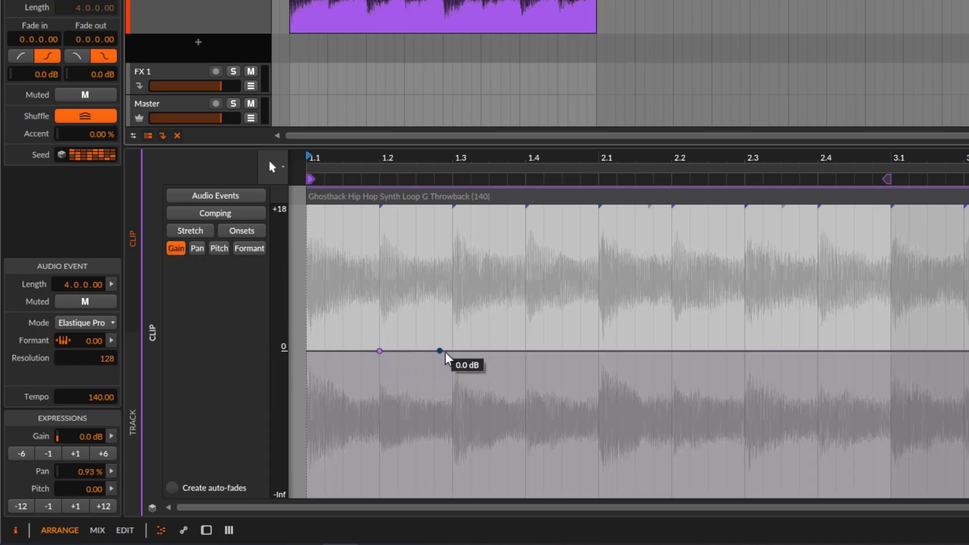
click(457, 351)
click(618, 351)
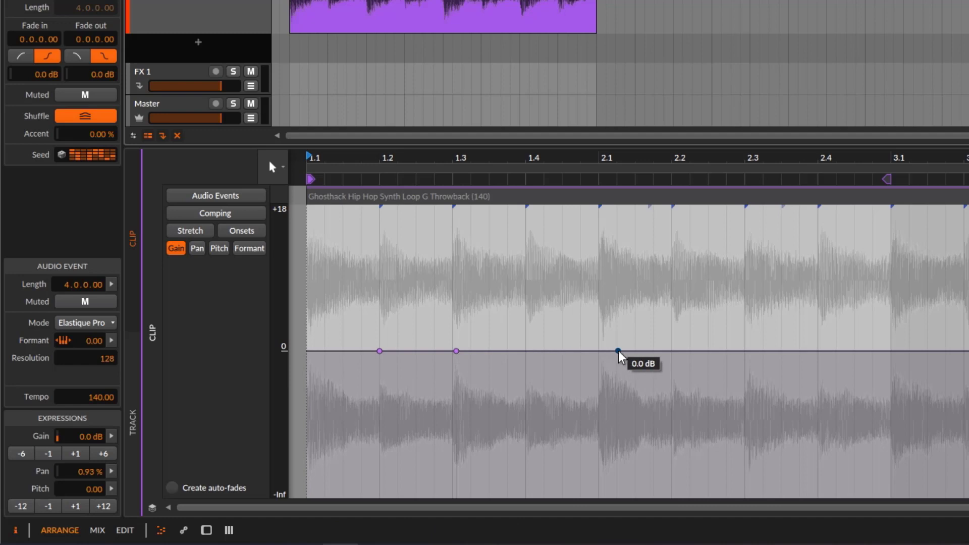
click(554, 350)
click(713, 350)
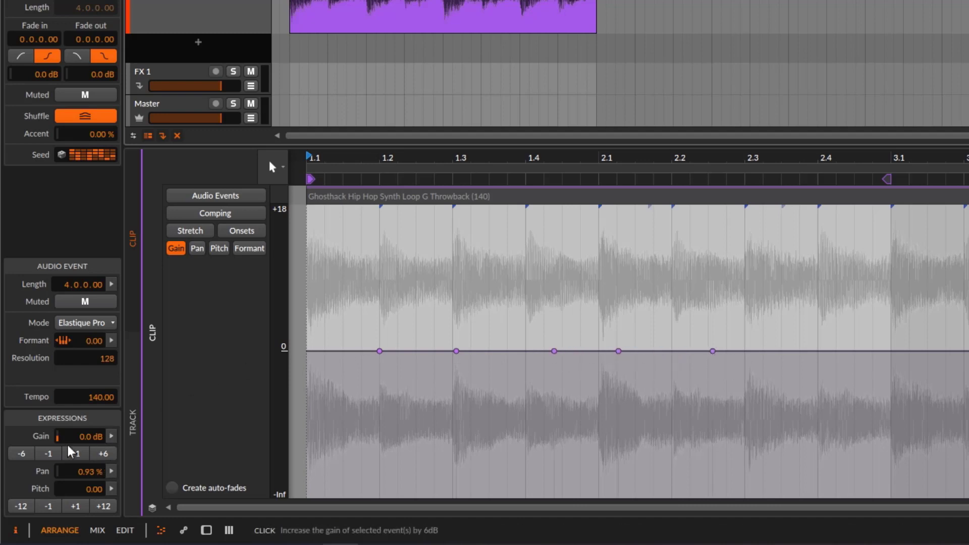
Step: Set the Gain spread of the audio event's points to 6.89 %, and play the clip while viewing the Pan and Gain expressions
drag(123, 442, 217, 447)
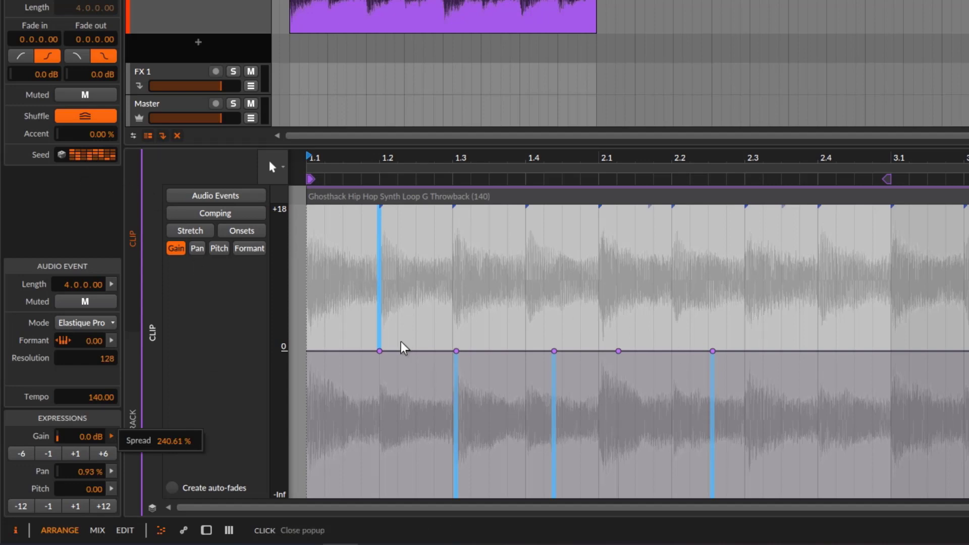
drag(200, 443, 96, 445)
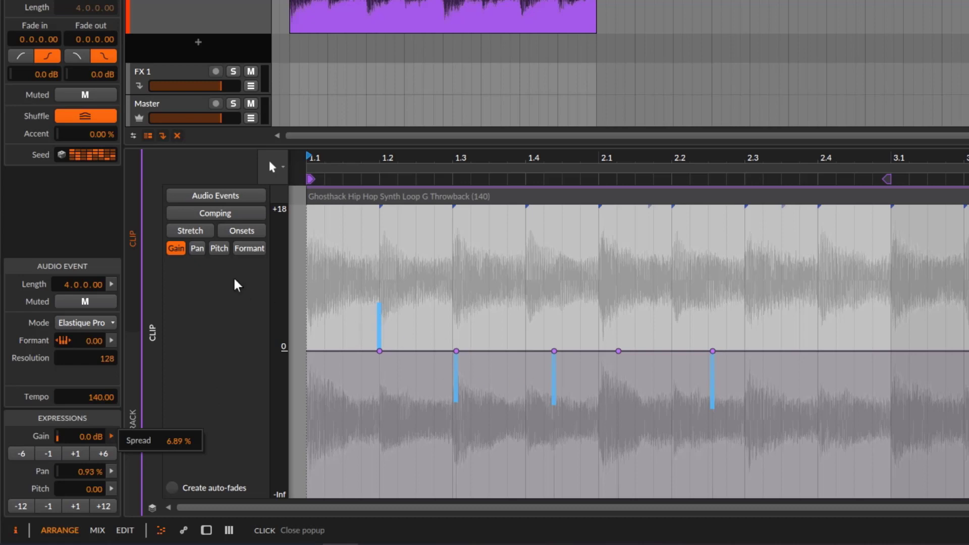
click(194, 247)
click(198, 249)
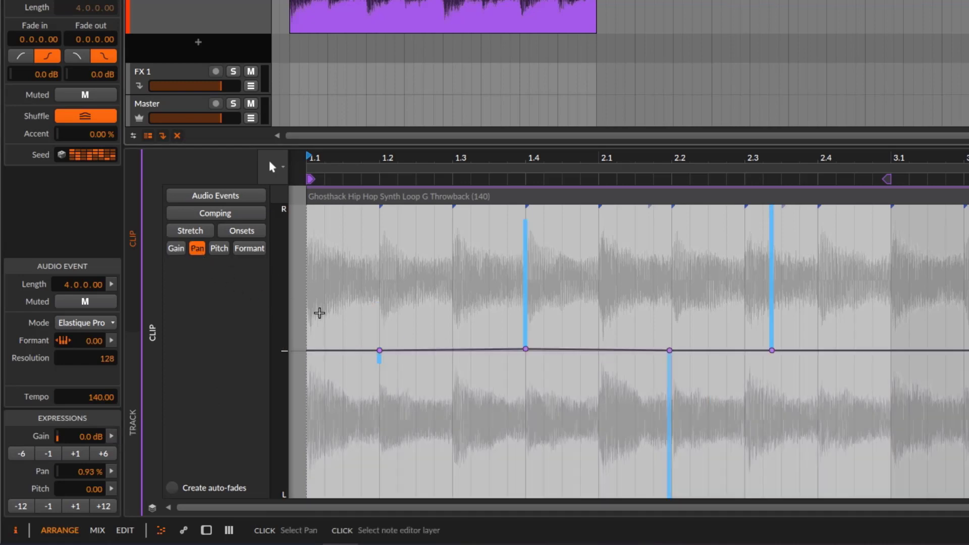
key(space)
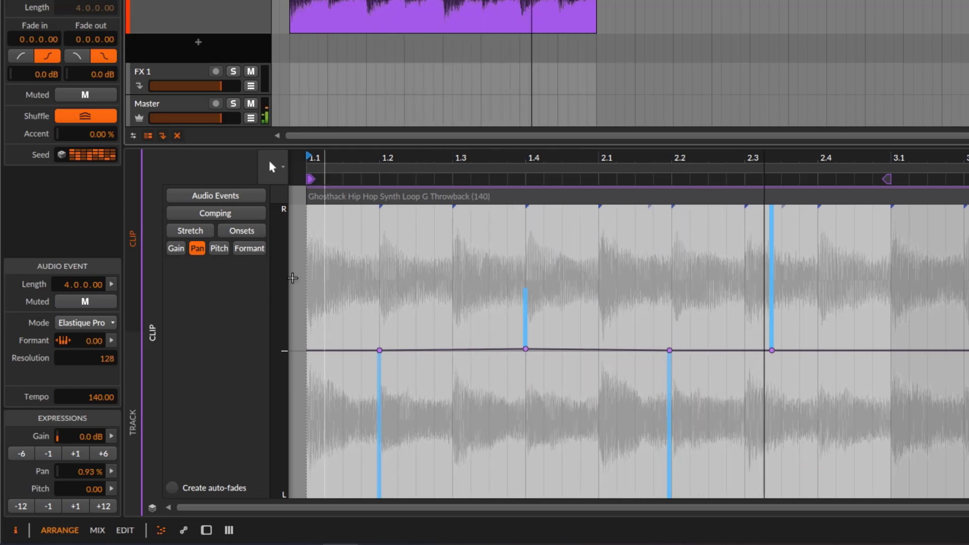
click(176, 250)
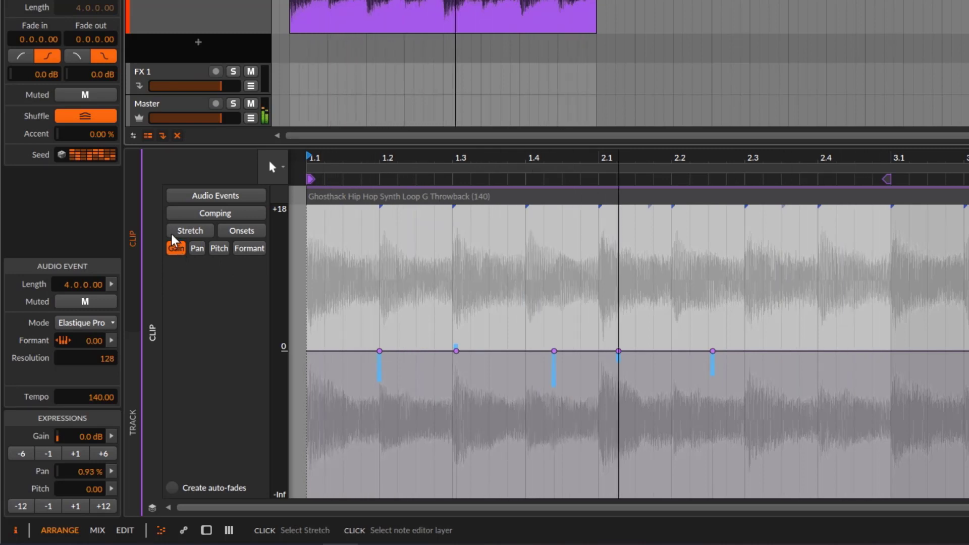
key(space)
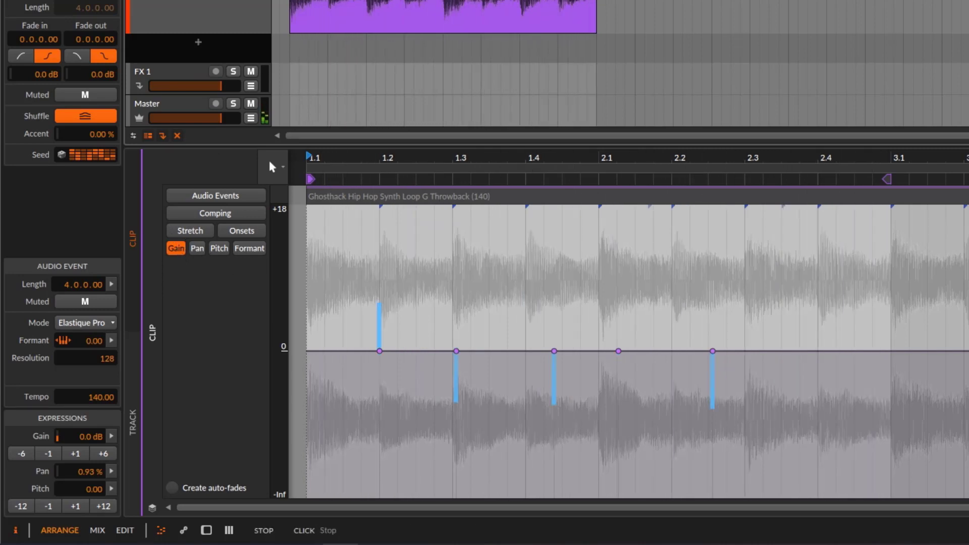
Step: Compare the Pan and Gain expressions with playback stopped, and reset the Gain spread to 0.00 %
click(200, 255)
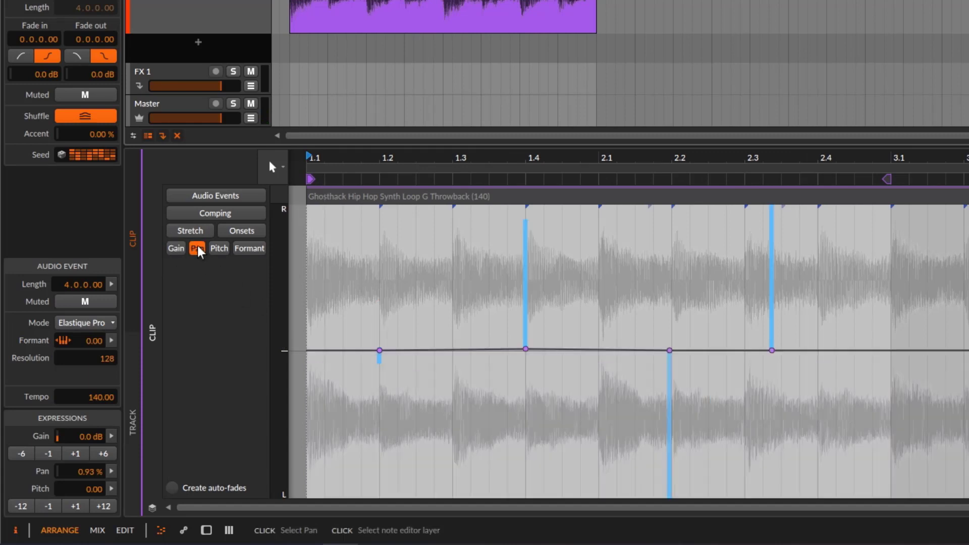
click(183, 248)
mouse_move(147, 439)
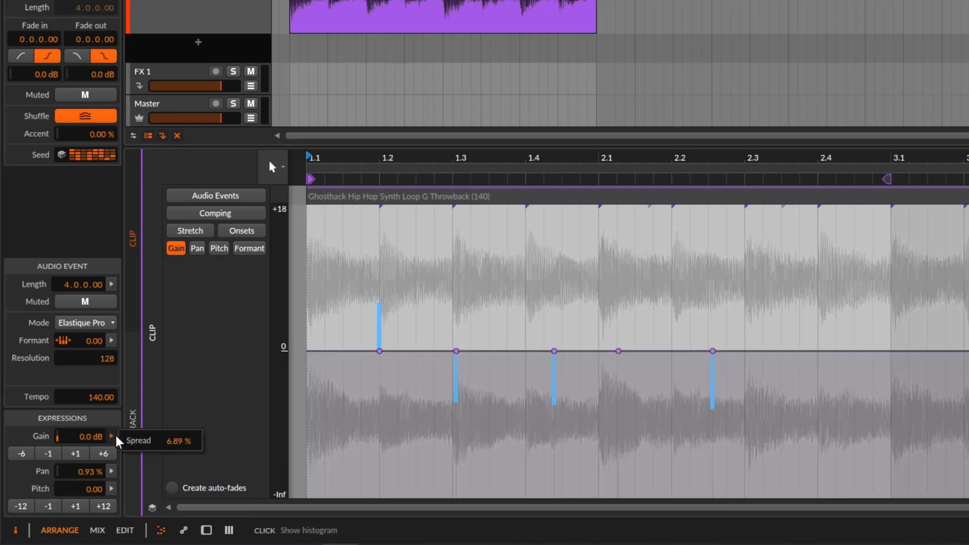
drag(189, 446, 185, 441)
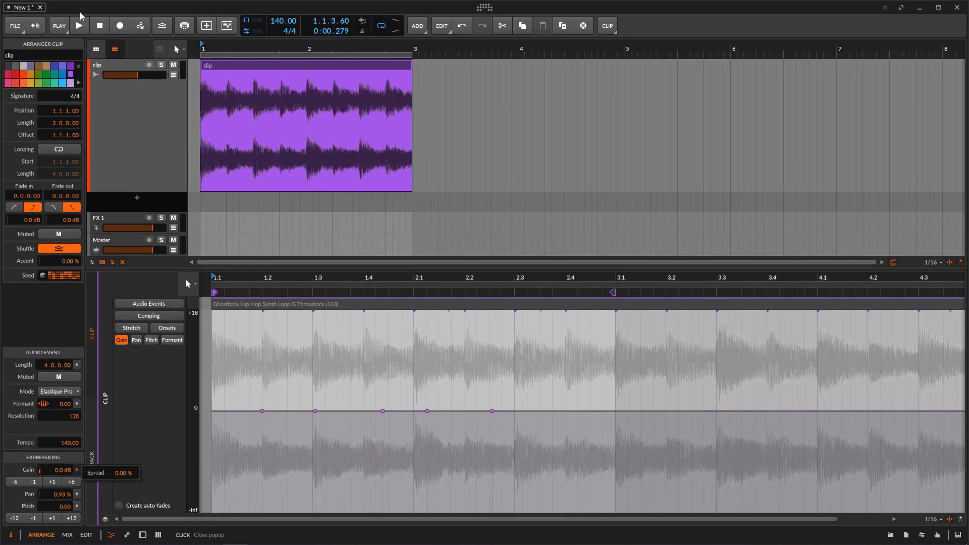
click(83, 38)
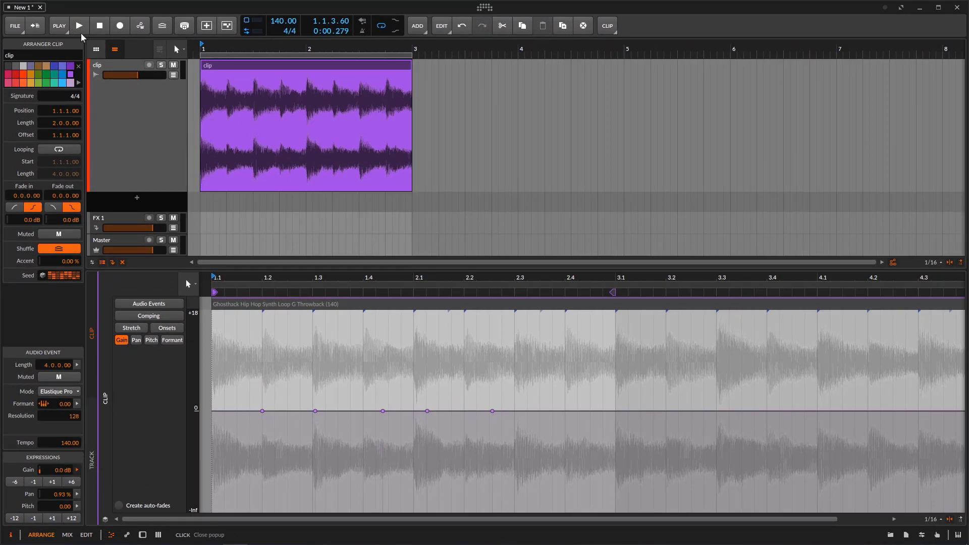
Step: Play back the clip while showing the Pan expression, and consolidate the arranger clip to turn the random Pan spread into fixed values
click(80, 26)
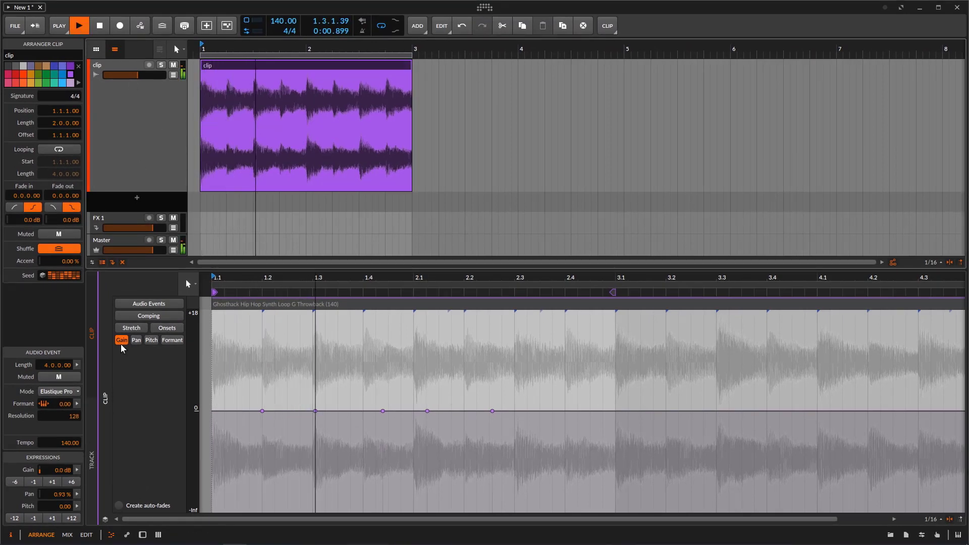
click(138, 343)
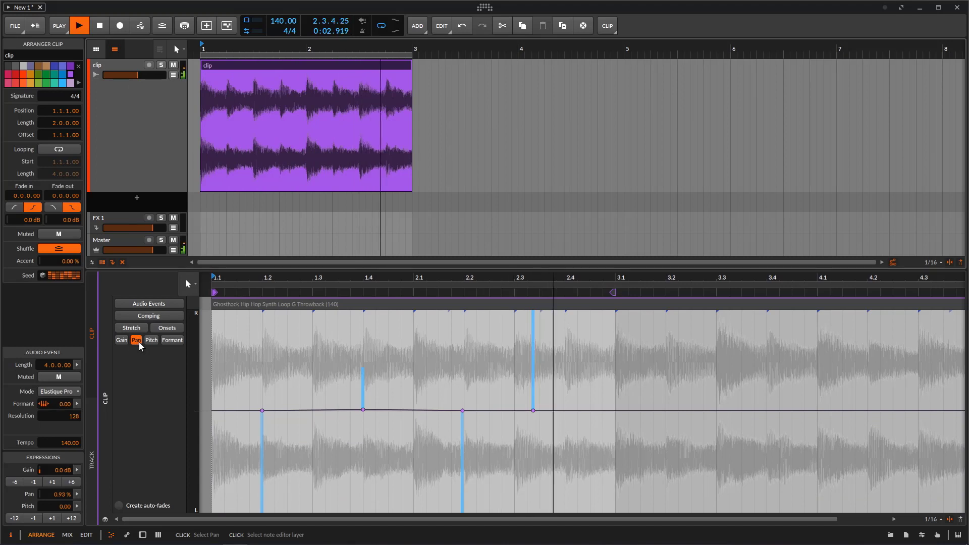
click(100, 28)
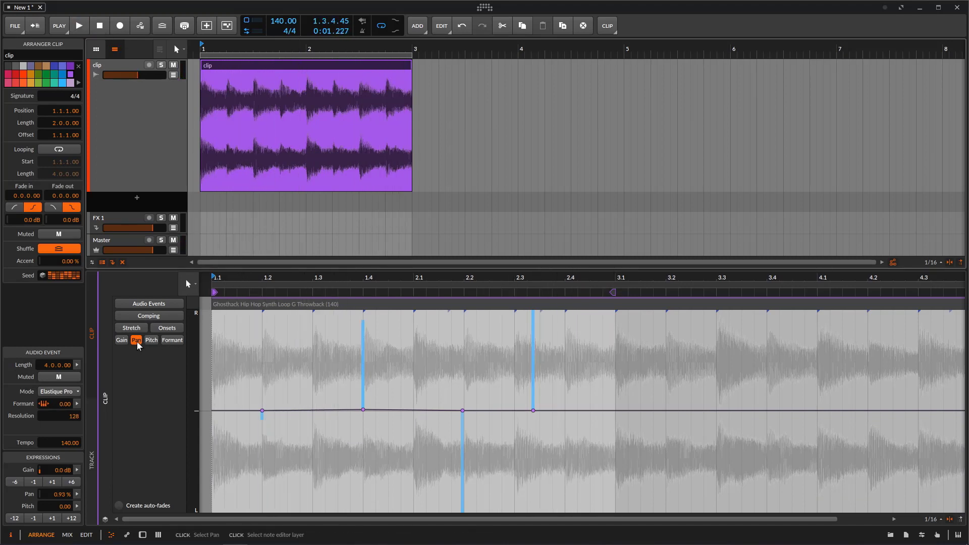
right_click(302, 67)
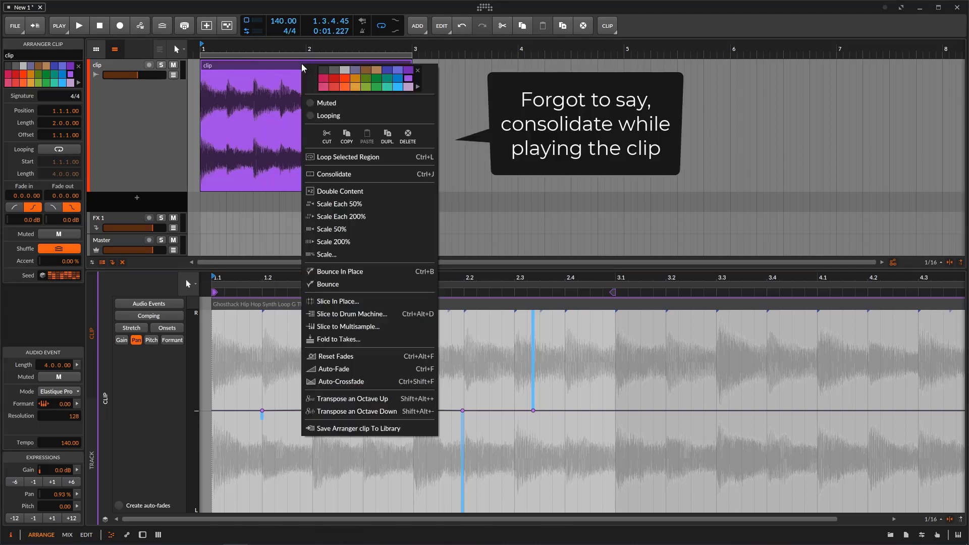
click(337, 174)
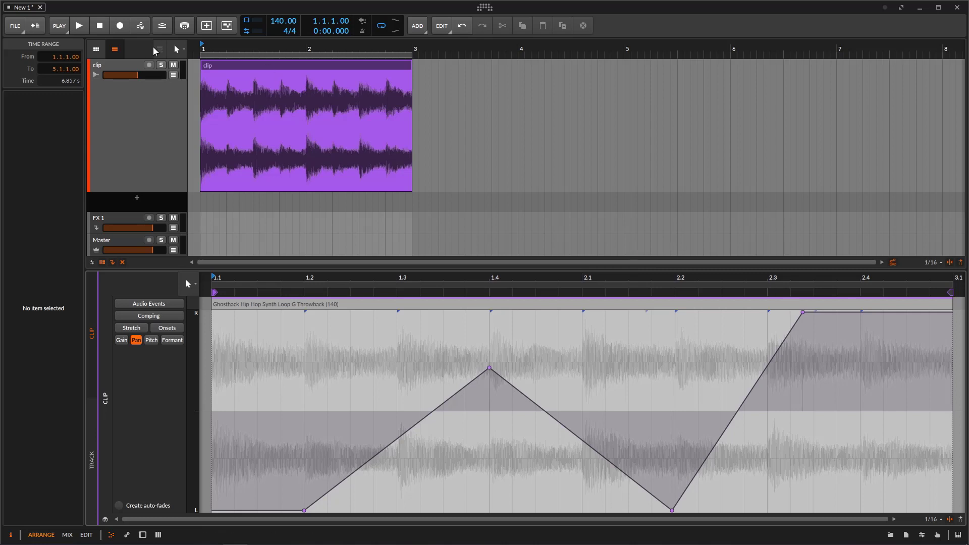
Step: Play the consolidated clip, show its Gain expression, and set the audio event's Gain spread to 37.32 %
key(space)
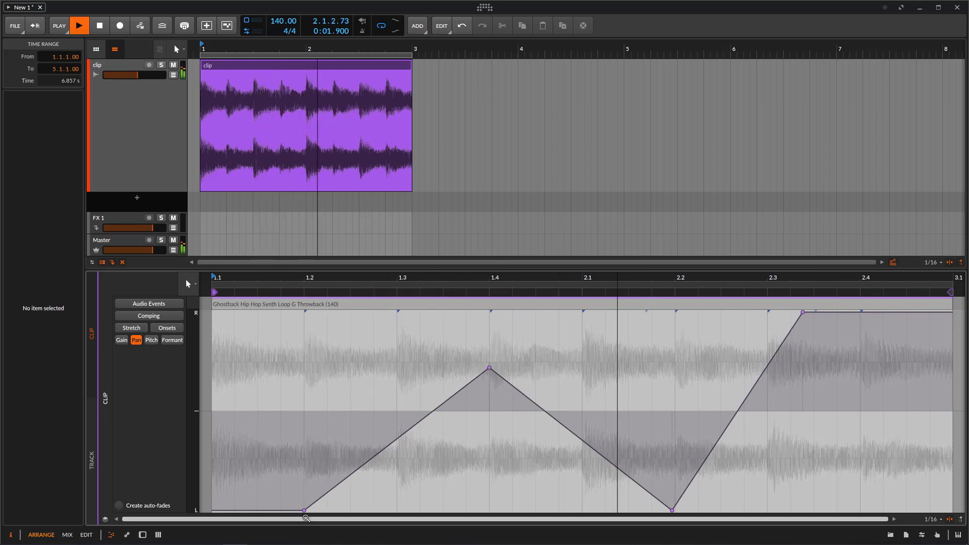
click(122, 341)
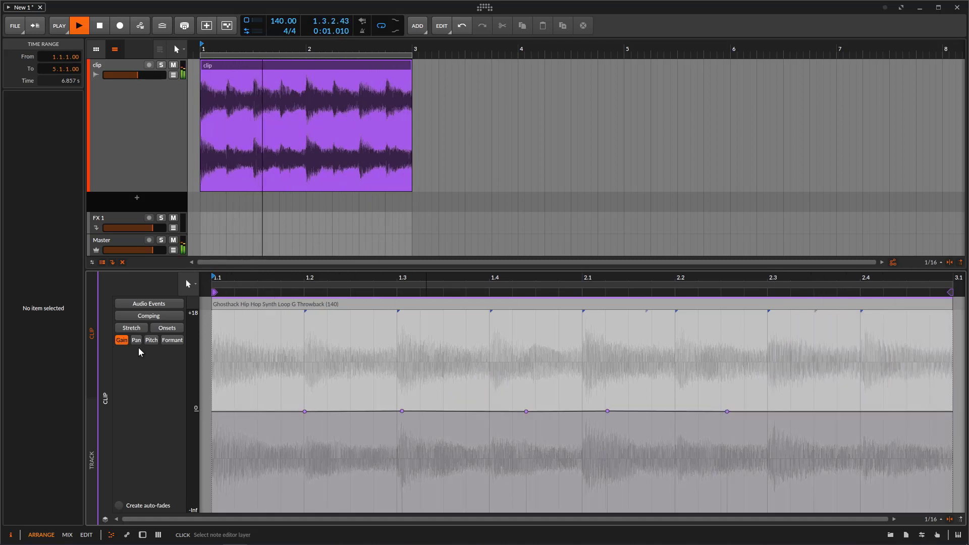
click(263, 306)
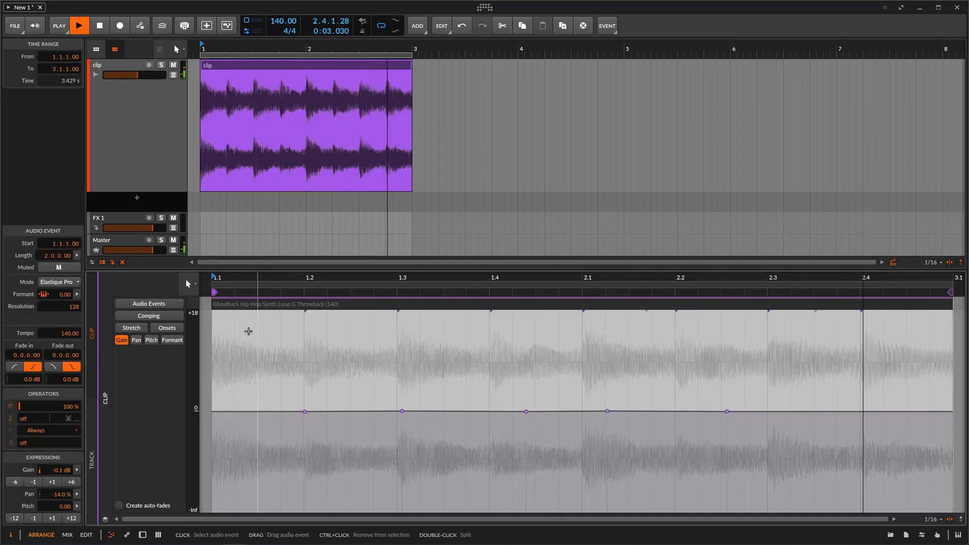
click(78, 471)
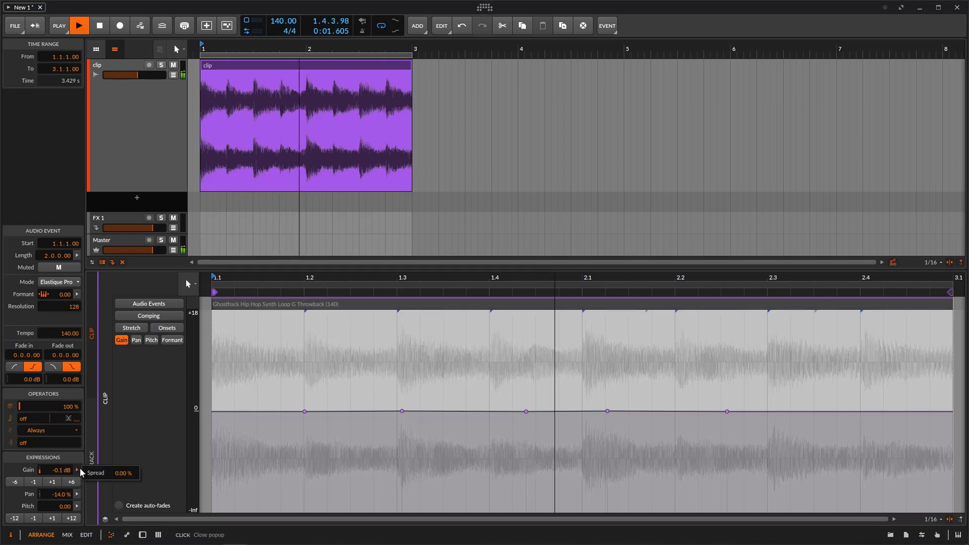
drag(122, 474, 122, 437)
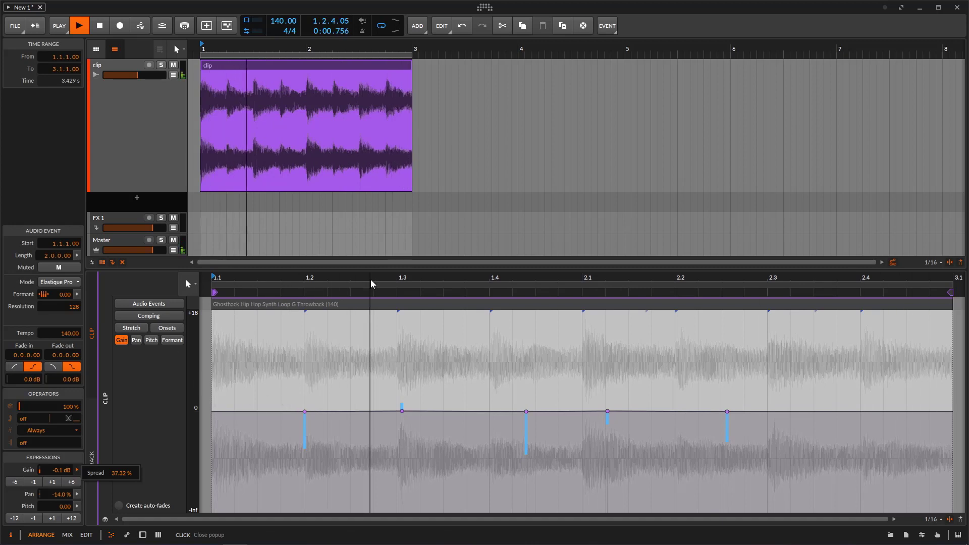
Step: Consolidate the arranger clip during playback to fix the random Gain values, and show its Pan expression
click(341, 65)
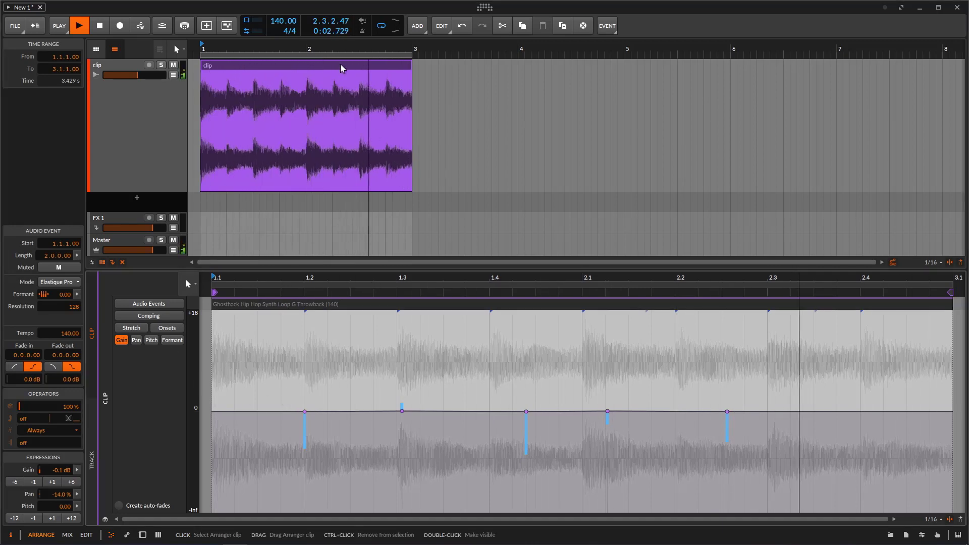
right_click(341, 69)
click(399, 176)
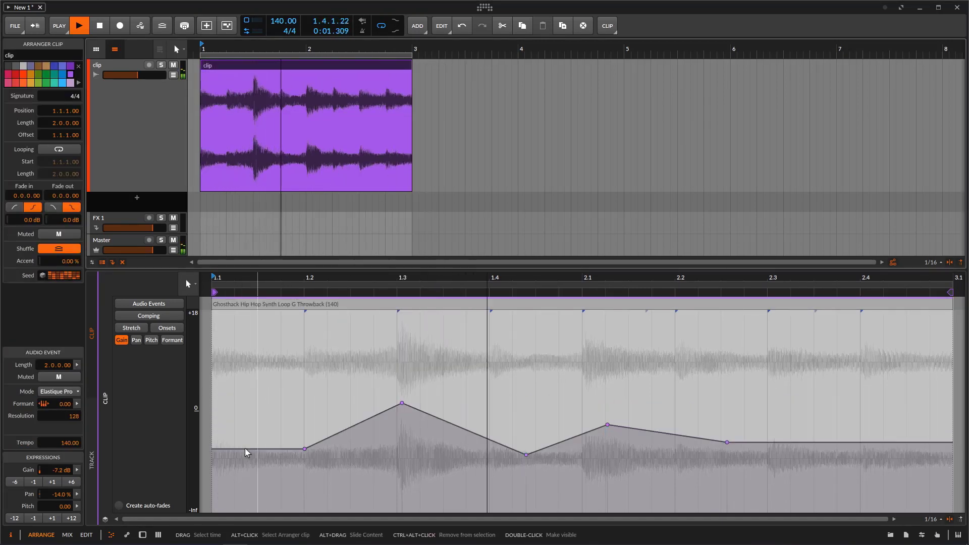
click(136, 340)
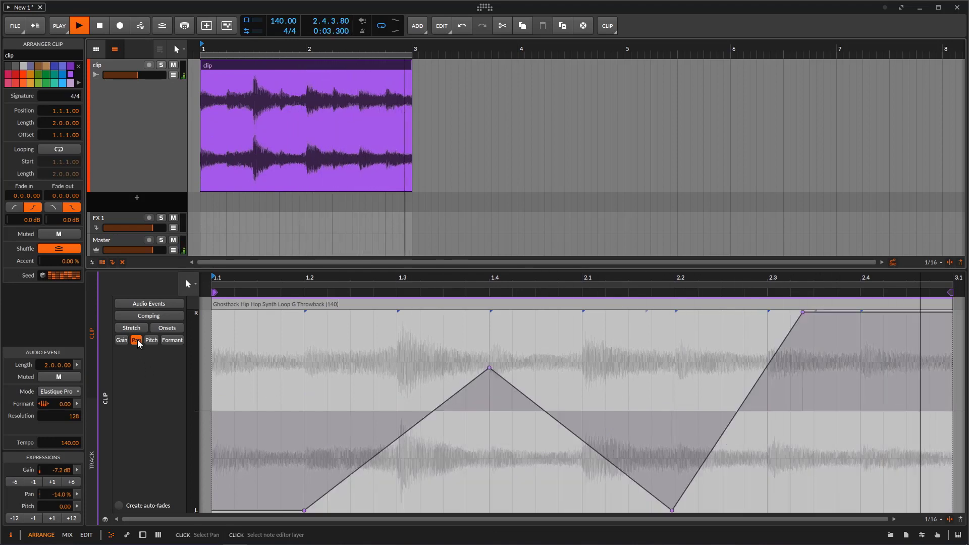
Step: Show the Pitch expression, and add six points at 0.00 between 1.2 and midway between 2.1 and 2.2
click(152, 340)
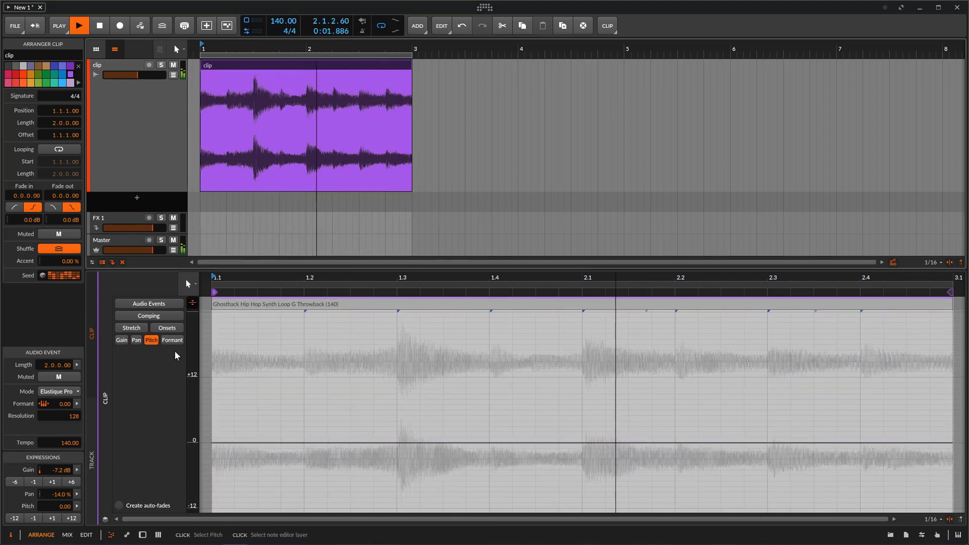
click(77, 506)
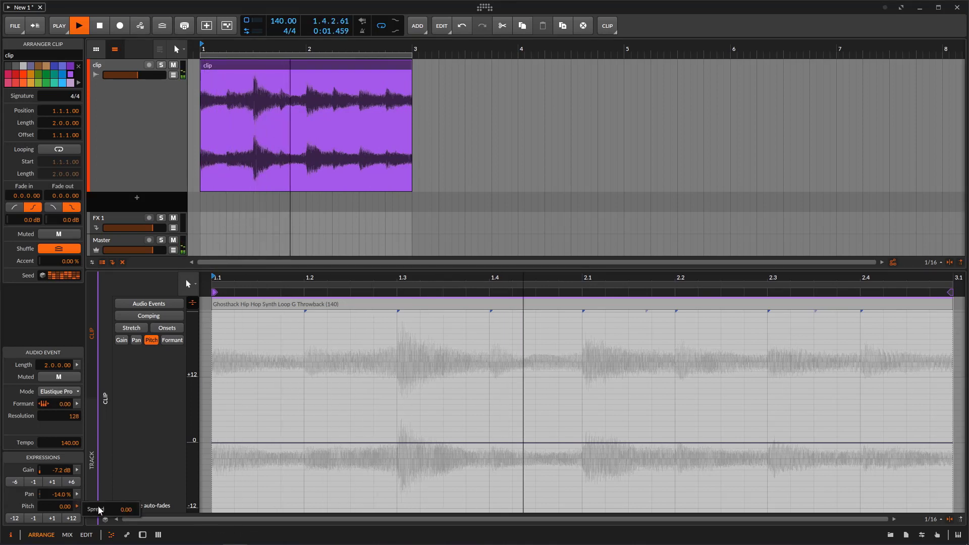
click(304, 443)
click(304, 444)
click(428, 443)
click(531, 445)
click(616, 445)
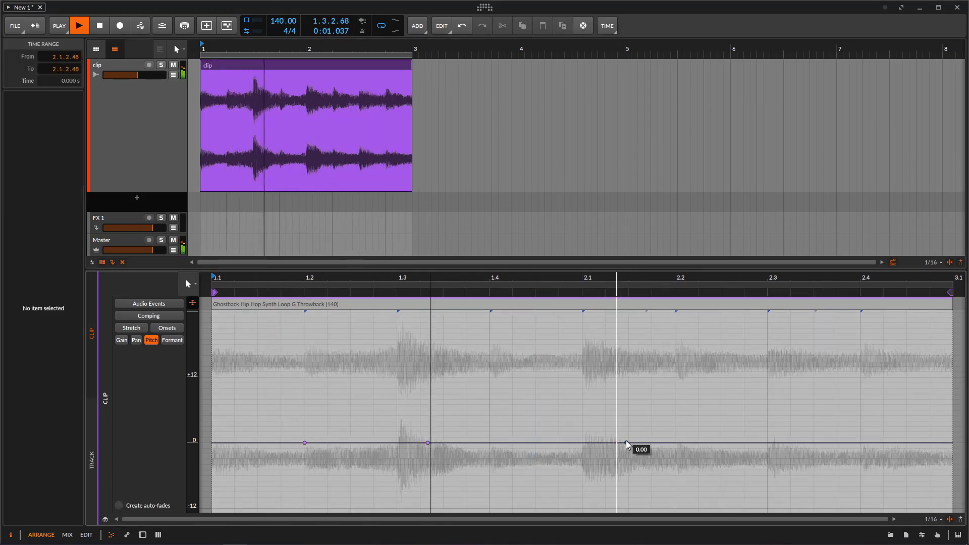
click(626, 443)
click(546, 443)
click(481, 443)
click(351, 444)
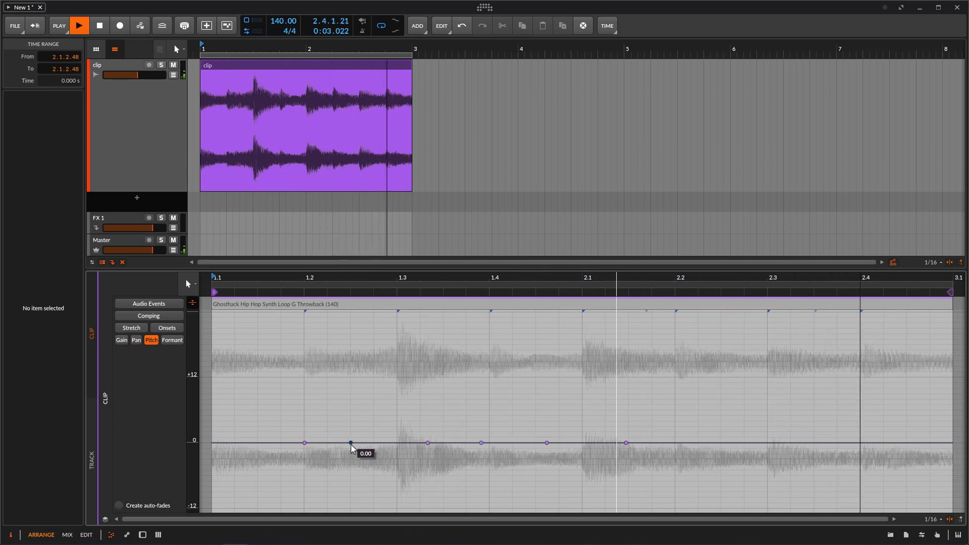
Step: Select the audio event, and set the Pitch spread of its points to 3.95
click(320, 304)
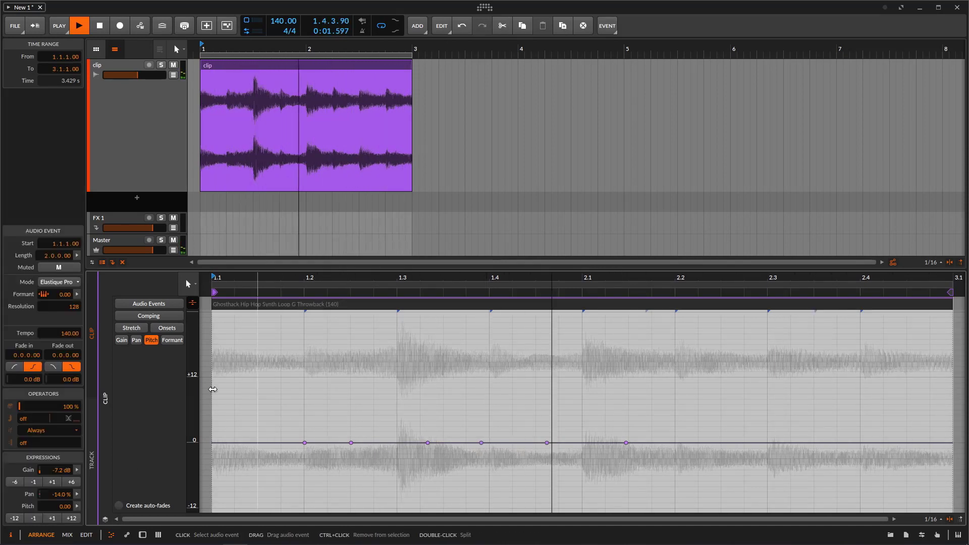
click(77, 507)
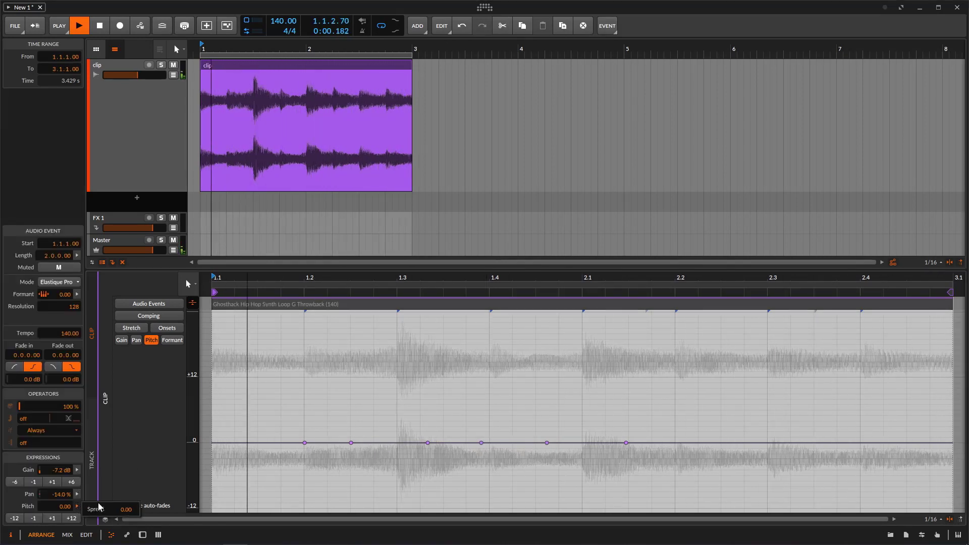
drag(127, 510, 126, 464)
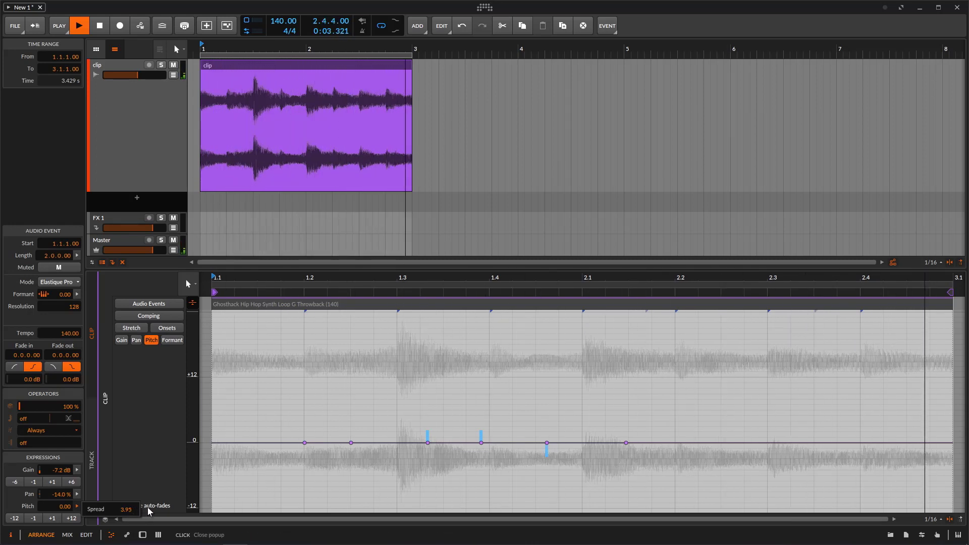
Step: Stop playback, consolidate the selected arranger clip to fix the random Pitch values, and select all six of its Pitch points
right_click(304, 66)
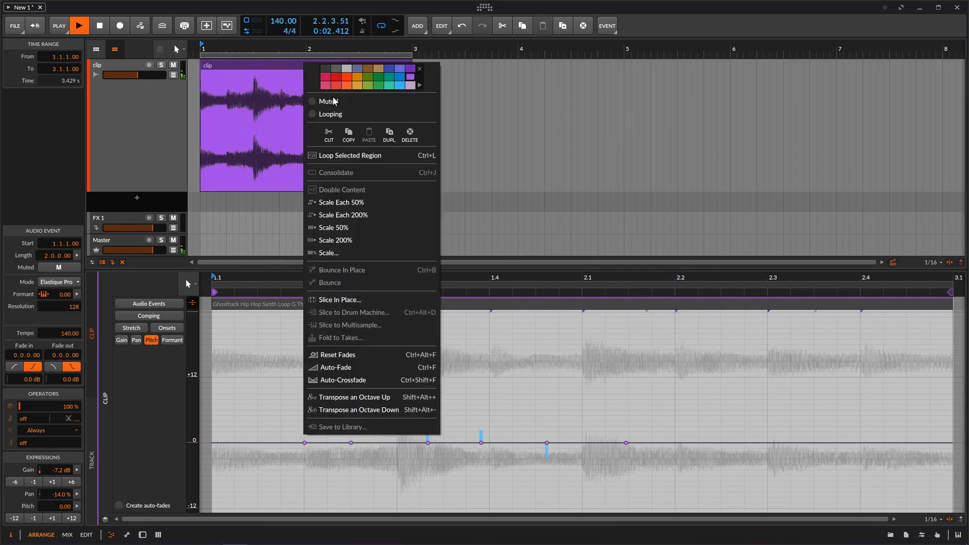
click(269, 94)
click(100, 29)
click(279, 68)
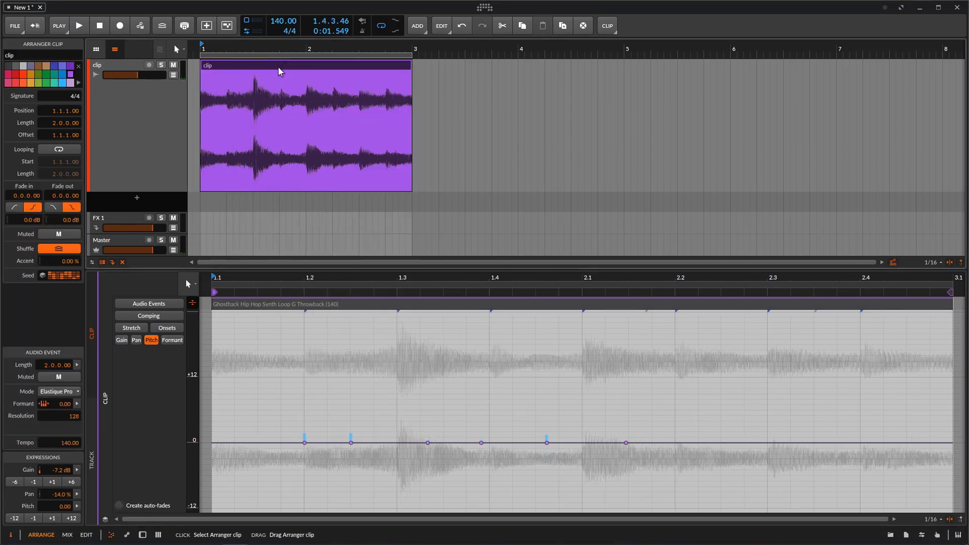
click(134, 343)
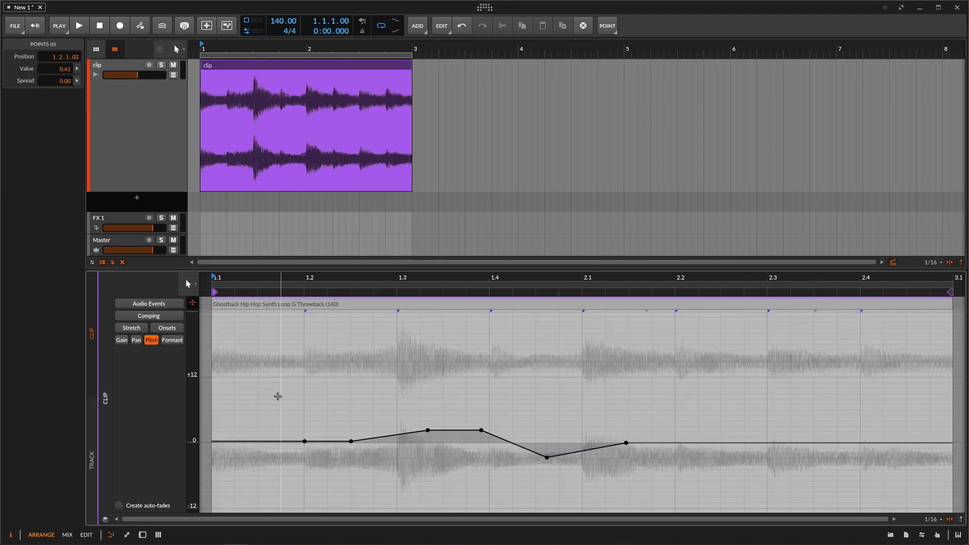
drag(278, 396, 716, 512)
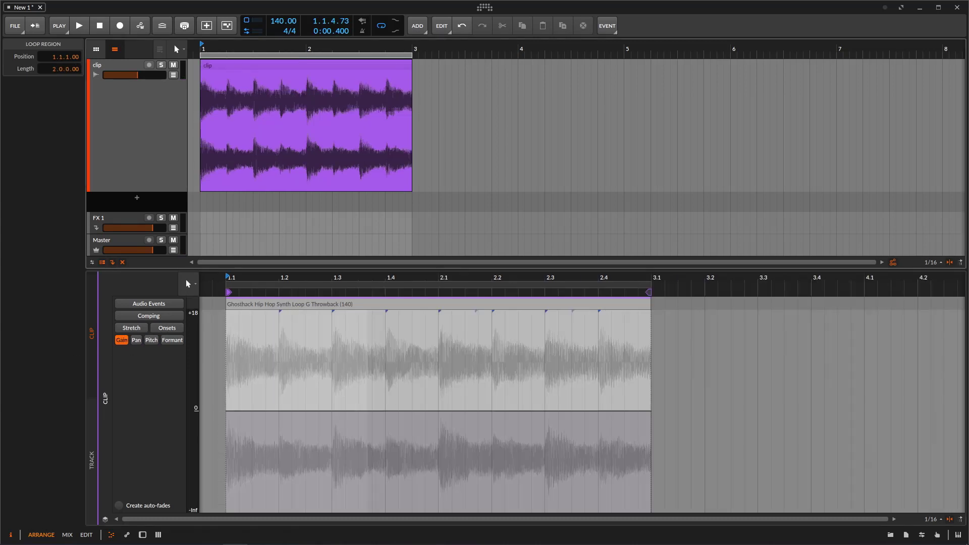
Step: Open the Gain spread setting for the purple arranger clip and again for its audio event
click(296, 66)
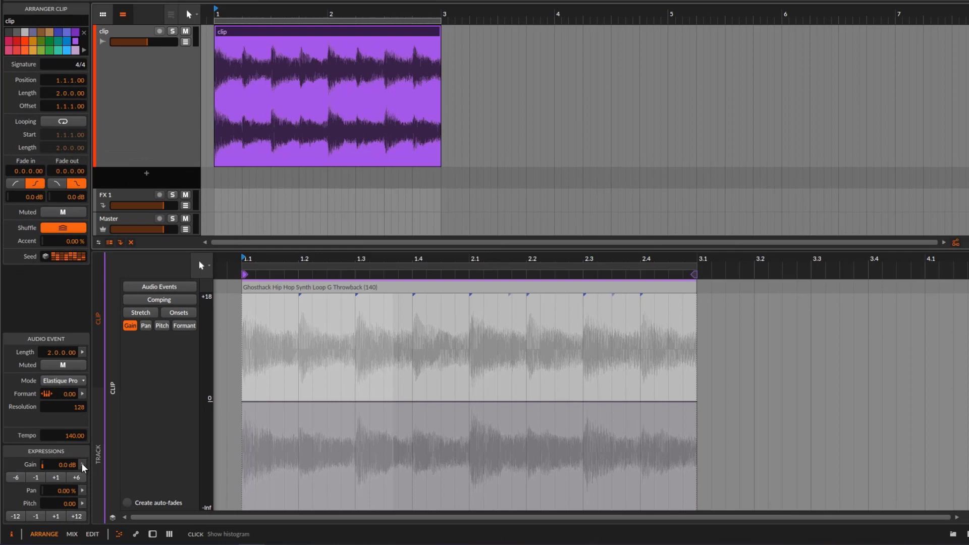
click(77, 470)
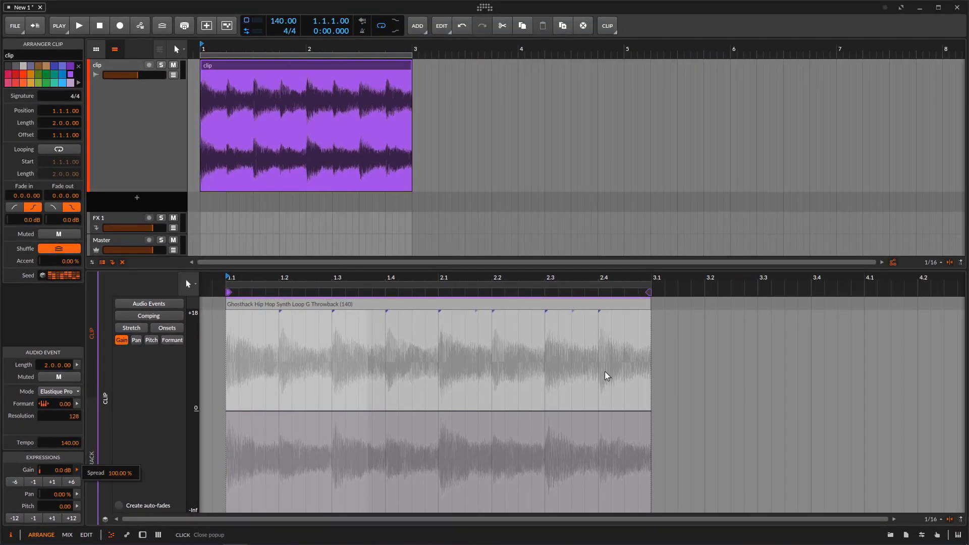
click(353, 308)
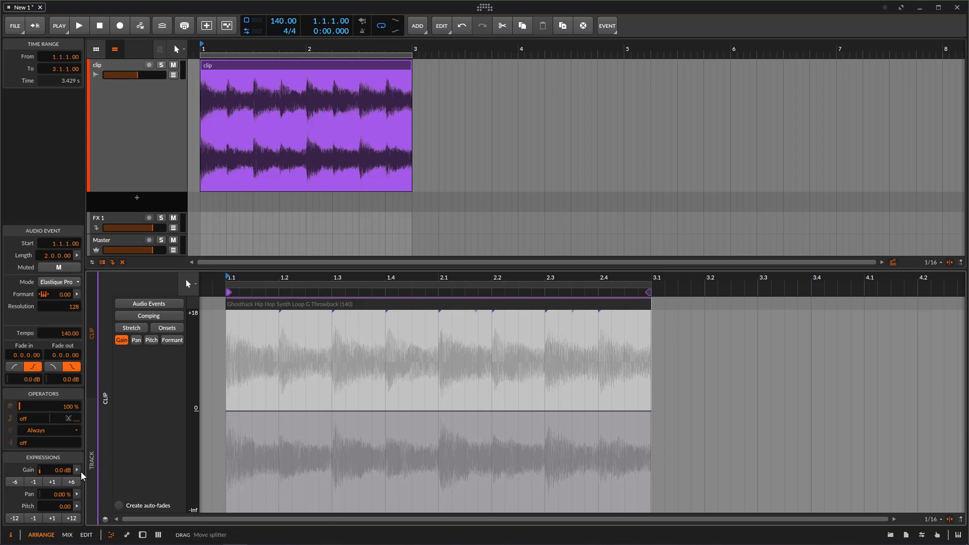
mouse_move(79, 473)
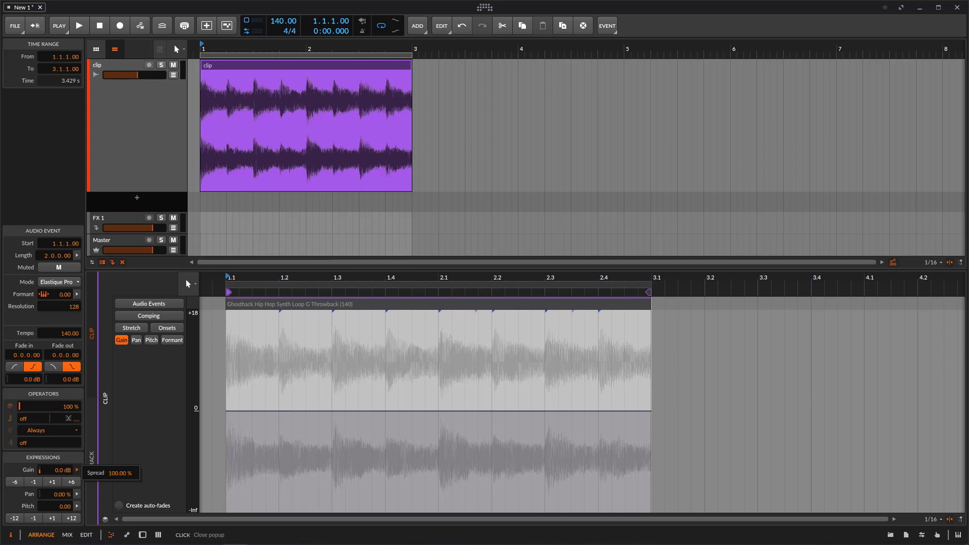
Step: Replace the synth loop with the drum loop or_drum_loop_cruzer_full_130 at 130 BPM, and play it briefly
click(891, 536)
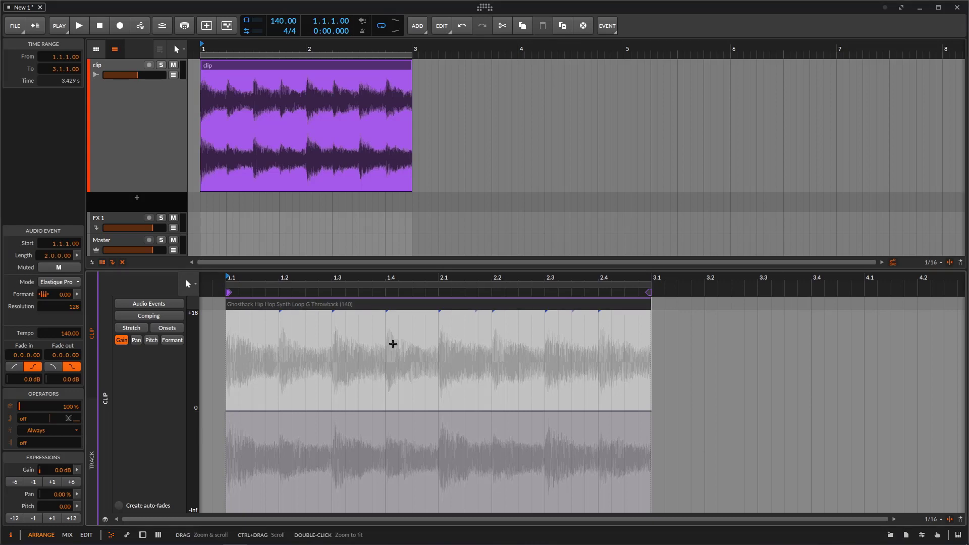
click(890, 535)
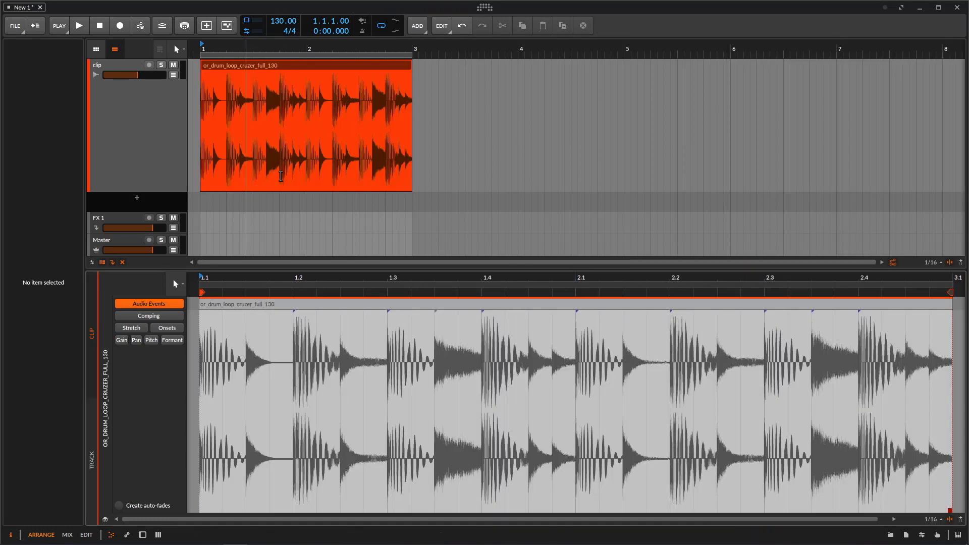
click(79, 25)
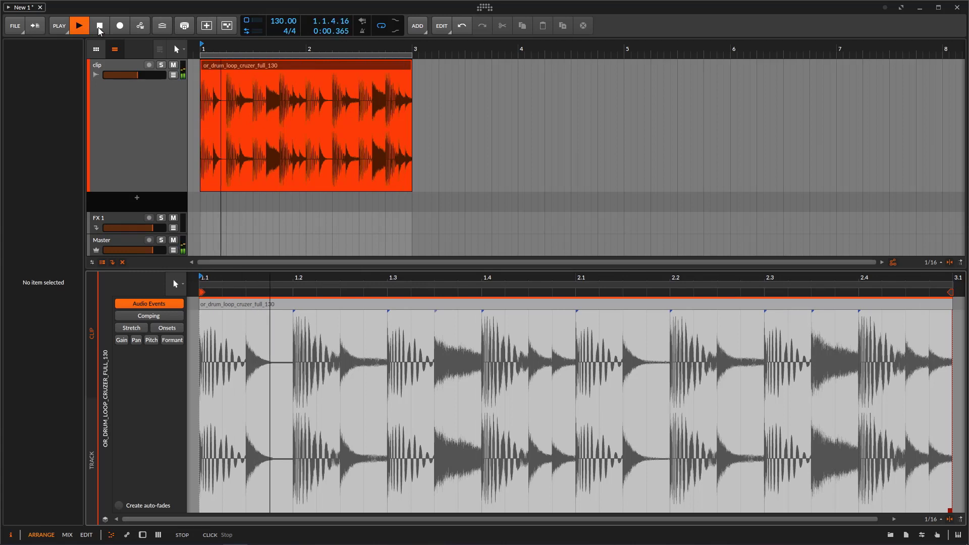
click(100, 29)
Step: Select the drum loop's audio event, view its Gain expression, and switch the display to its Pan expression
click(322, 309)
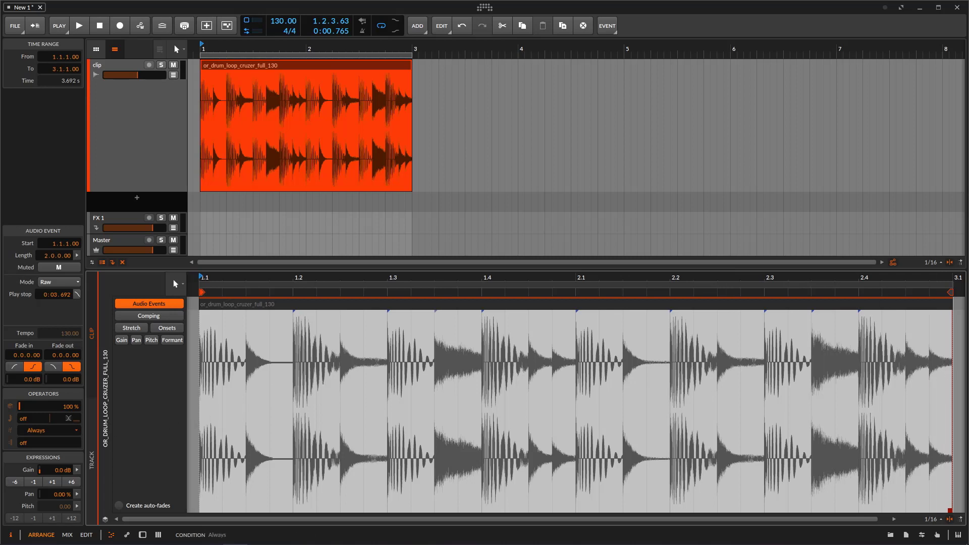
click(123, 339)
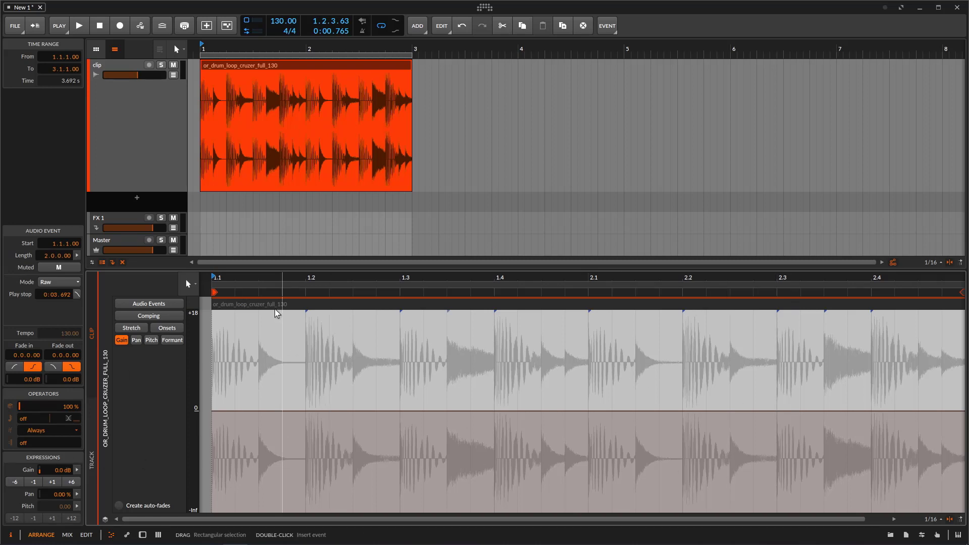
click(136, 339)
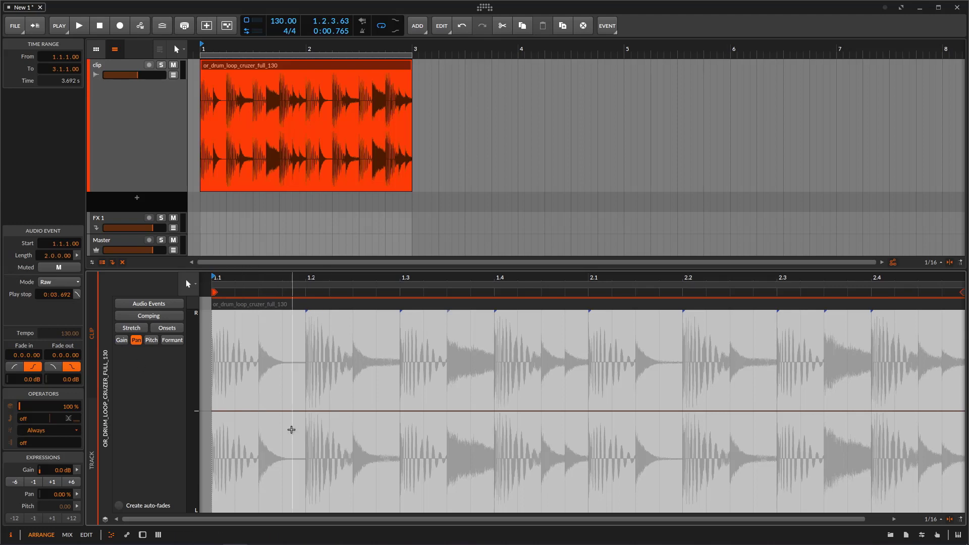
Step: Slice the drum loop at 1/16 grid intervals over its whole length with the Knife tool, and return to the Pointer tool
key(5)
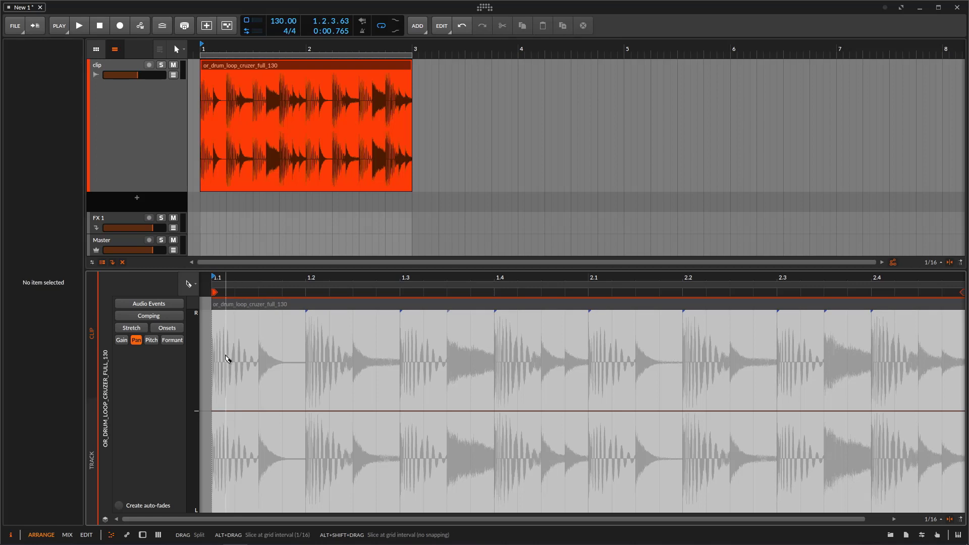
drag(212, 378, 935, 394)
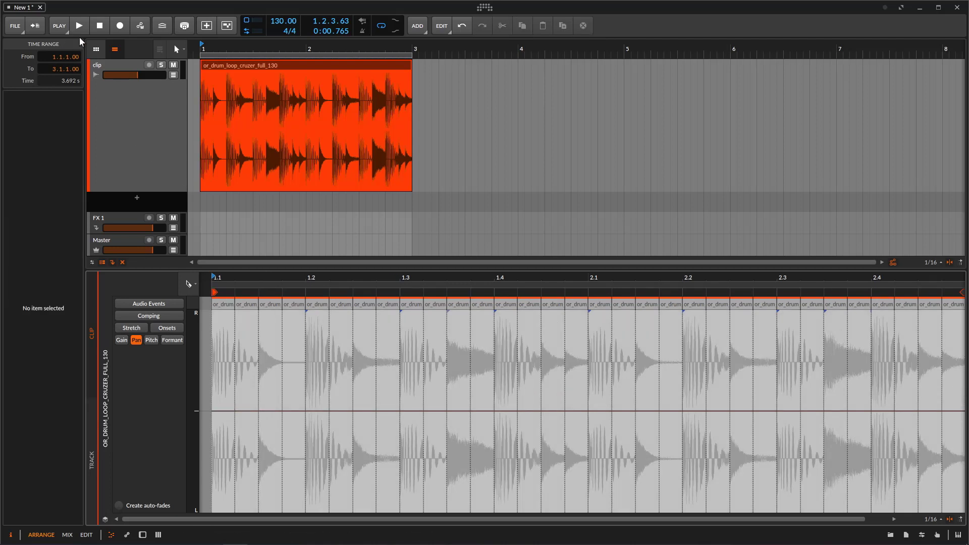
click(99, 25)
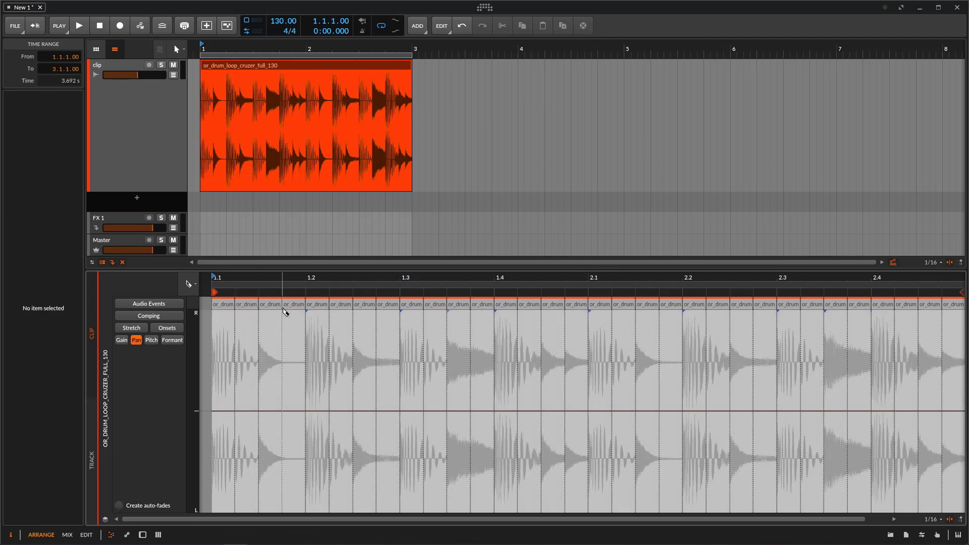
click(189, 284)
click(187, 301)
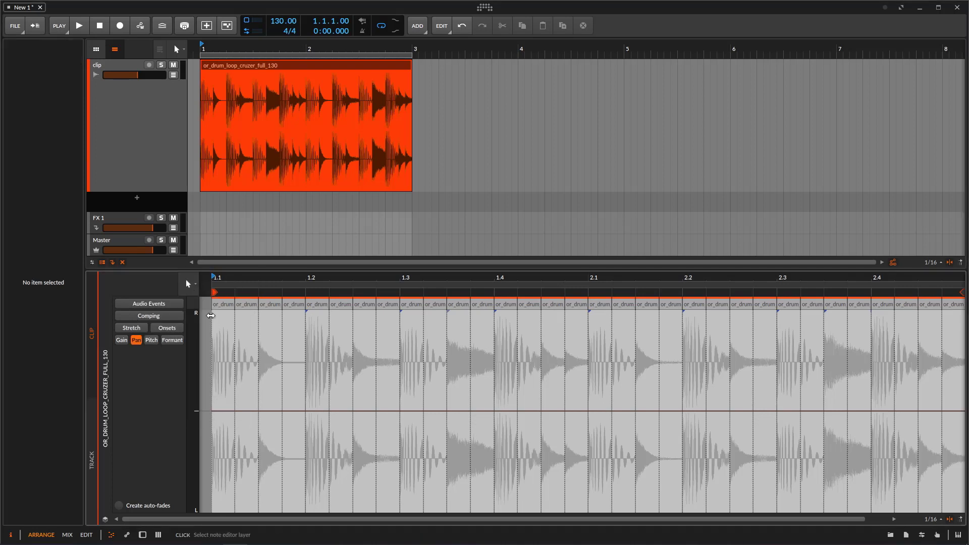
Step: Select several slices one at a time, and select the first twelve slices together, from 1.1 up to 1.4
click(223, 305)
click(246, 304)
click(270, 306)
click(293, 305)
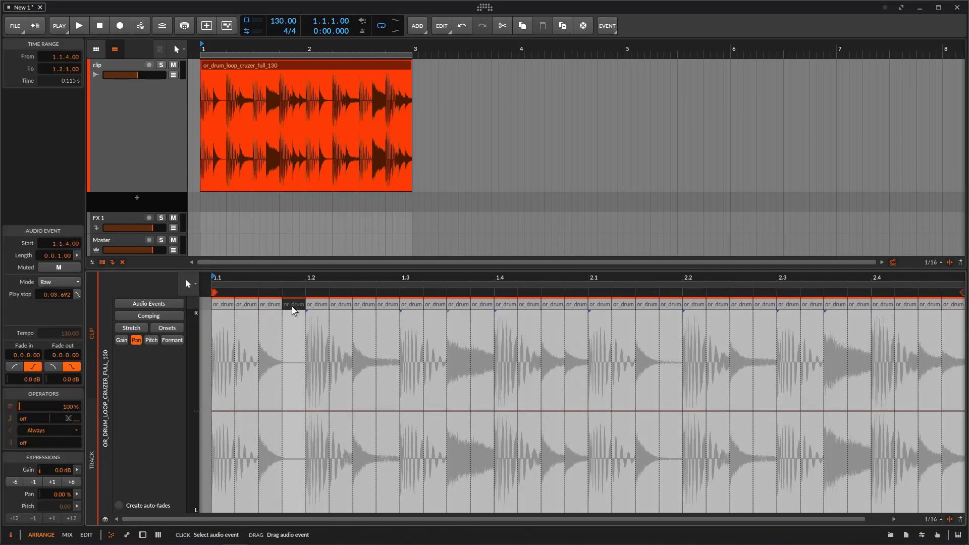
click(313, 305)
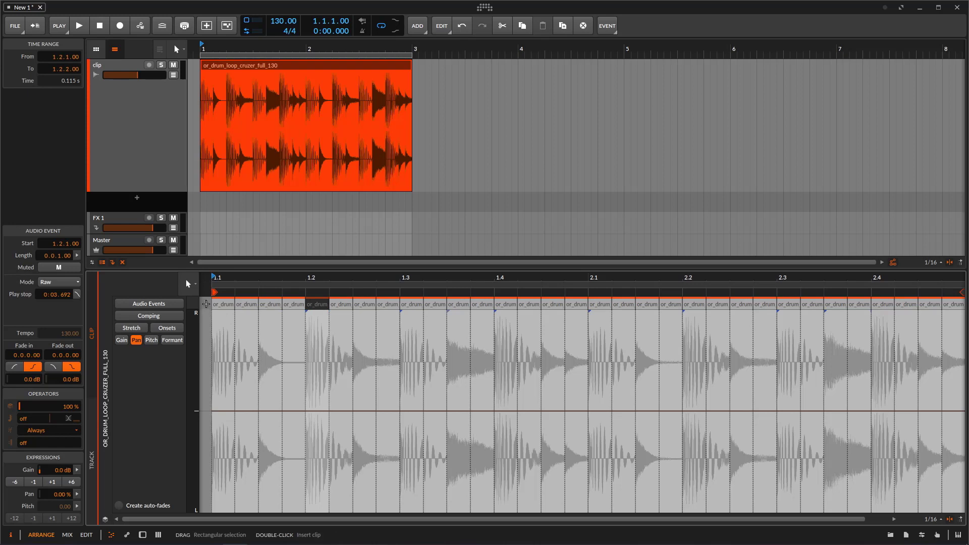
drag(207, 307, 491, 360)
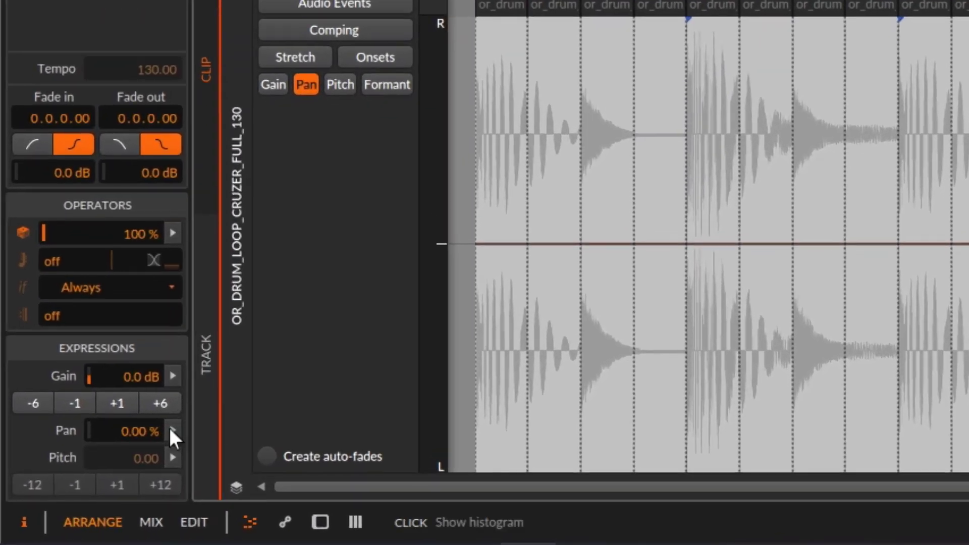
Step: Open the Pan histogram for the twelve selected slices, and randomise their pan values with several passes of Chaos
click(172, 431)
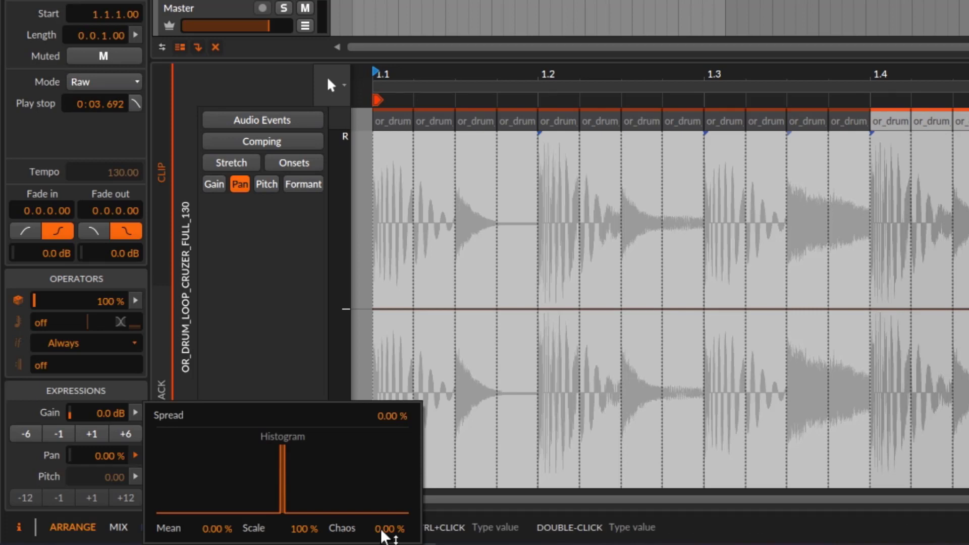
drag(389, 528, 389, 466)
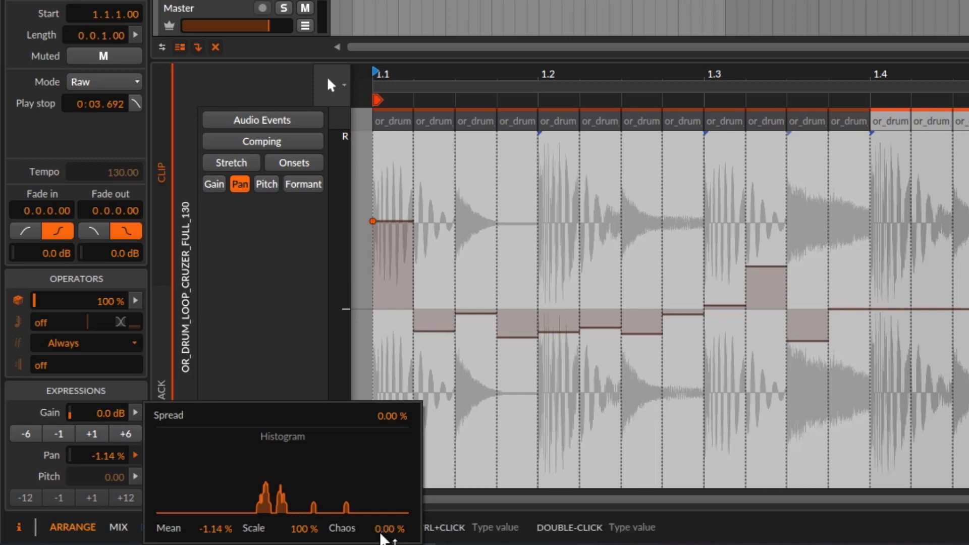
mouse_move(414, 527)
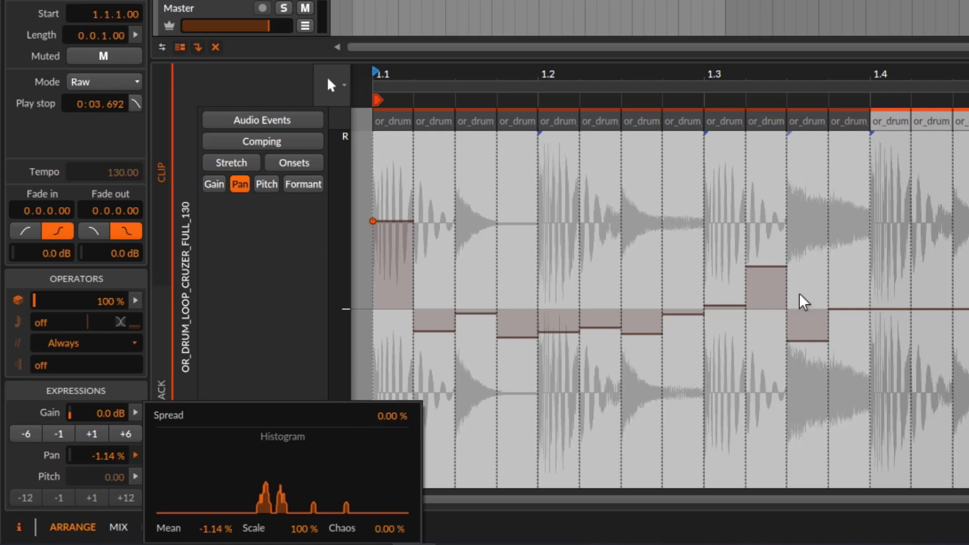
drag(393, 529, 387, 243)
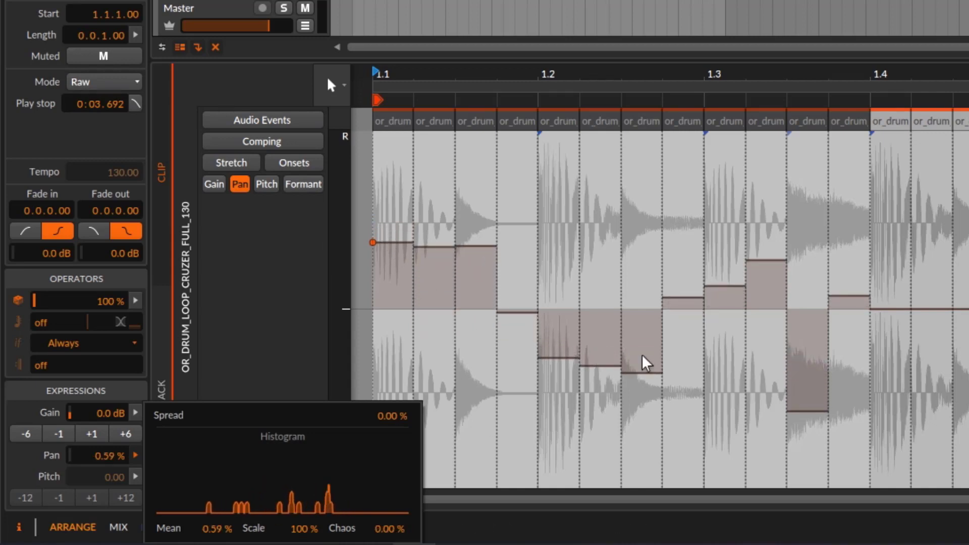
click(395, 529)
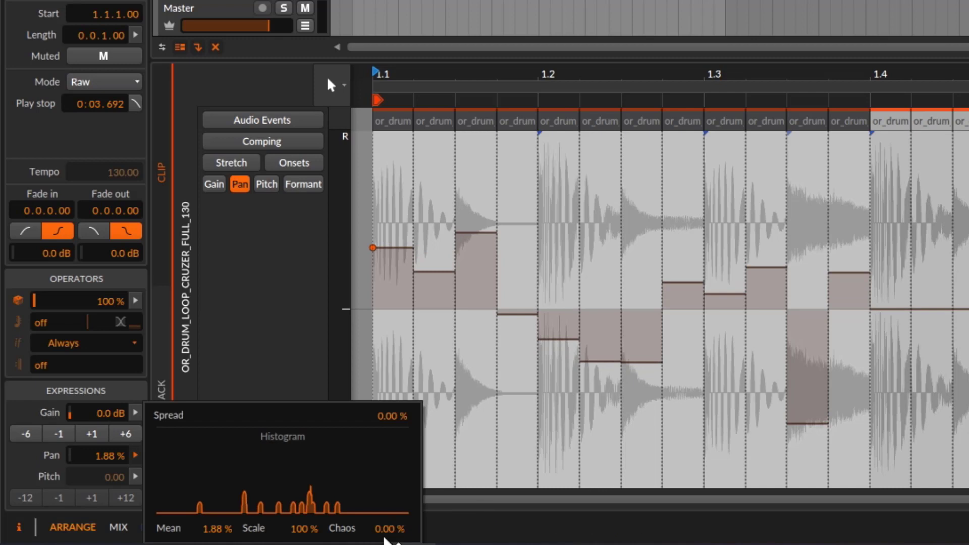
drag(386, 533, 381, 349)
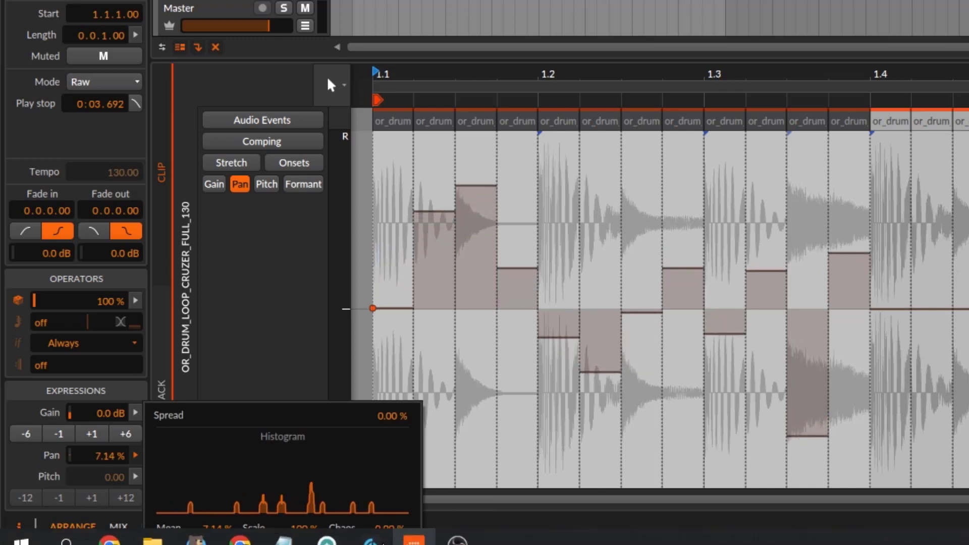
click(386, 535)
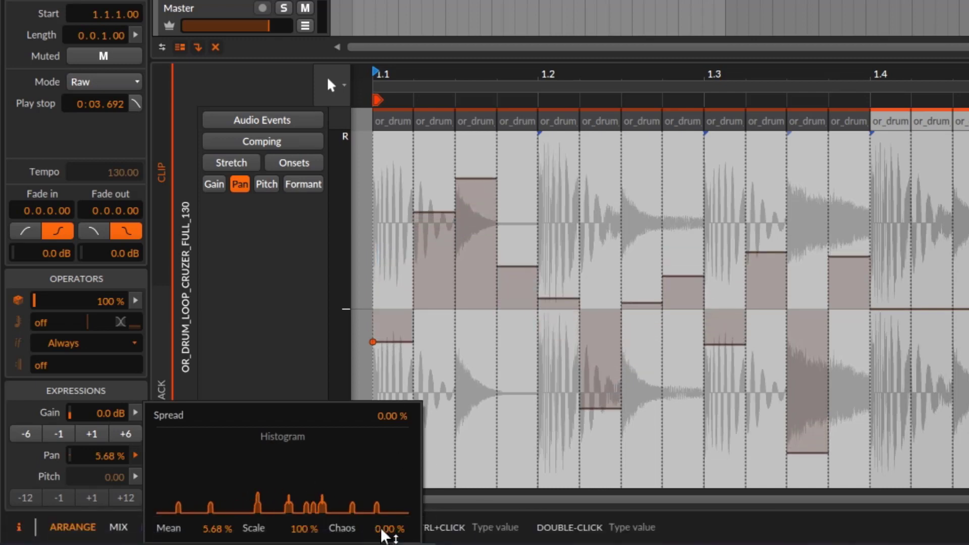
drag(385, 532, 385, 485)
click(382, 531)
drag(381, 531, 384, 348)
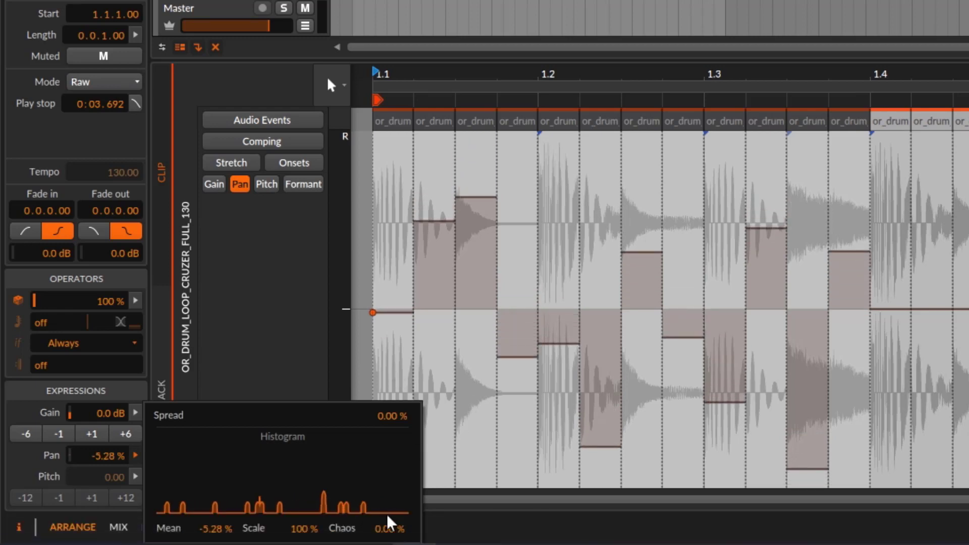
mouse_move(393, 527)
mouse_down()
mouse_move(393, 500)
mouse_move(393, 544)
mouse_up()
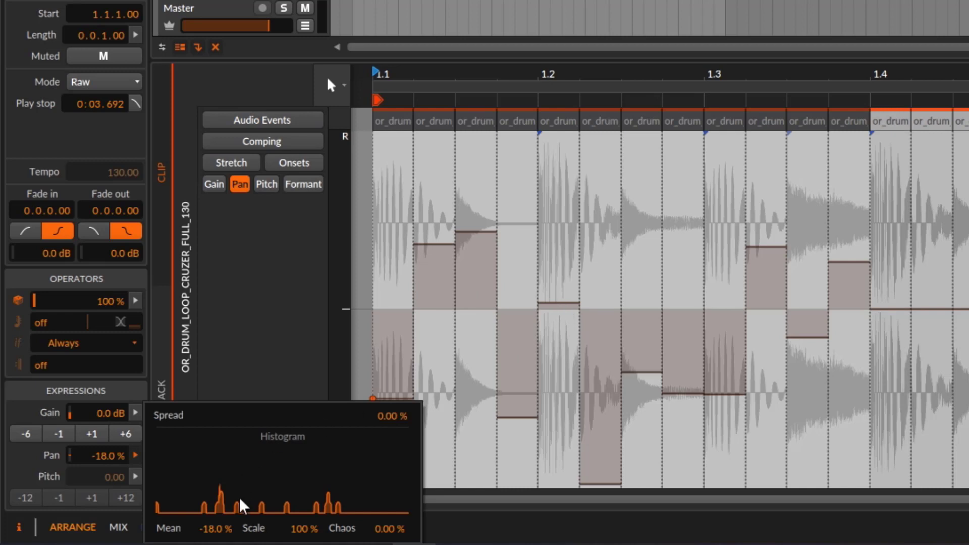
Step: Set the mean Pan of the selected slices to -4.98 %, and play the loop to hear the panning
mouse_move(215, 529)
mouse_down()
mouse_move(216, 483)
mouse_move(216, 544)
mouse_move(216, 522)
mouse_up()
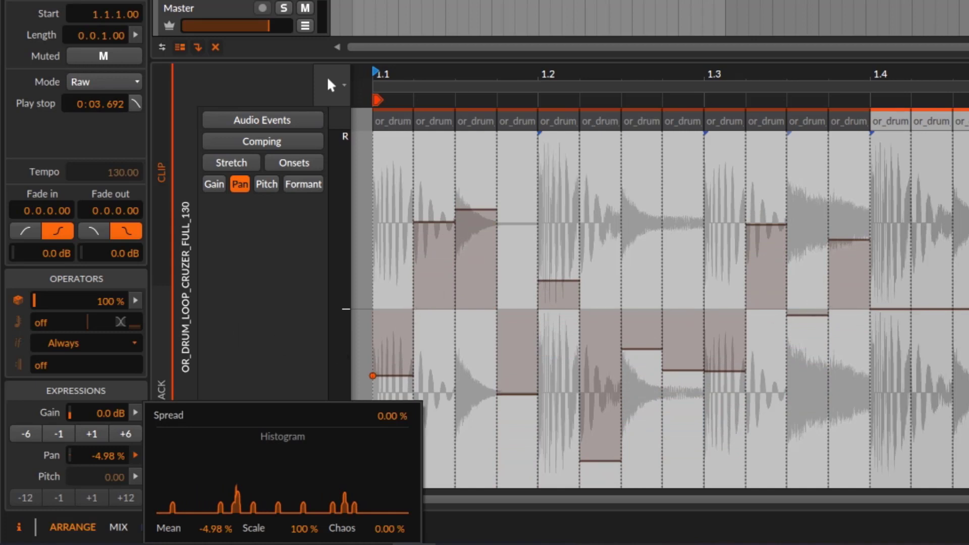
key(space)
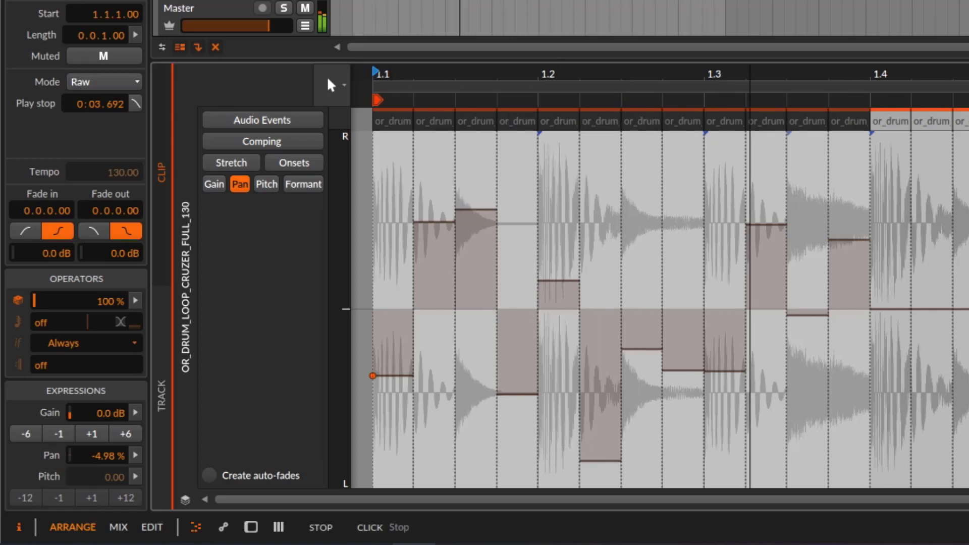
key(space)
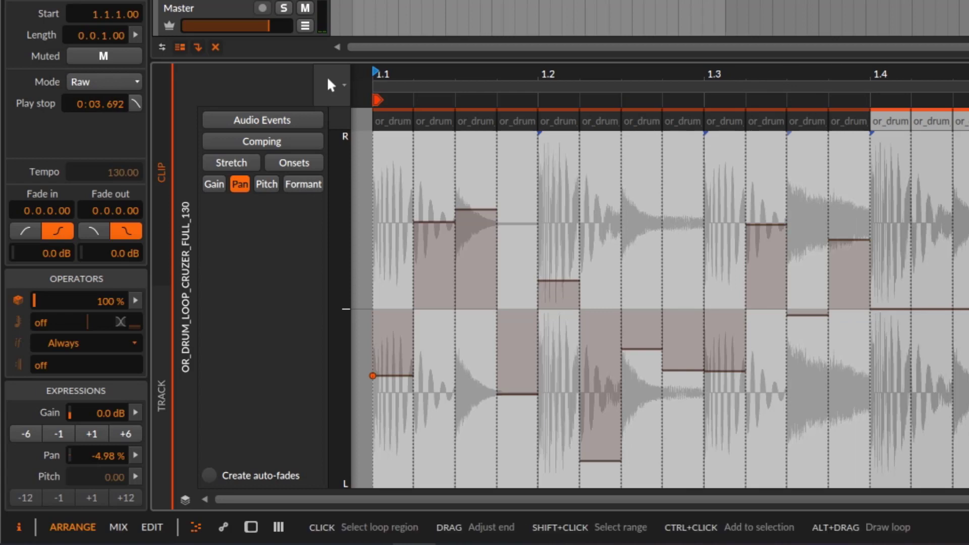
key(i)
key(space)
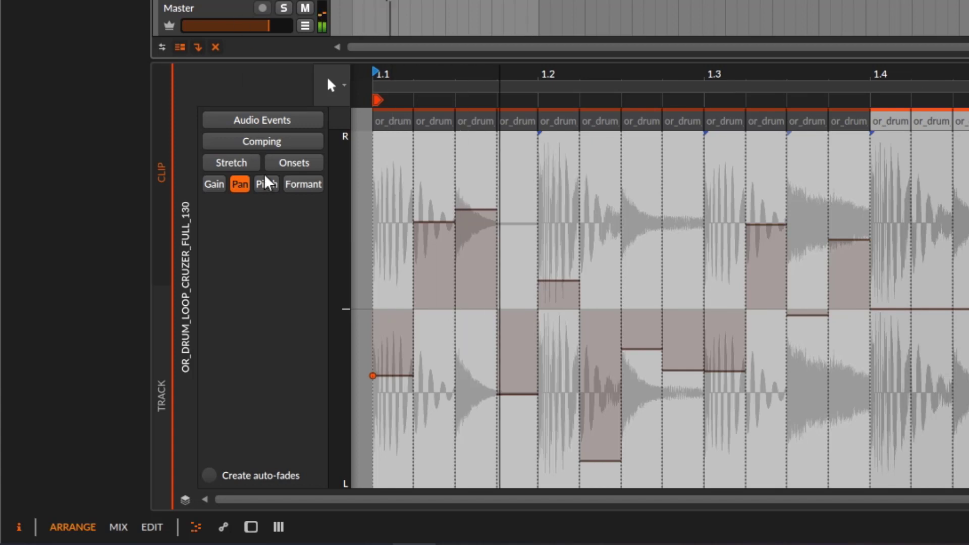
Step: Reopen the slices' Pan histogram during playback, scale their pan values down, and randomise them again with a little Chaos
key(i)
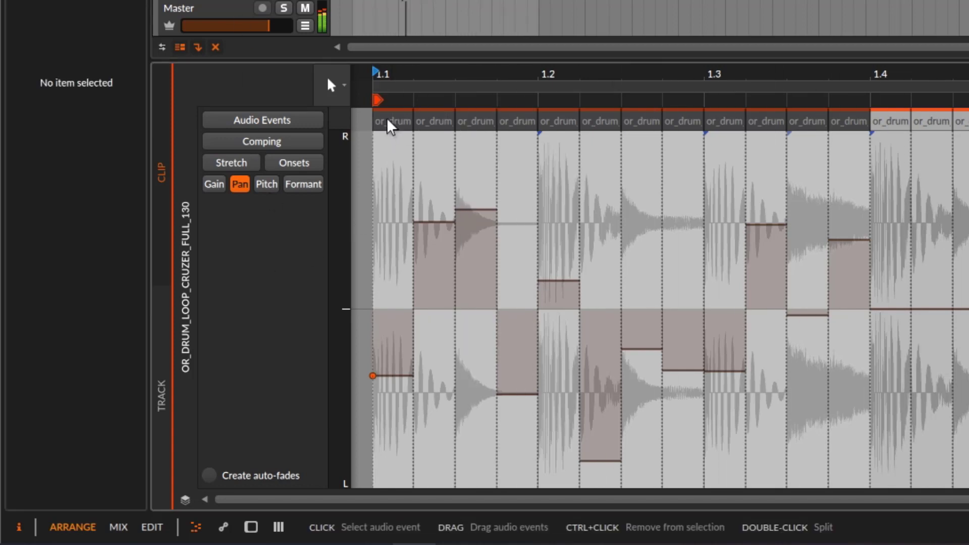
click(391, 126)
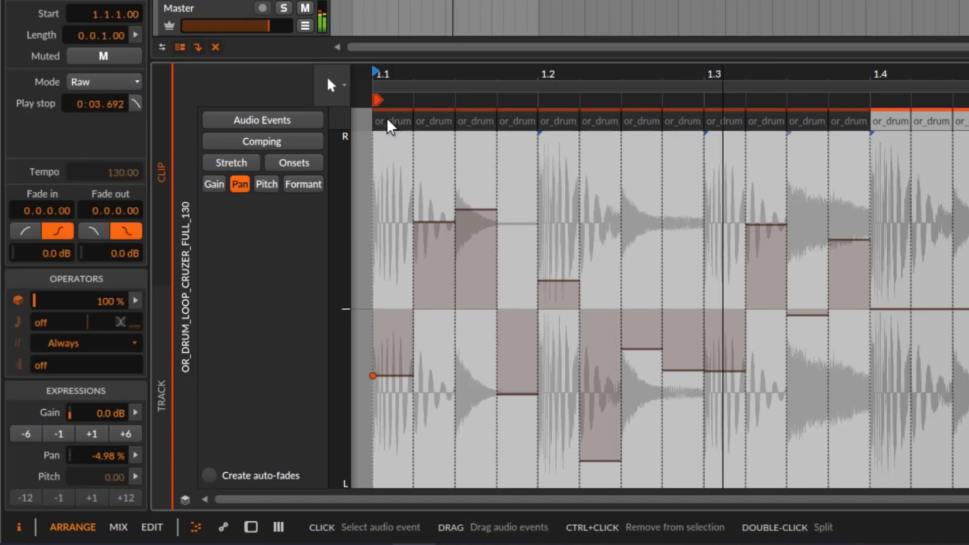
click(136, 455)
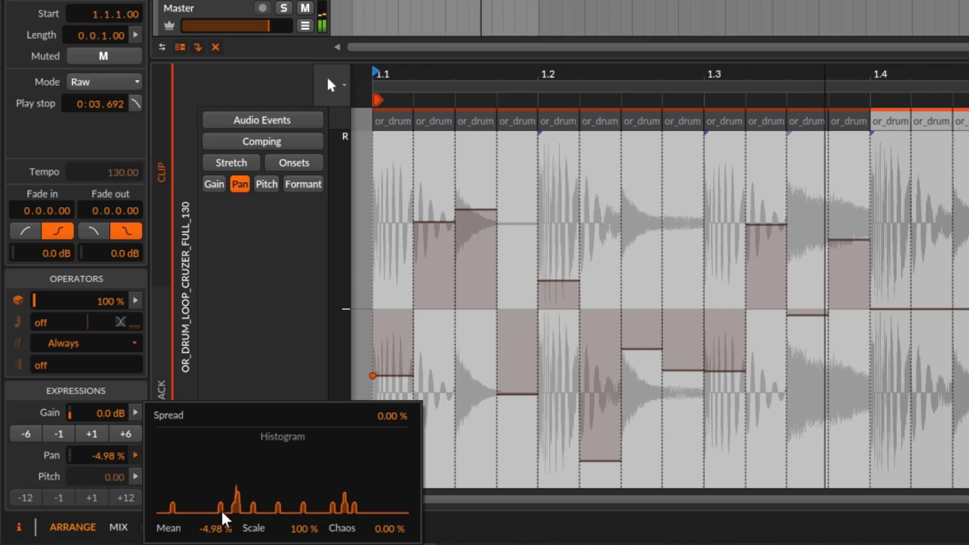
mouse_move(301, 531)
mouse_down()
mouse_move(301, 473)
mouse_move(301, 544)
mouse_move(304, 523)
mouse_move(309, 541)
mouse_up()
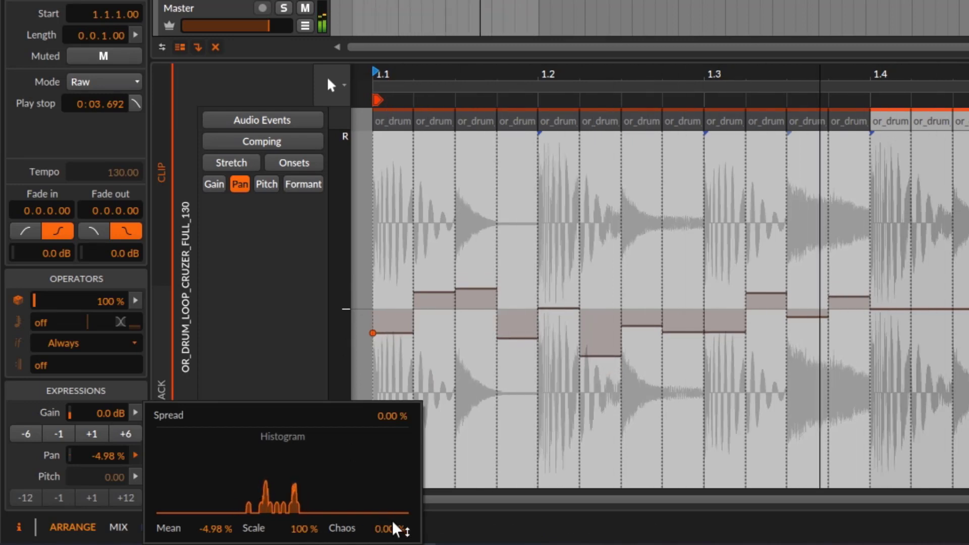
drag(389, 527, 389, 508)
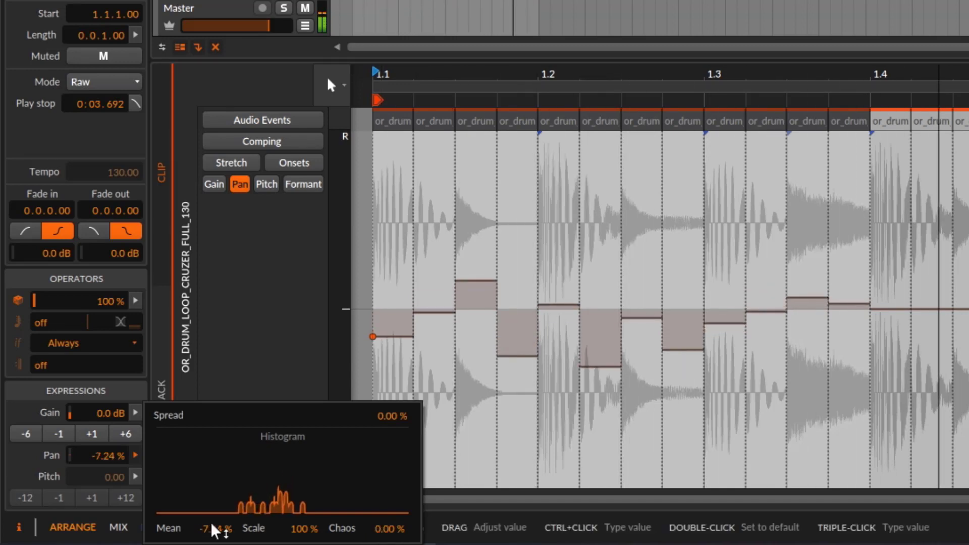
Step: Shift the mean Pan of the twelve selected slices to 2.76 %, adjust their pan Scale, and deselect the slices
drag(216, 527, 216, 523)
drag(304, 528, 304, 533)
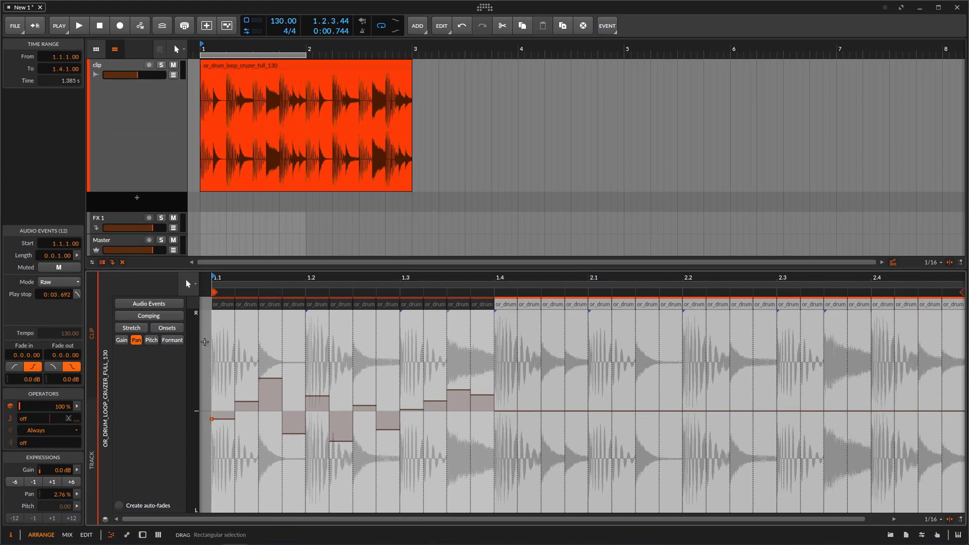
click(210, 348)
Step: Undo the slices' pan edits and the slicing, back to the single unsliced drum loop event
key(ctrl+z)
key(ctrl+z)
key(ctrl+z)
key(ctrl+z)
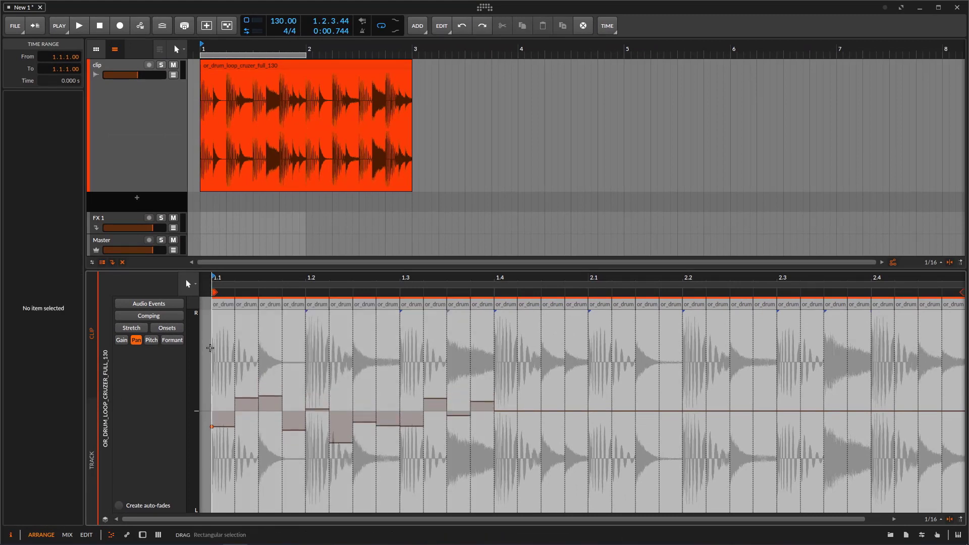
key(ctrl+z)
key(ctrl+z)
key(ctrl+z)
key(ctrl+z)
key(ctrl+z)
key(ctrl+z)
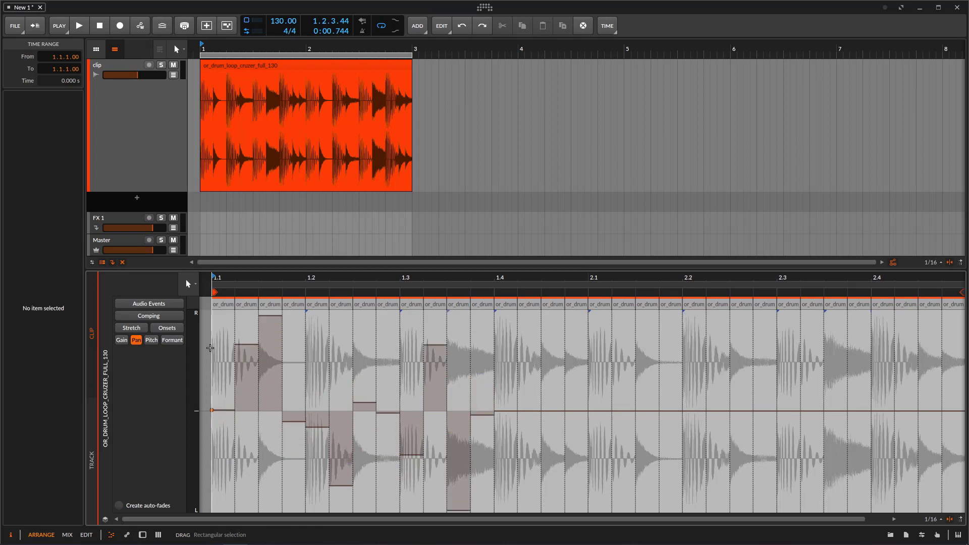
key(ctrl+z)
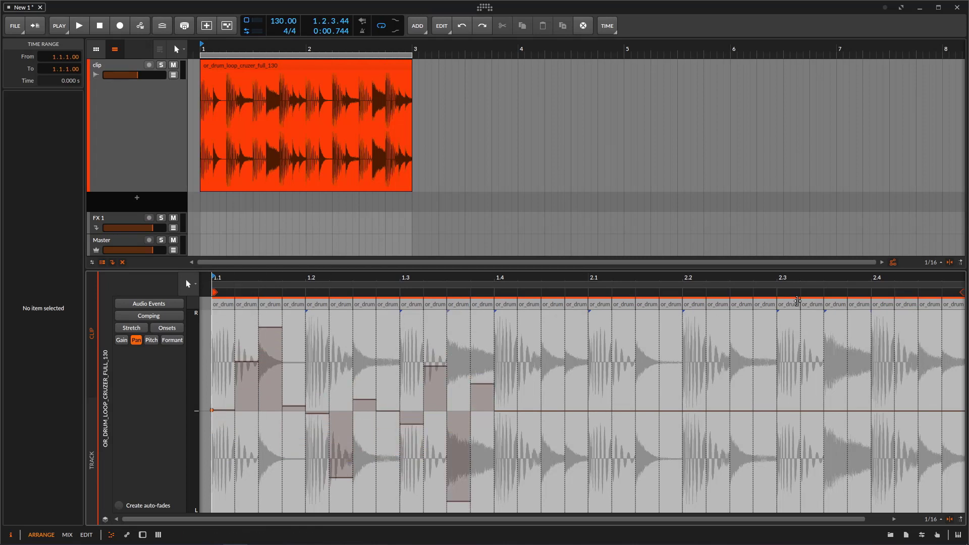
key(ctrl+z)
key(ctrl+z)
key(ctrl+z)
key(ctrl+z)
key(ctrl+z)
key(ctrl+z)
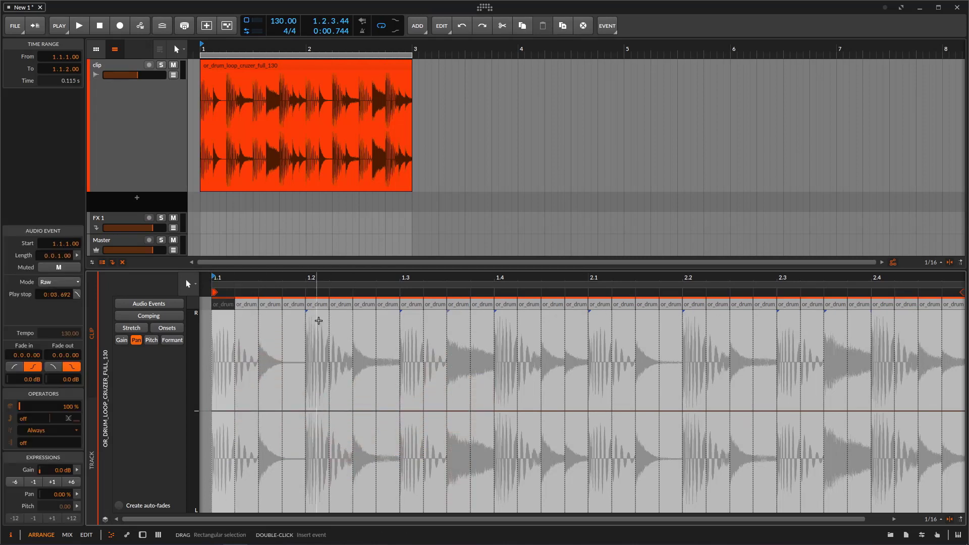
key(ctrl+z)
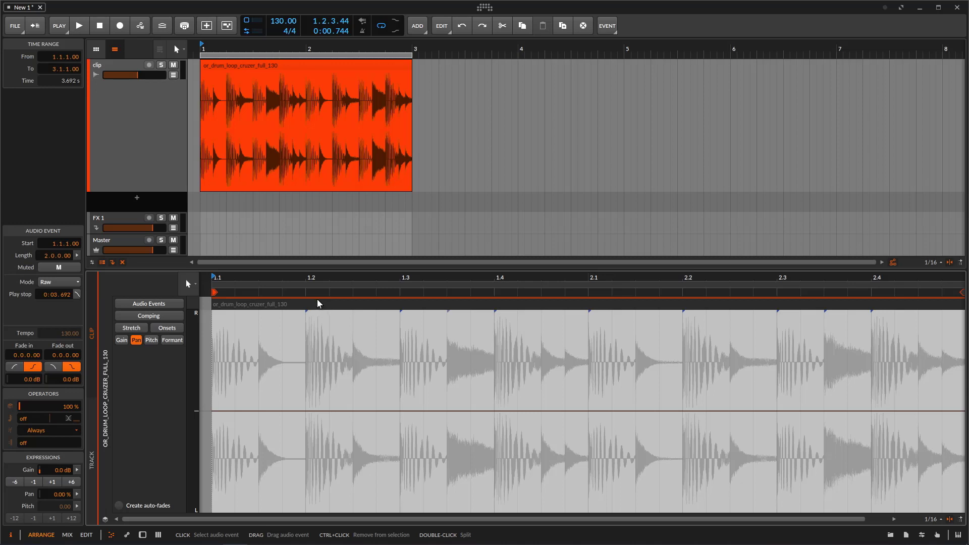
Step: Show the event's Pitch, Gain and Formant expressions in turn, and return to the Pan expression
click(152, 342)
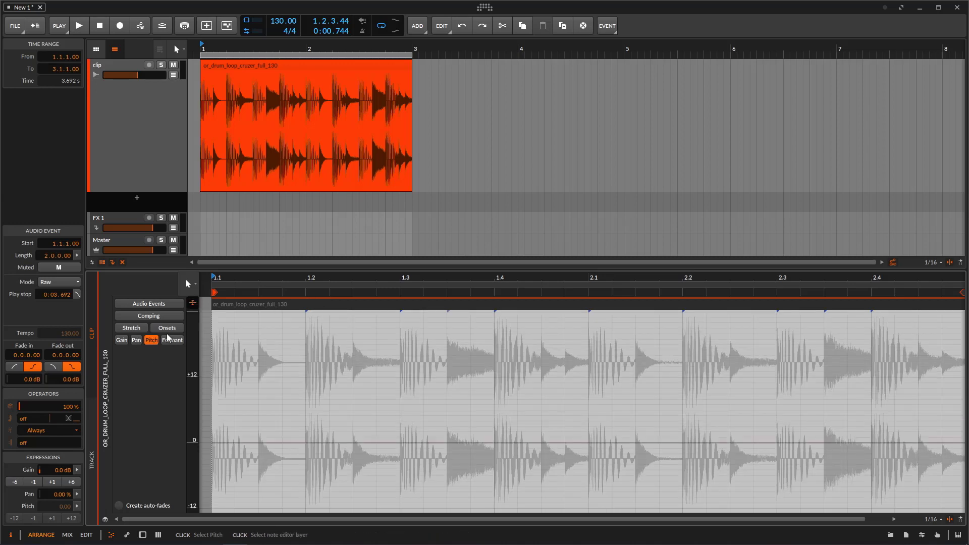
click(122, 341)
click(136, 341)
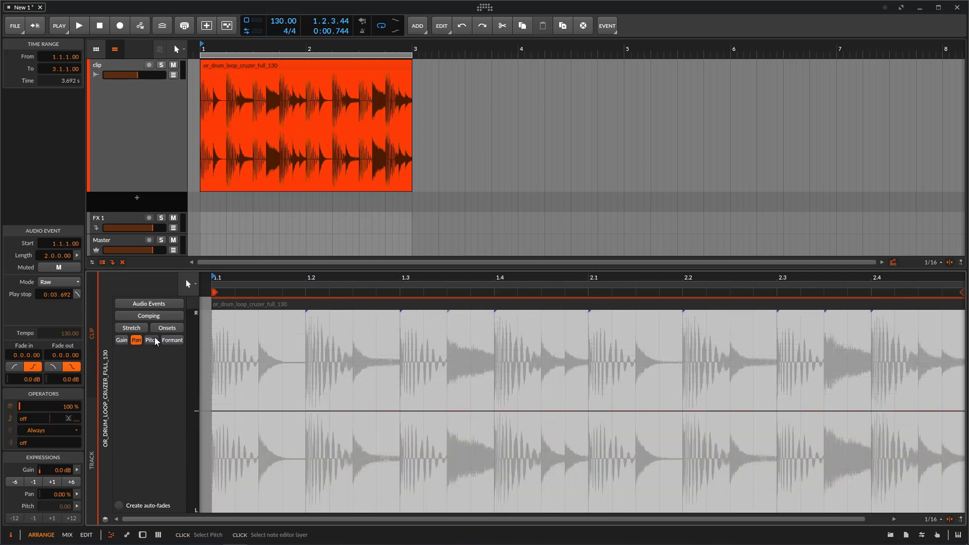
click(172, 340)
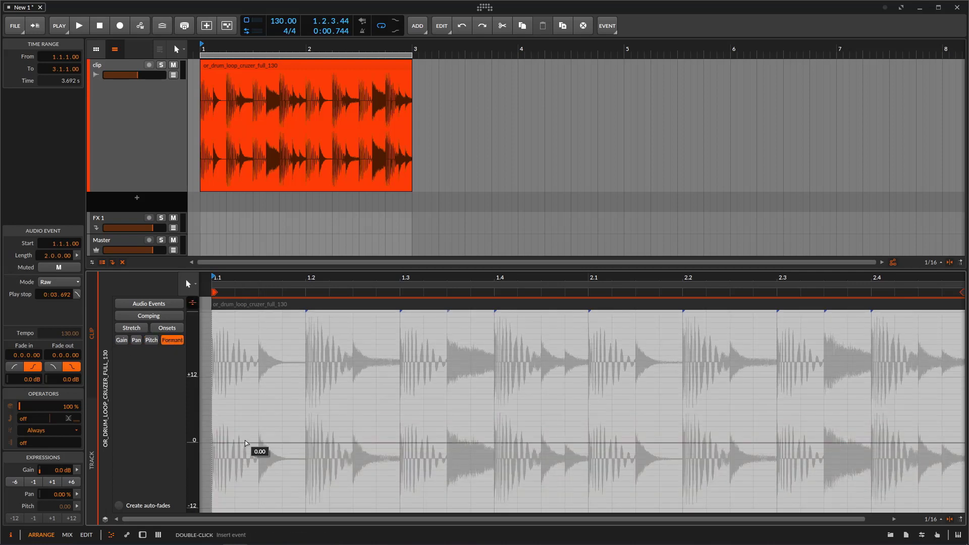
click(157, 342)
click(136, 340)
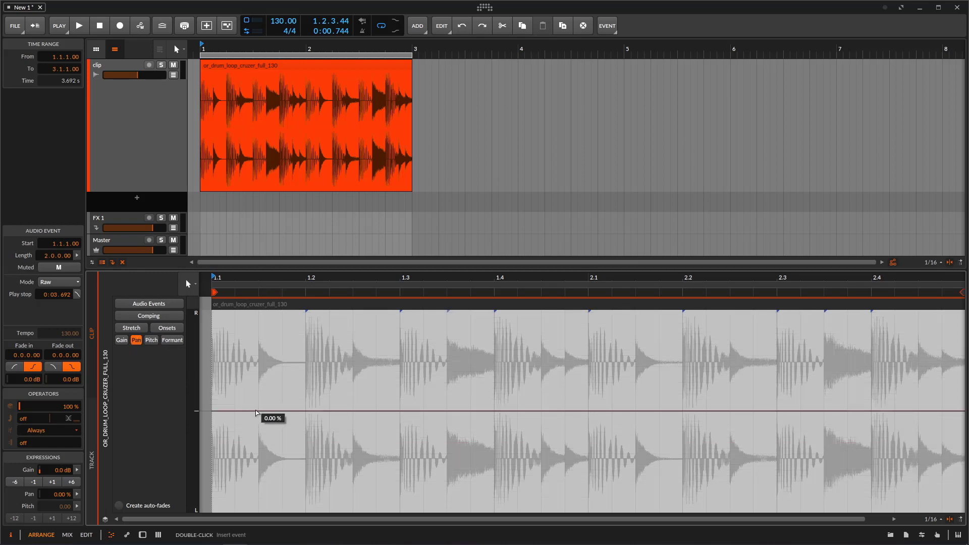
Step: Insert six points on the Pan line at 0.00 %, spaced about an eighth note apart from 1.1.3 to 1.4
double_click(258, 412)
double_click(303, 411)
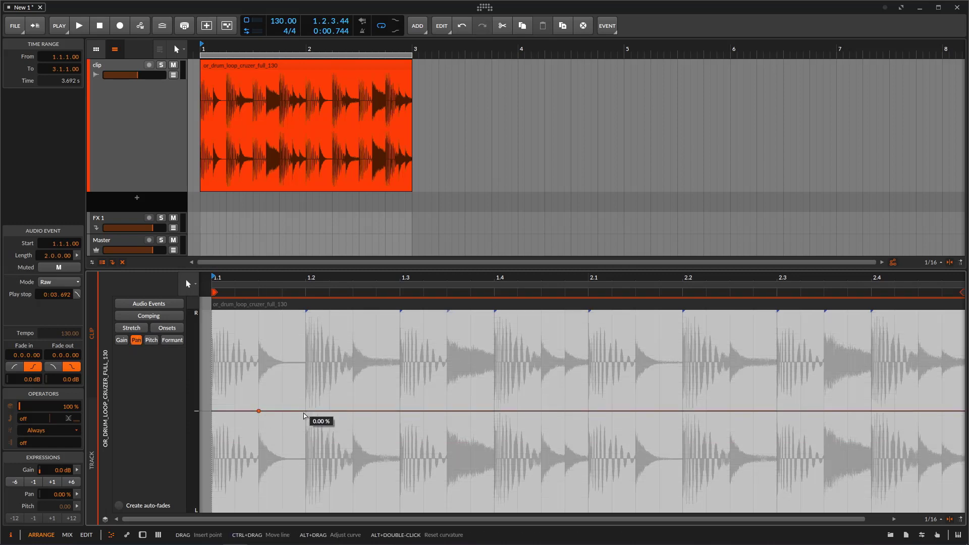
double_click(353, 411)
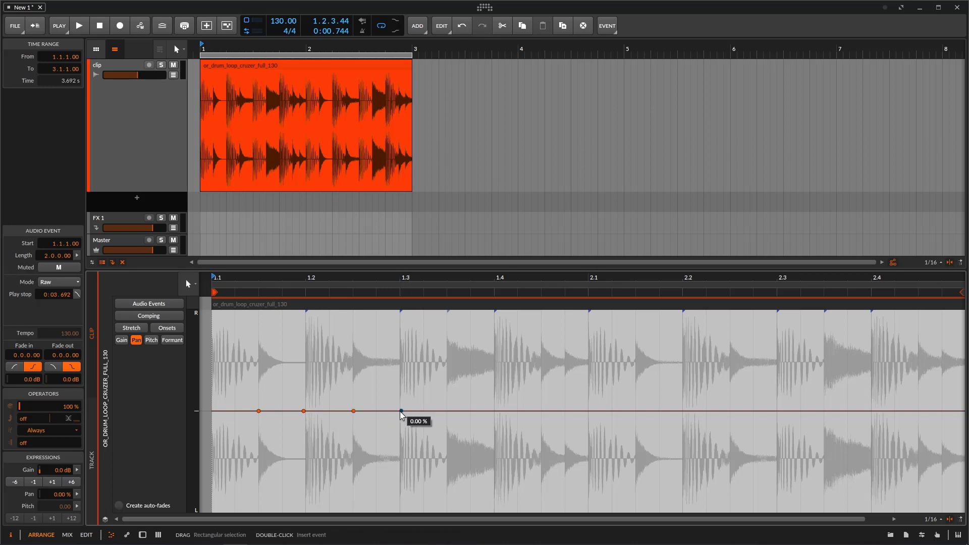
double_click(400, 412)
double_click(448, 412)
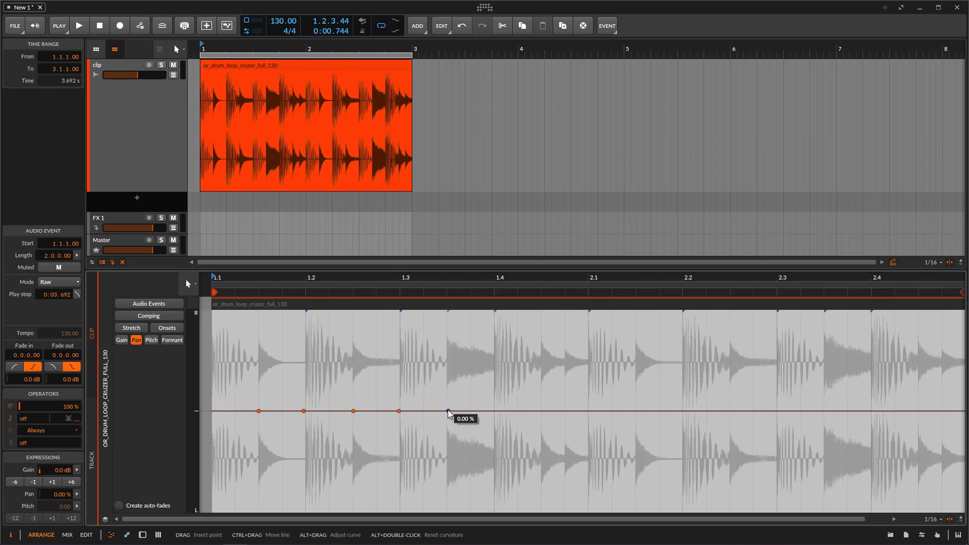
double_click(496, 412)
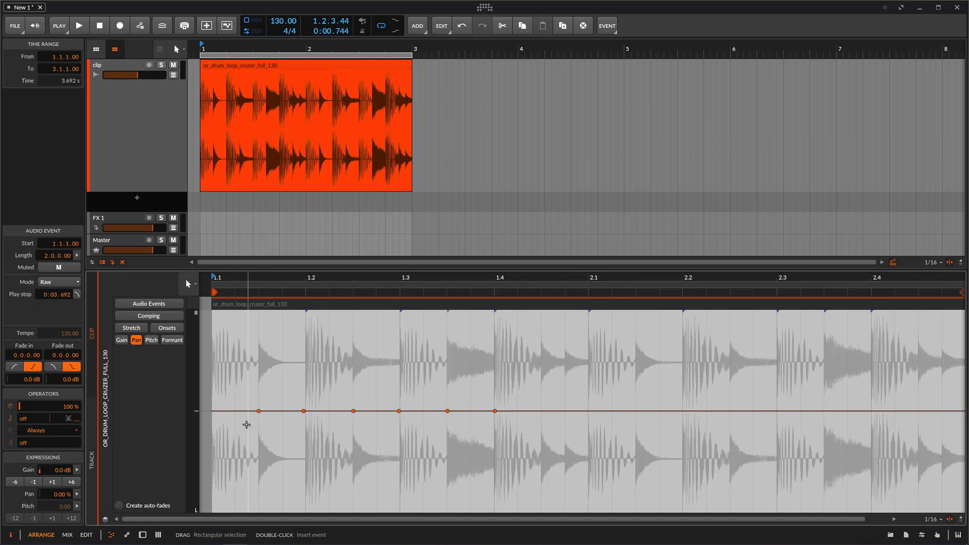
Step: Select the pan point at 1.1.3.00 and examine its Position, Value and Spread settings
click(258, 411)
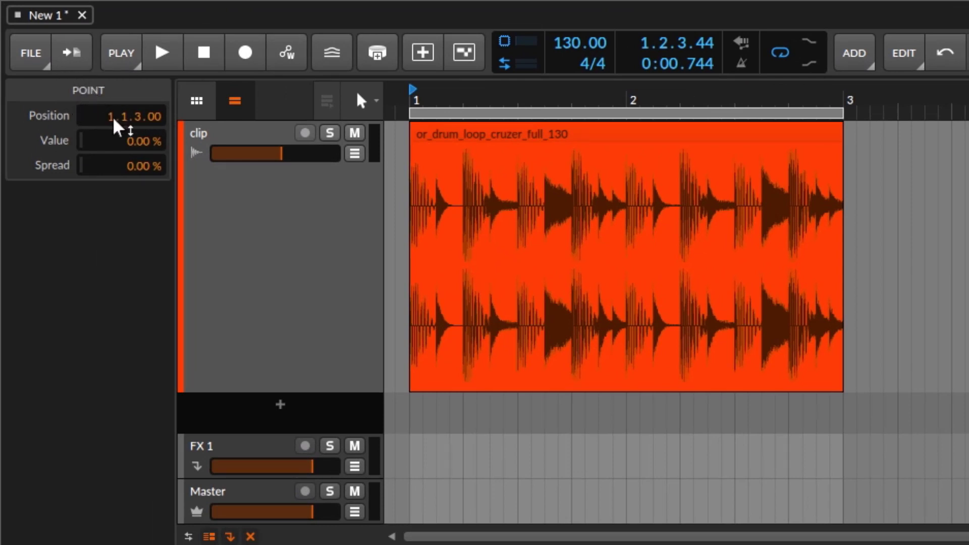
mouse_move(145, 150)
mouse_down()
mouse_move(146, 121)
mouse_move(143, 142)
mouse_up()
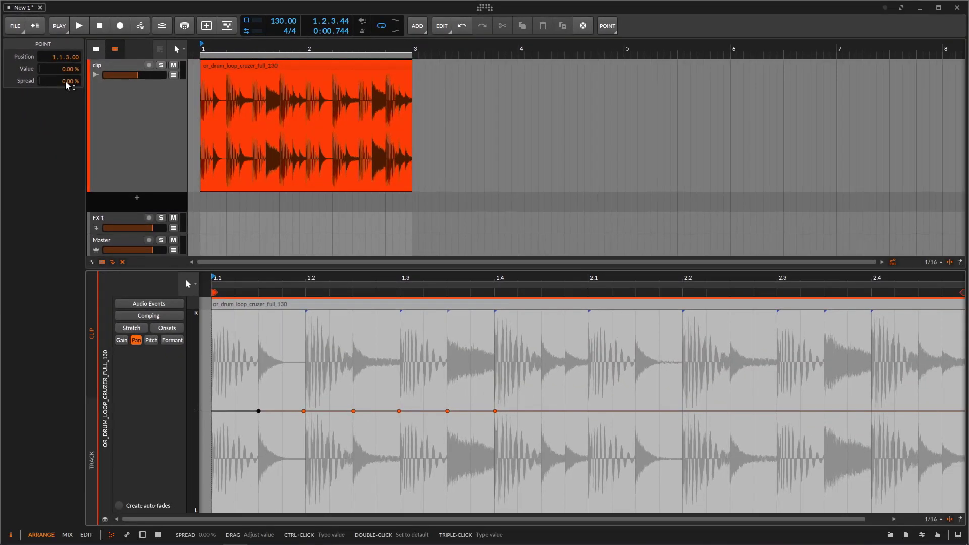
mouse_move(67, 82)
mouse_down()
mouse_move(67, 66)
mouse_move(67, 82)
mouse_up()
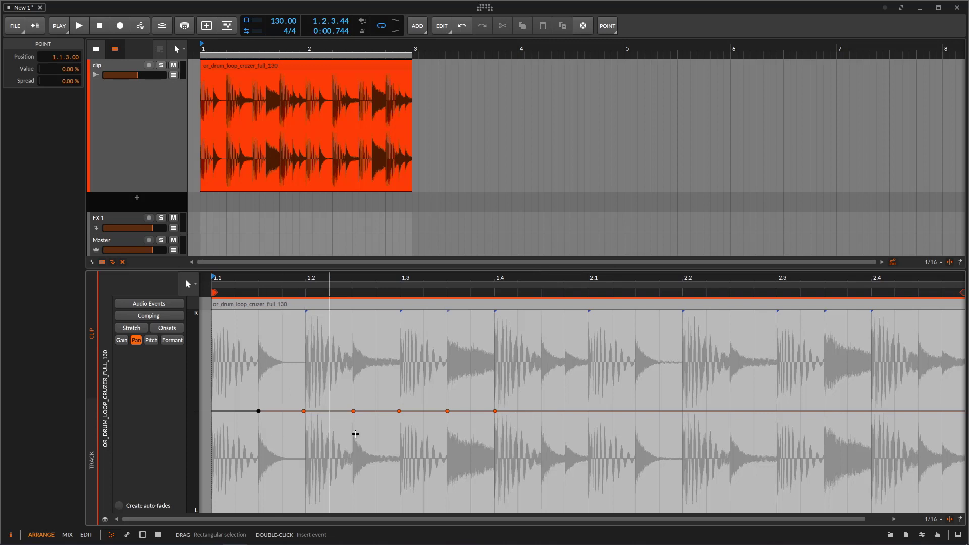
Step: Select all six pan points and reshape their values in the histogram using Chaos and Mean, ending at a mean of -2.73 %
drag(605, 367, 231, 457)
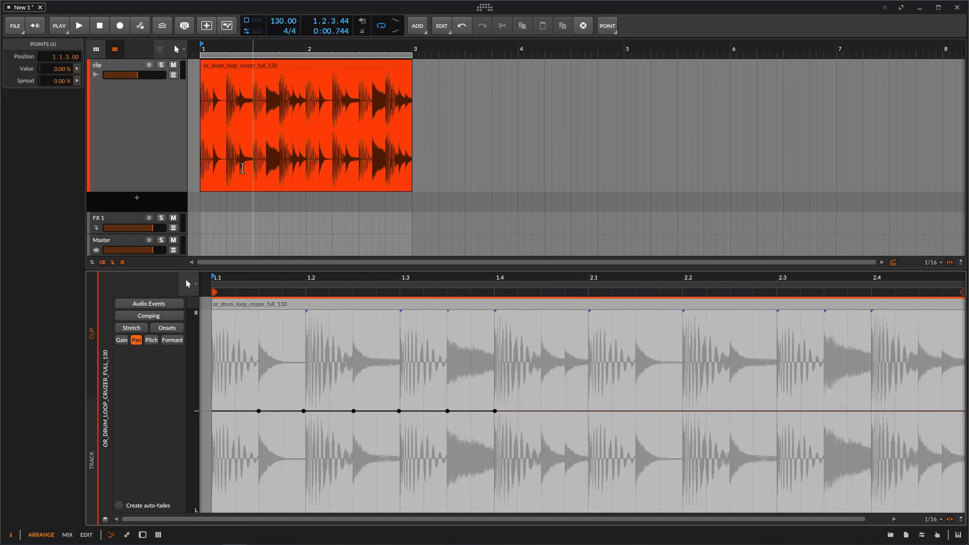
click(77, 71)
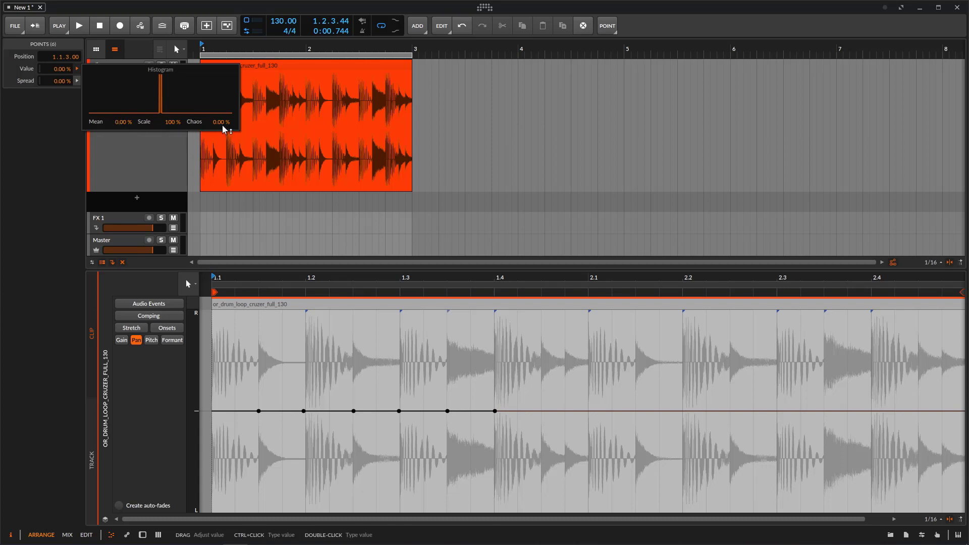
mouse_move(222, 128)
mouse_down()
mouse_move(222, 103)
mouse_move(222, 129)
mouse_up()
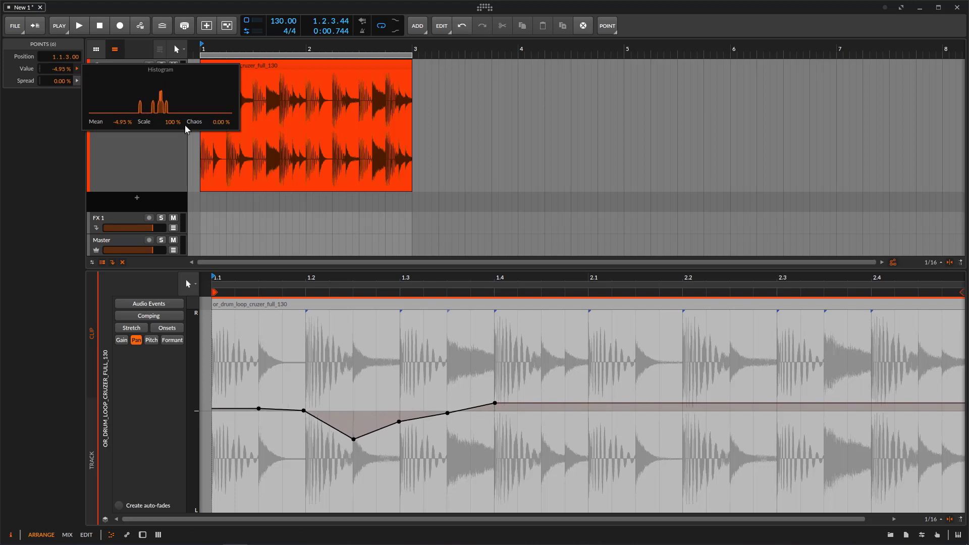
drag(132, 128, 156, 121)
drag(231, 125, 231, 115)
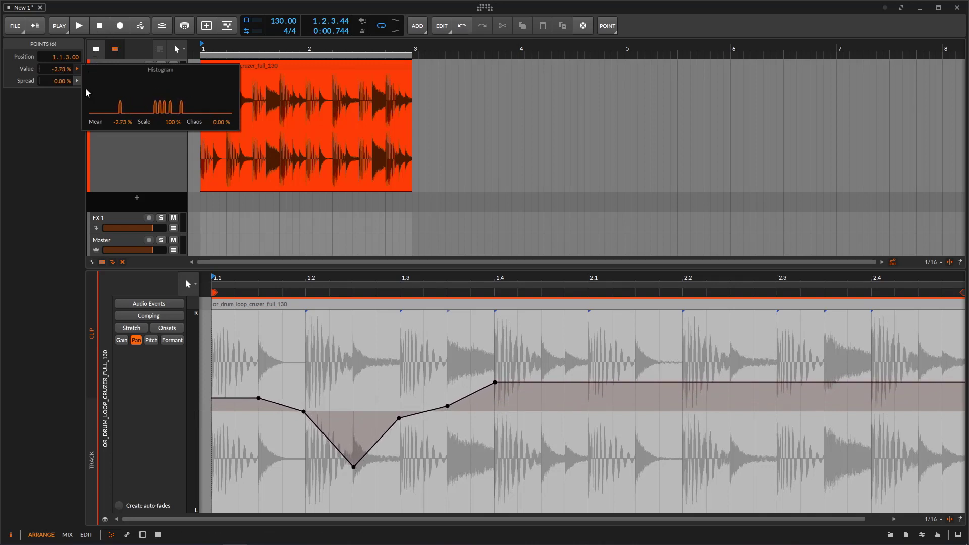
Step: Open the six points' Spread histogram, set their Spread to 30.0 %, and play the loop briefly to hear it
click(51, 94)
click(77, 81)
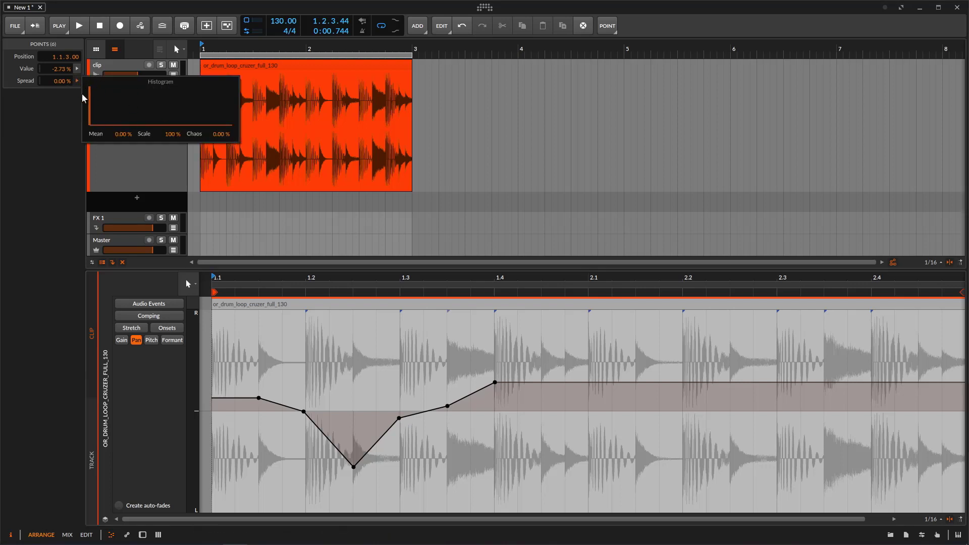
drag(59, 81, 60, 56)
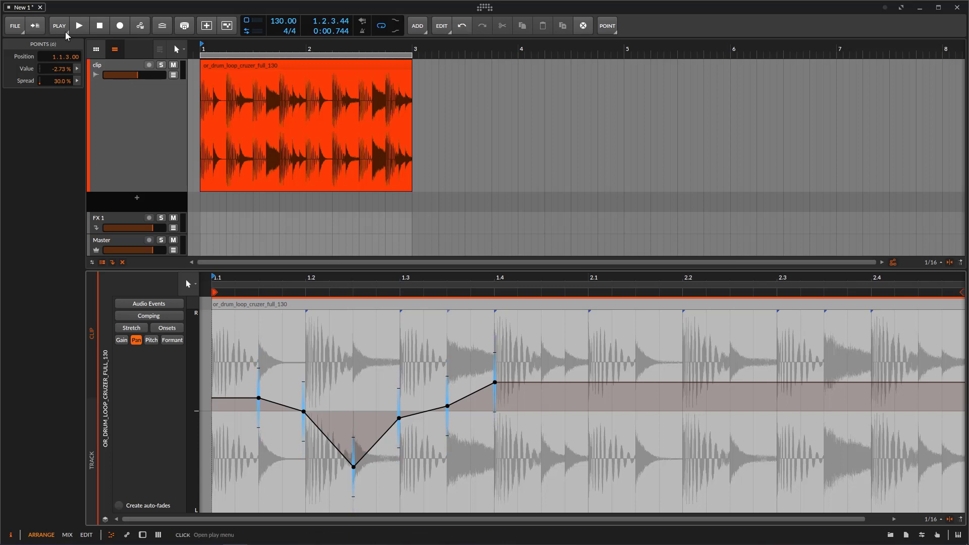
key(space)
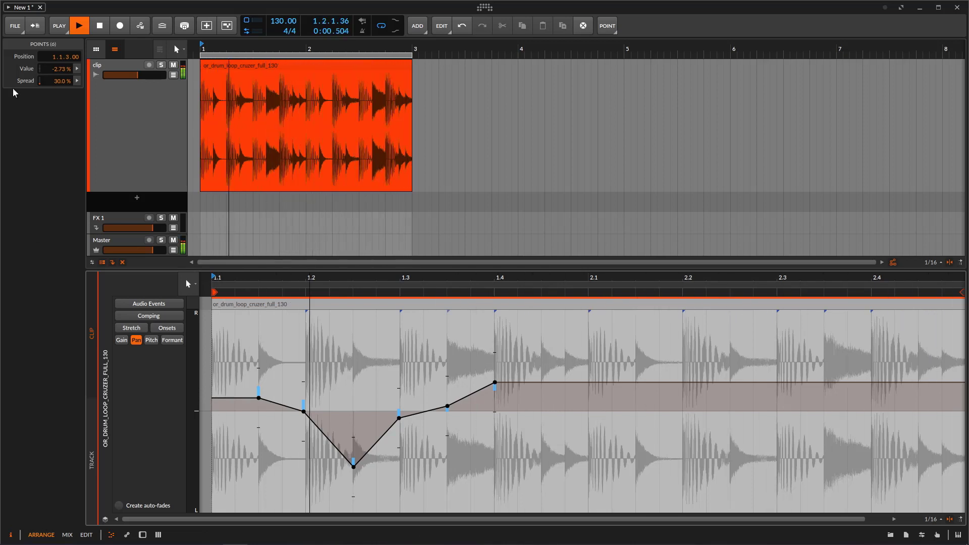
key(space)
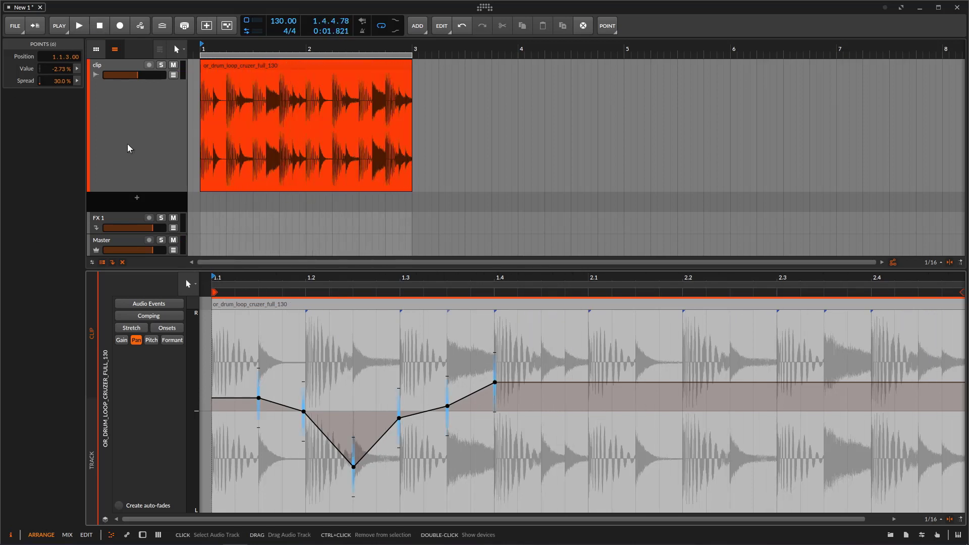